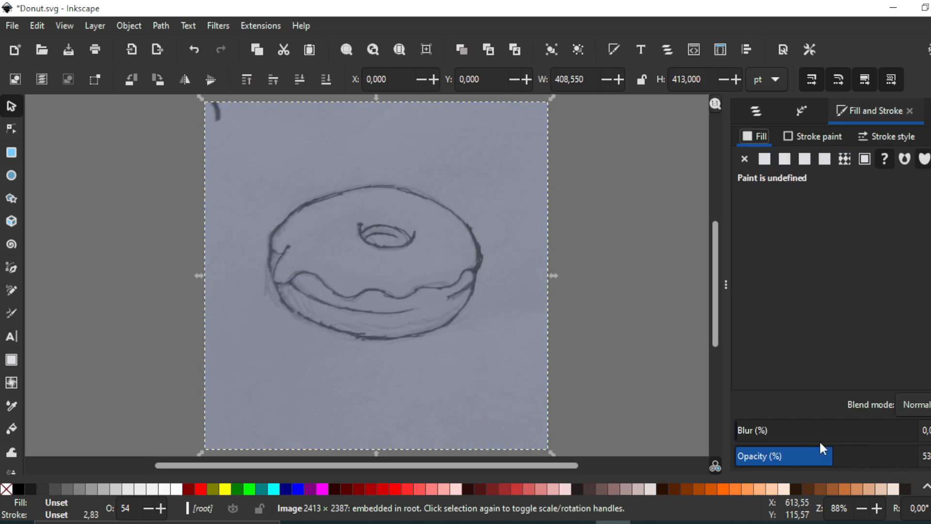
# Step: Trace the donut's lower outer edge with the Pen tool as an open curve from the left side around to the right side
pyautogui.click(755, 112)
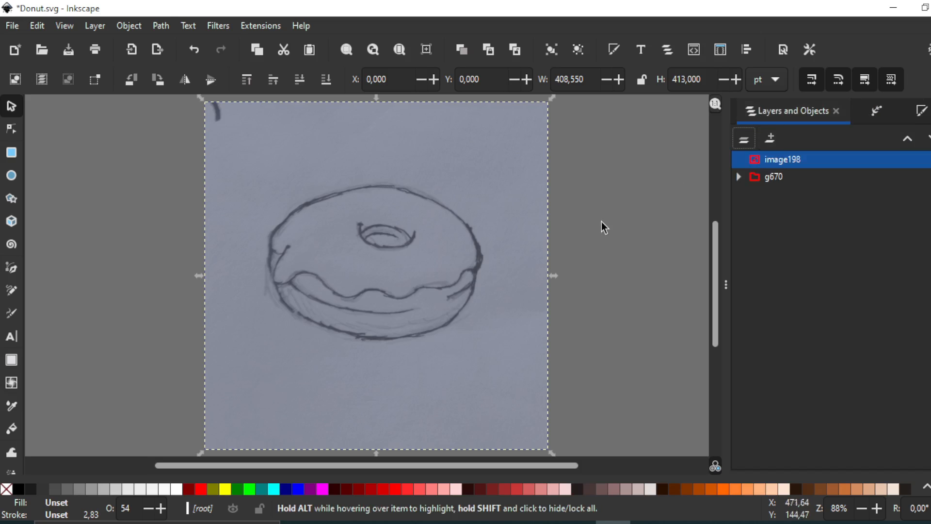
pyautogui.scroll(2, 348, 247)
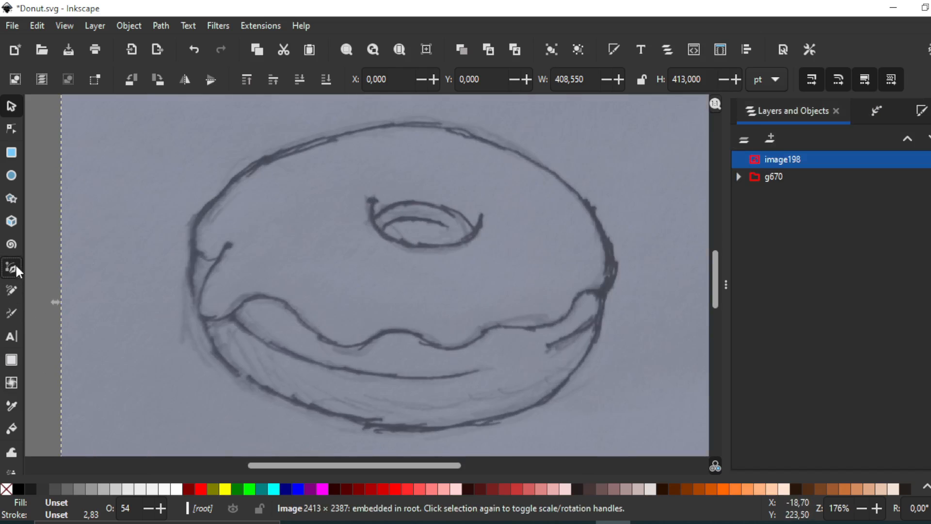
pyautogui.click(11, 267)
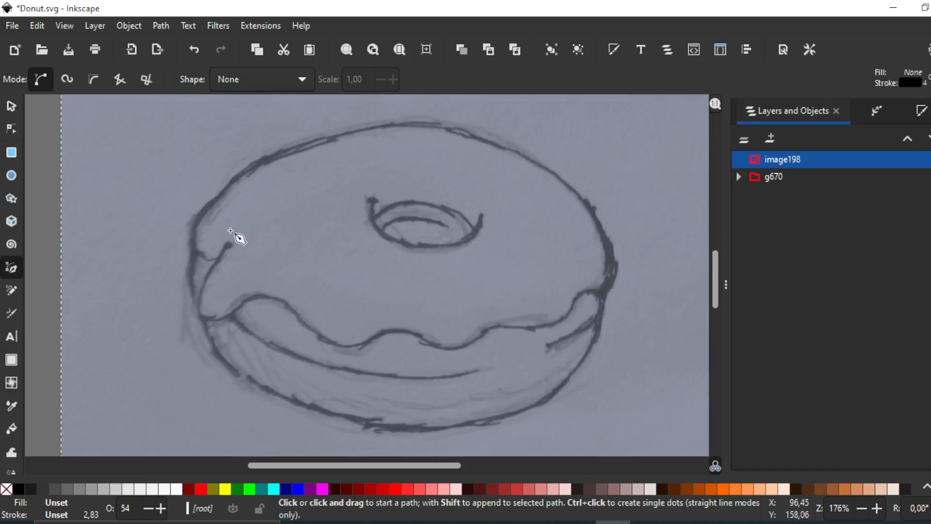
pyautogui.click(192, 251)
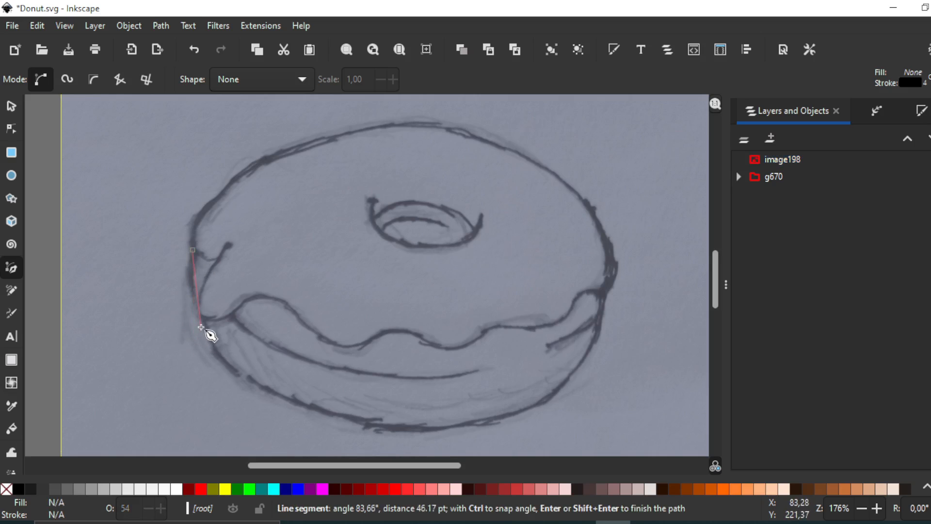
pyautogui.moveTo(200, 328); pyautogui.dragTo(252, 388)
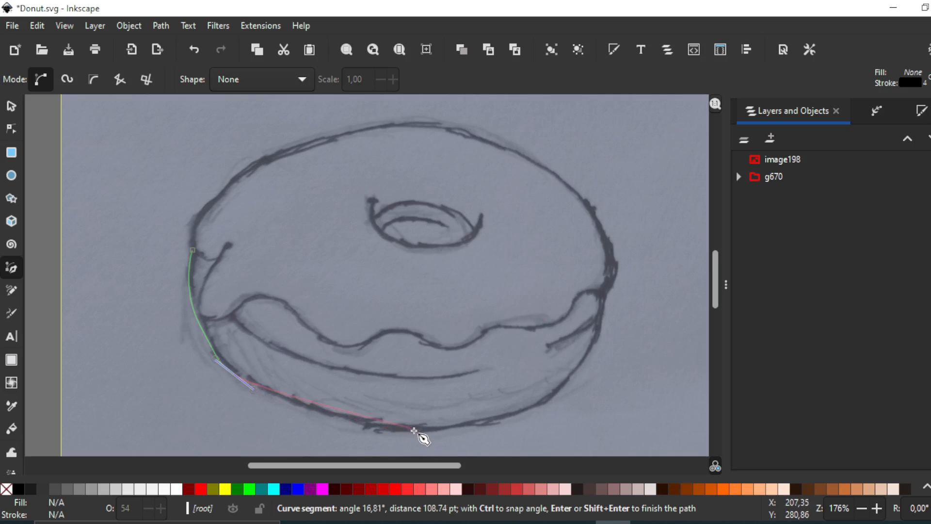
pyautogui.moveTo(414, 430); pyautogui.dragTo(470, 430)
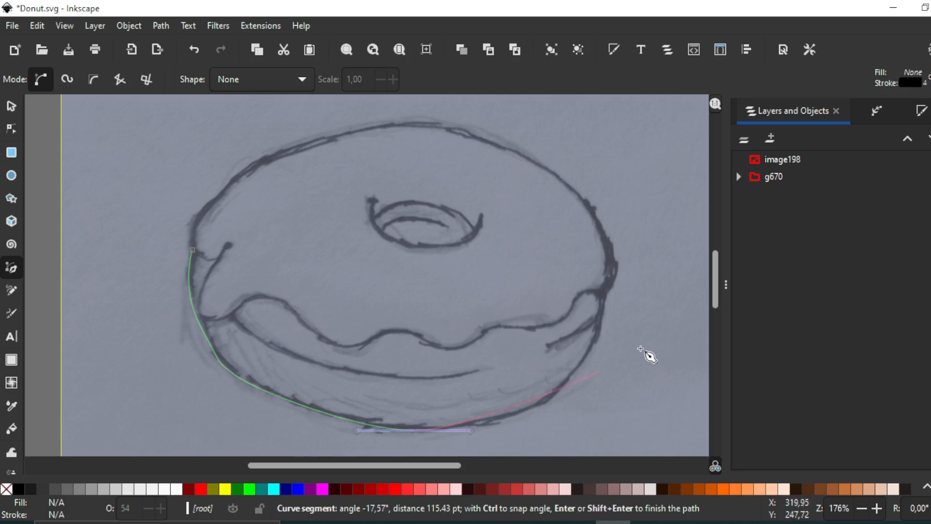
pyautogui.moveTo(558, 393); pyautogui.dragTo(585, 364)
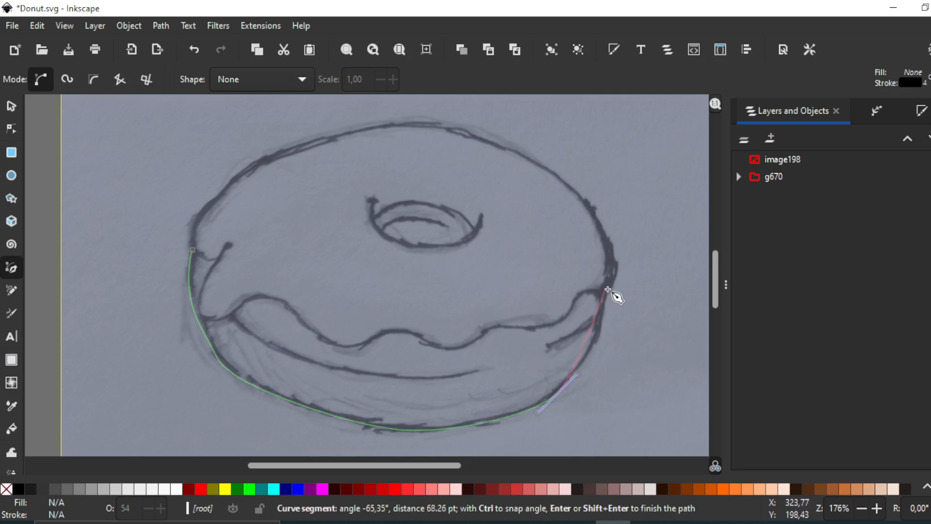
pyautogui.moveTo(606, 289); pyautogui.dragTo(602, 239)
pyautogui.press('Return')
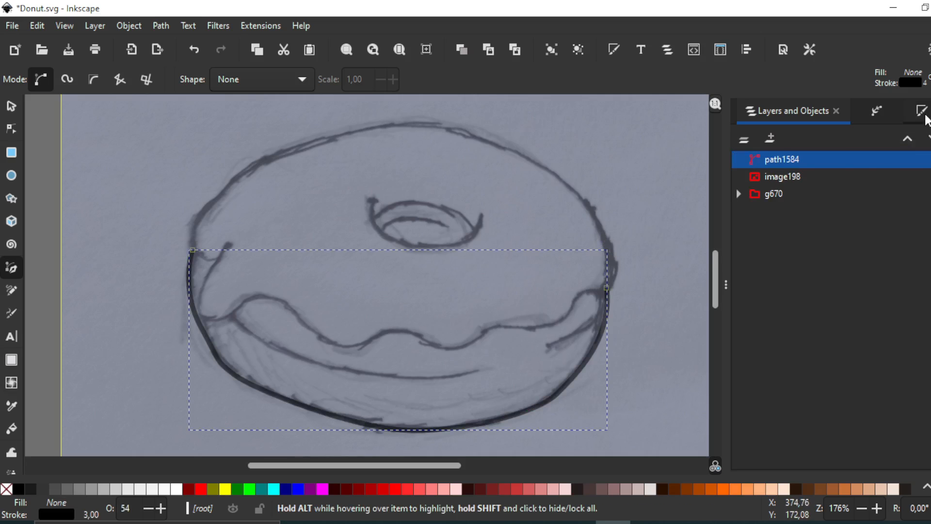
# Step: Set the opacity of the traced lower outline to 100%
pyautogui.click(921, 111)
pyautogui.scroll(-3, 880, 333)
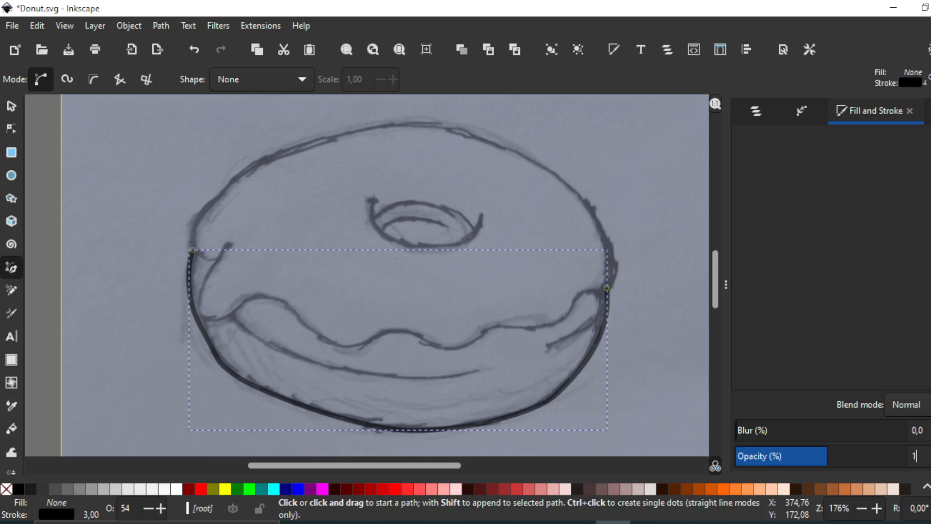
pyautogui.write('100')
pyautogui.press('Return')
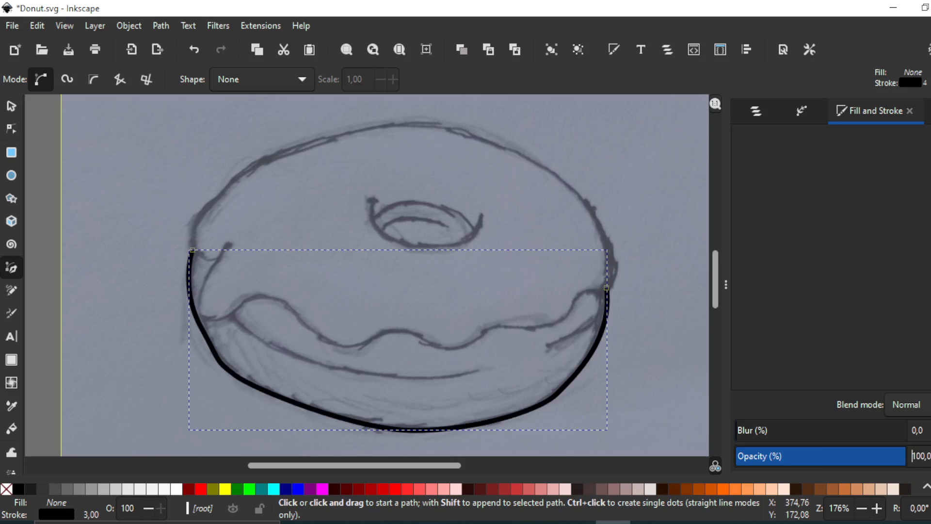
# Step: Trace the donut's upper outer edge as an open curve, from the small left crease over the top to the right icing edge
pyautogui.click(756, 112)
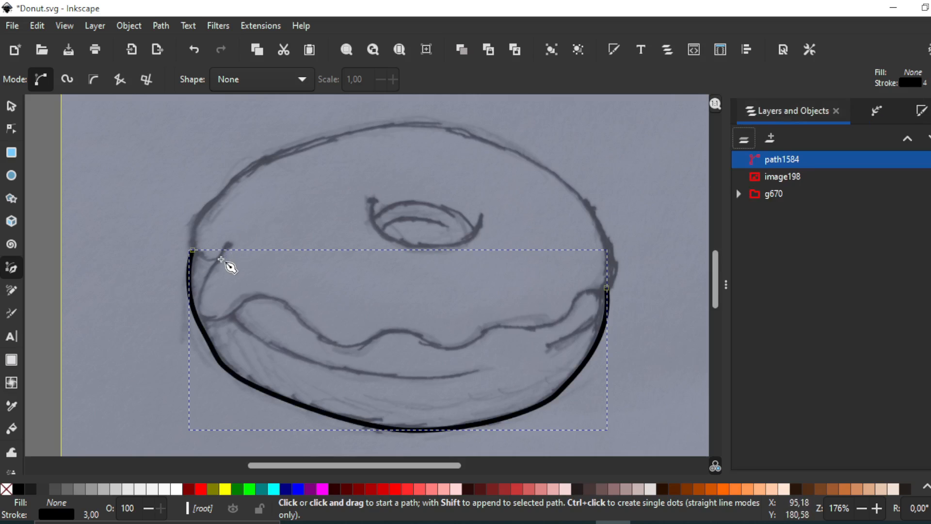
pyautogui.click(221, 259)
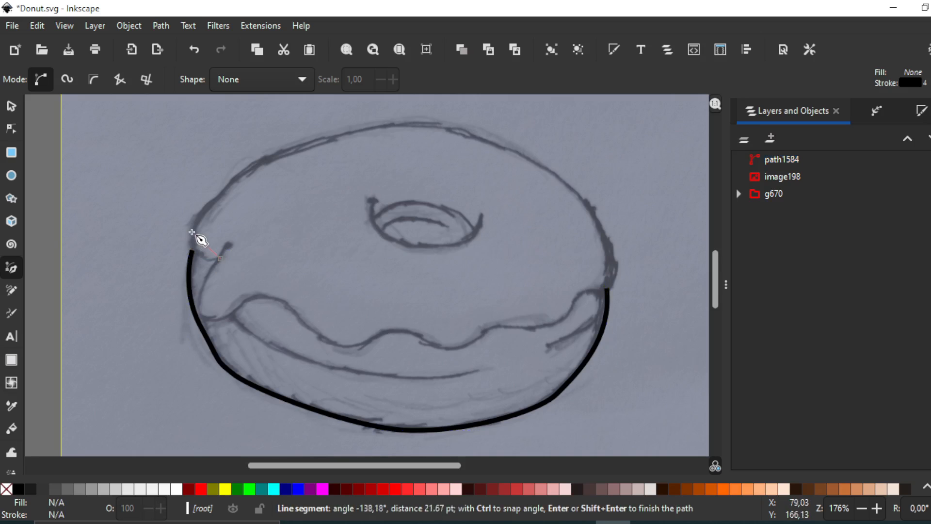
pyautogui.moveTo(199, 216); pyautogui.dragTo(241, 176)
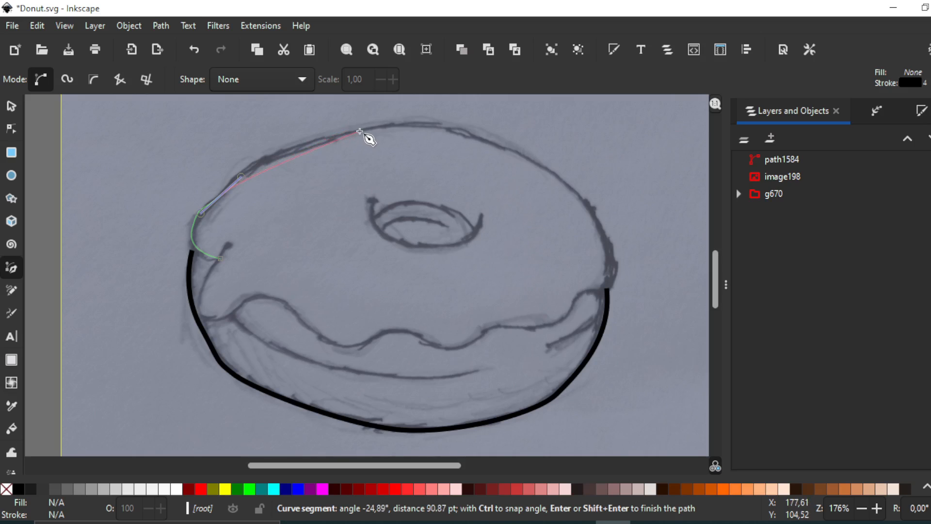
pyautogui.moveTo(394, 127); pyautogui.dragTo(466, 125)
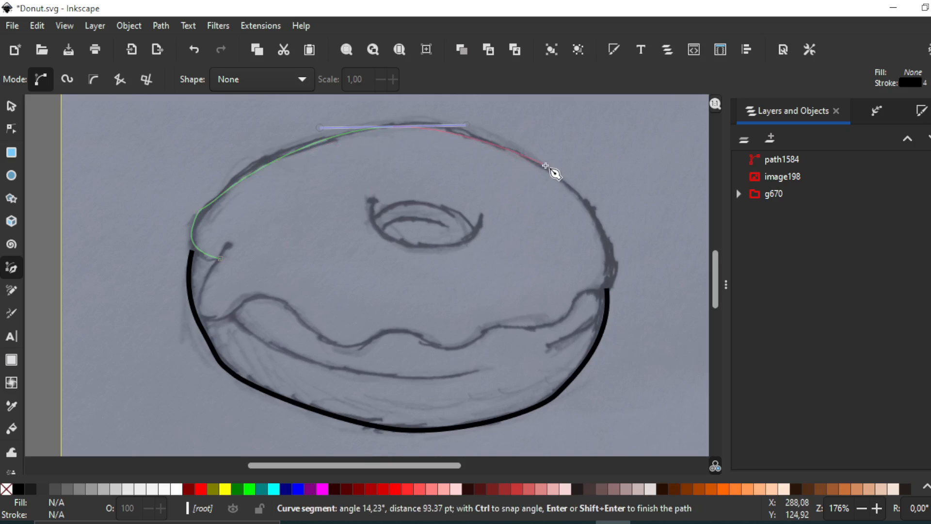
pyautogui.moveTo(544, 167); pyautogui.dragTo(580, 194)
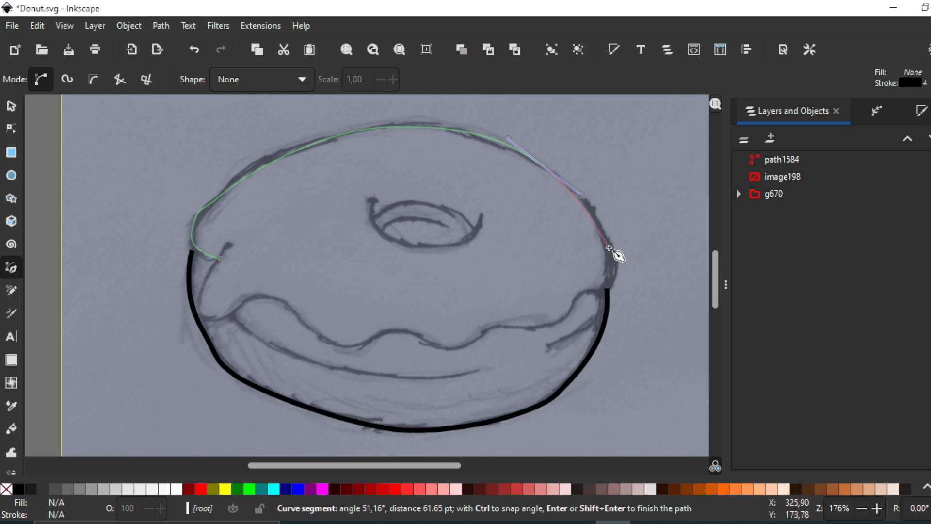
pyautogui.moveTo(612, 253)
pyautogui.mouseDown()
pyautogui.moveTo(616, 276)
pyautogui.moveTo(580, 281)
pyautogui.moveTo(569, 301)
pyautogui.mouseUp()
pyautogui.press('Return')
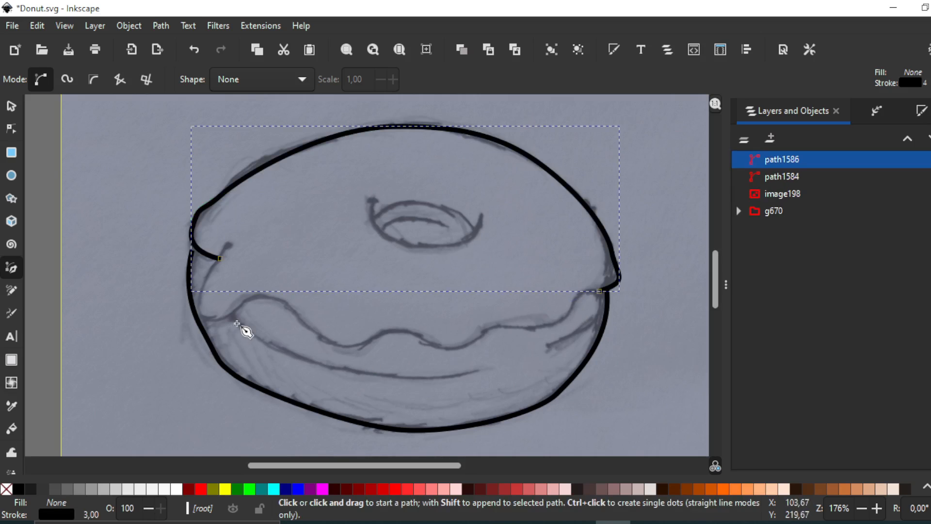
# Step: Trace the long curved crease line below the icing, from the left icing edge toward the donut's centre right
pyautogui.click(229, 315)
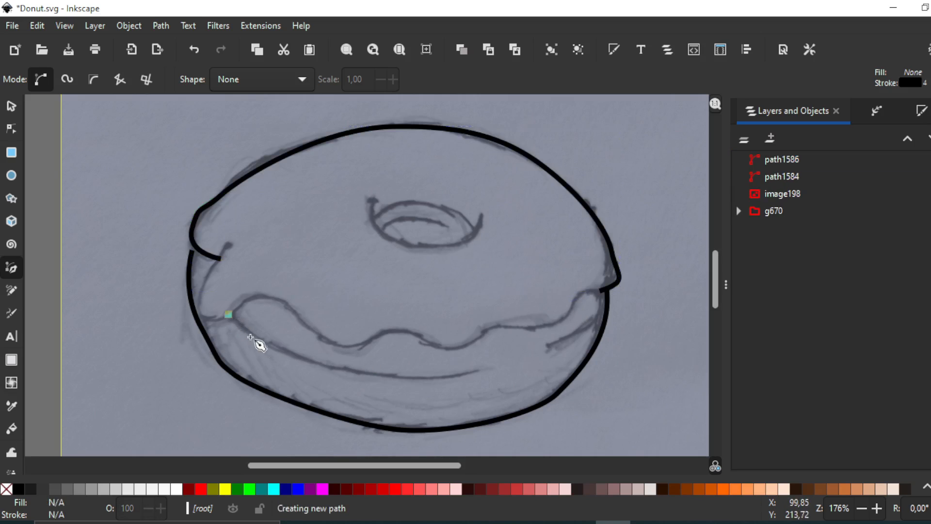
pyautogui.moveTo(312, 361); pyautogui.dragTo(369, 376)
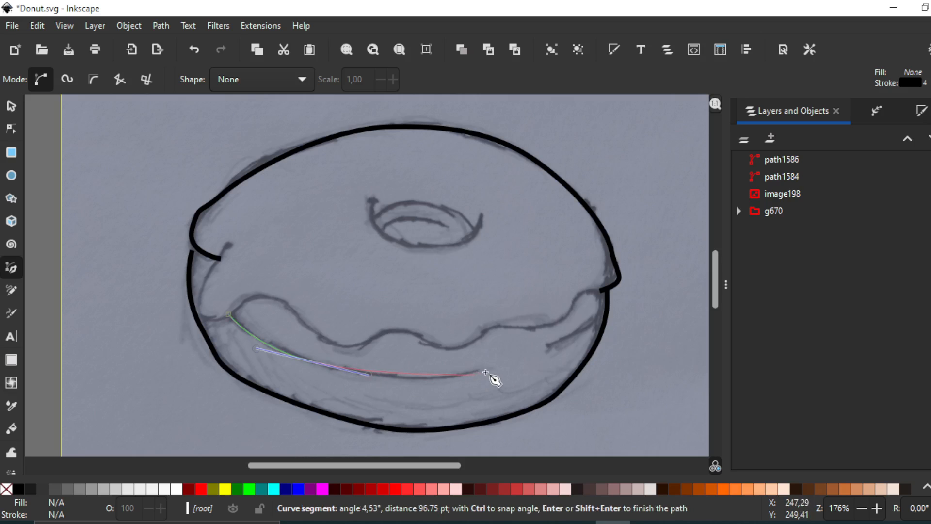
pyautogui.moveTo(486, 372); pyautogui.dragTo(500, 374)
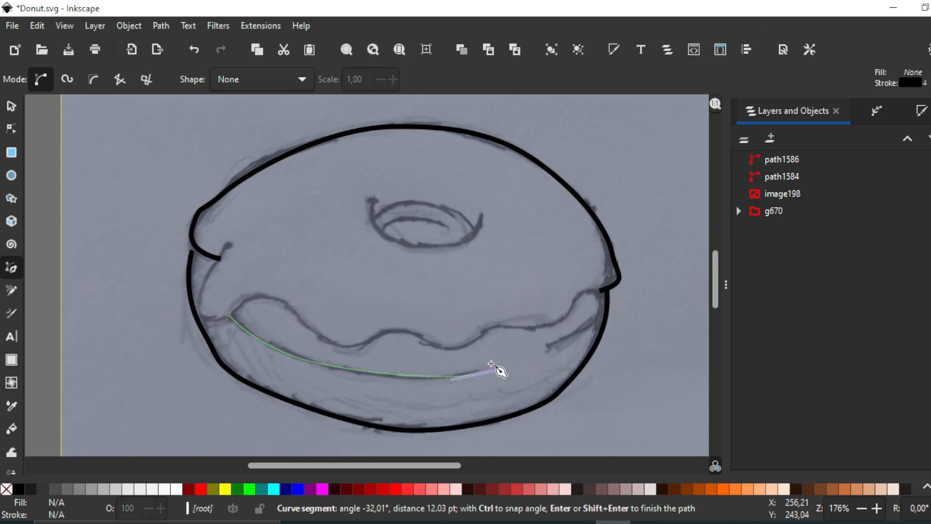
pyautogui.press('Return')
# Step: Trace the short curved crease on the donut's right side, ending where the upper and lower outlines meet
pyautogui.click(547, 348)
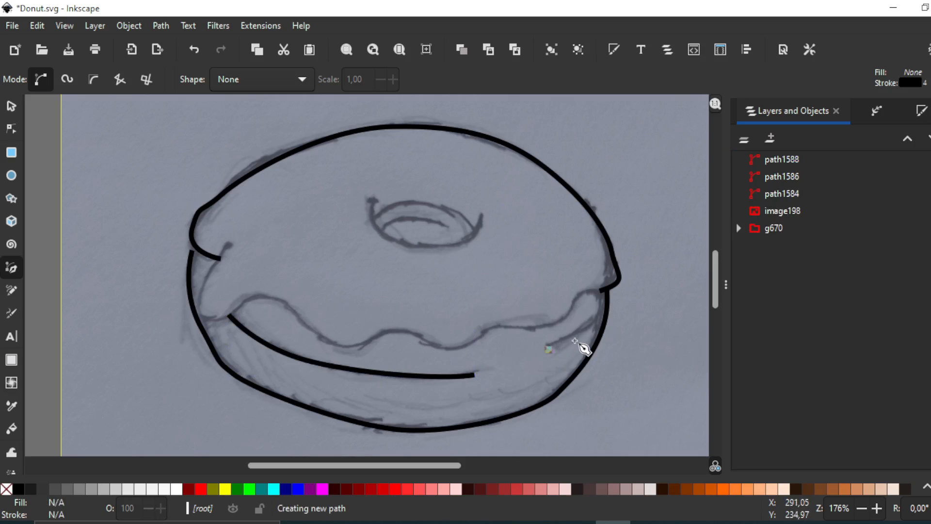
pyautogui.moveTo(591, 325); pyautogui.dragTo(597, 277)
pyautogui.press('Return')
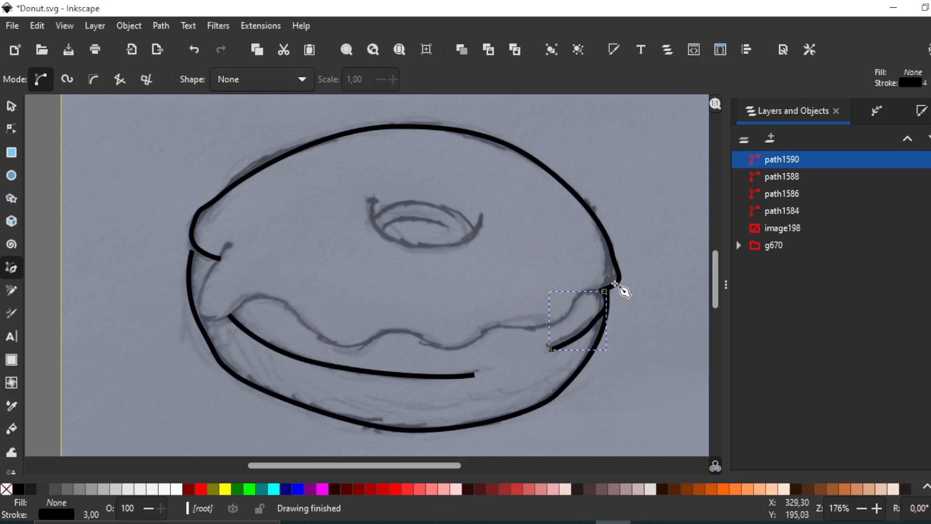
# Step: Move the upper-left end node of the lower outline up so it meets the upper outline
pyautogui.click(10, 108)
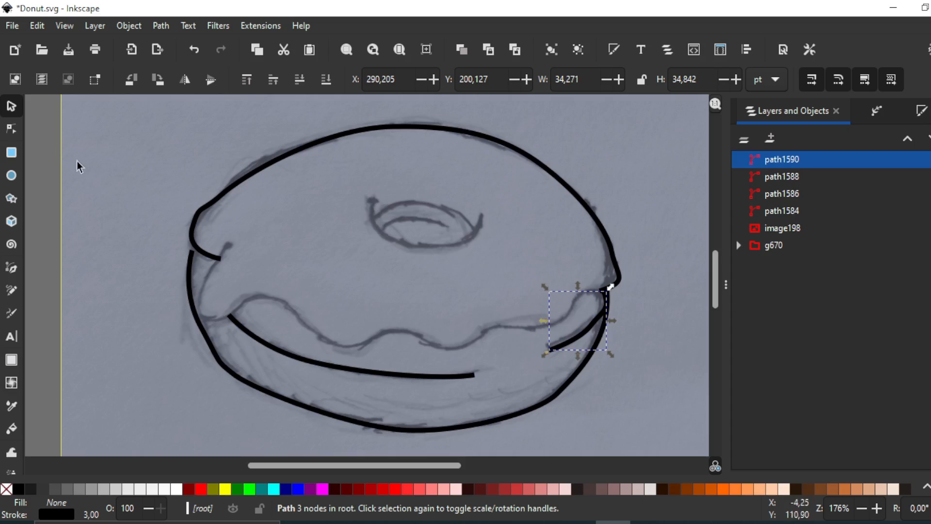
pyautogui.click(311, 410)
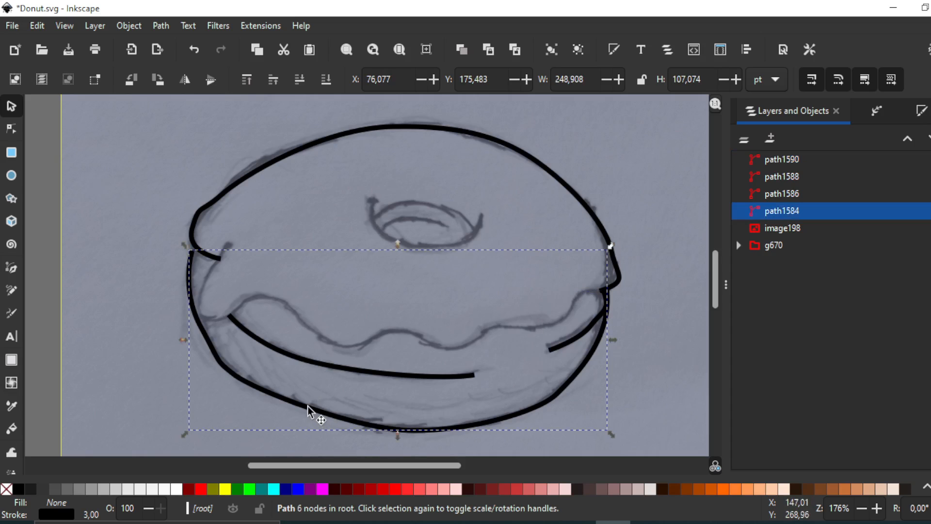
pyautogui.press('n')
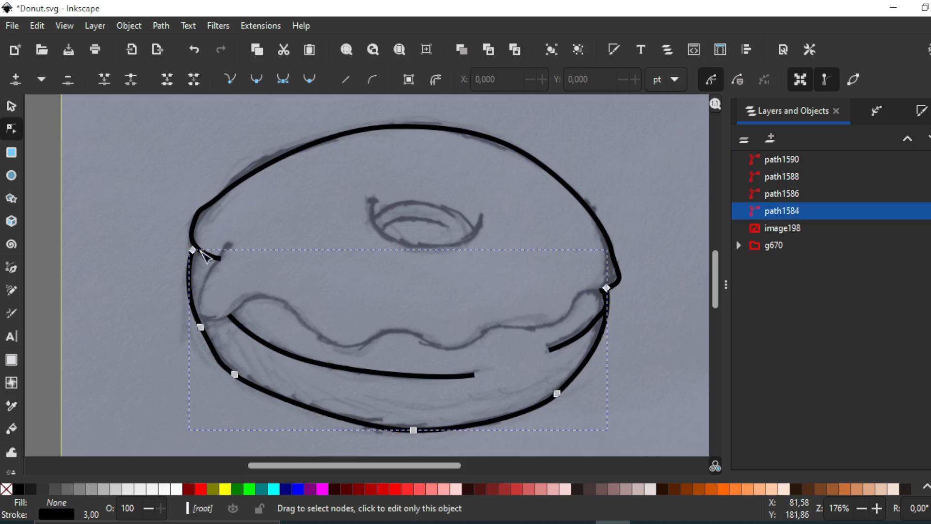
pyautogui.scroll(3, 193, 248)
pyautogui.scroll(2, 193, 250)
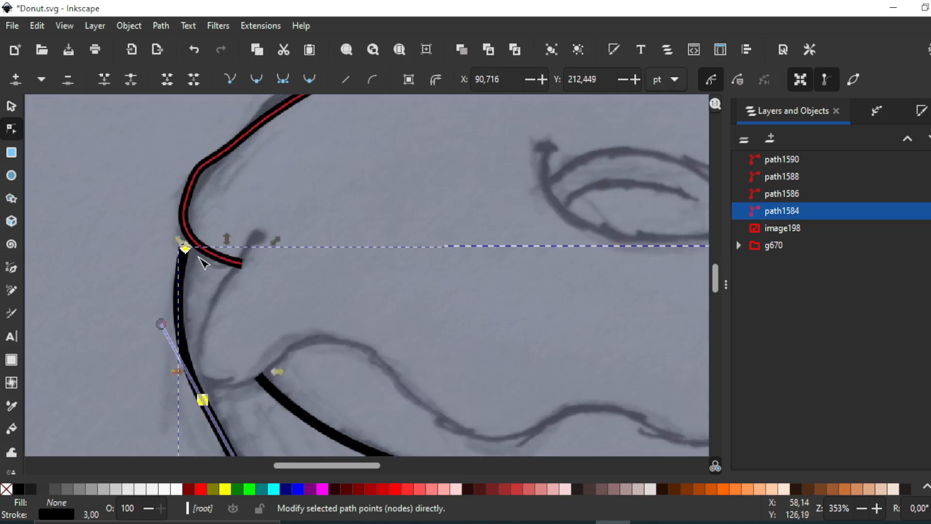
pyautogui.moveTo(187, 247); pyautogui.dragTo(188, 232)
pyautogui.click(127, 287)
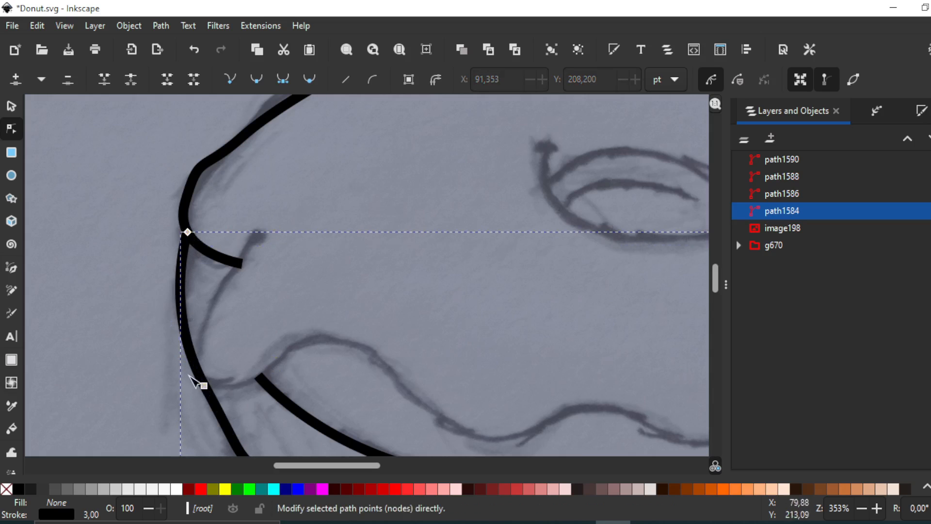
# Step: Move the lower outline's two left-side nodes outward and shift its bottom node slightly left to round the curve
pyautogui.scroll(-2, 192, 374)
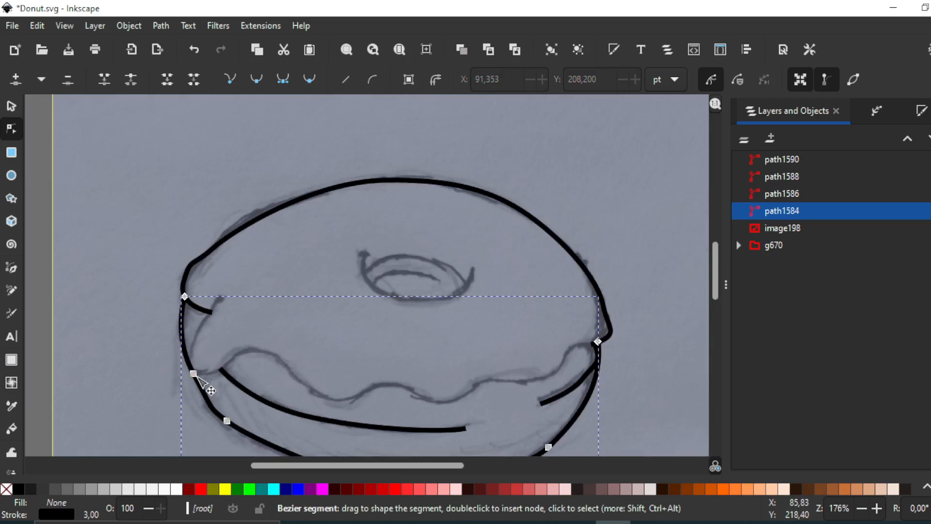
pyautogui.scroll(1, 206, 387)
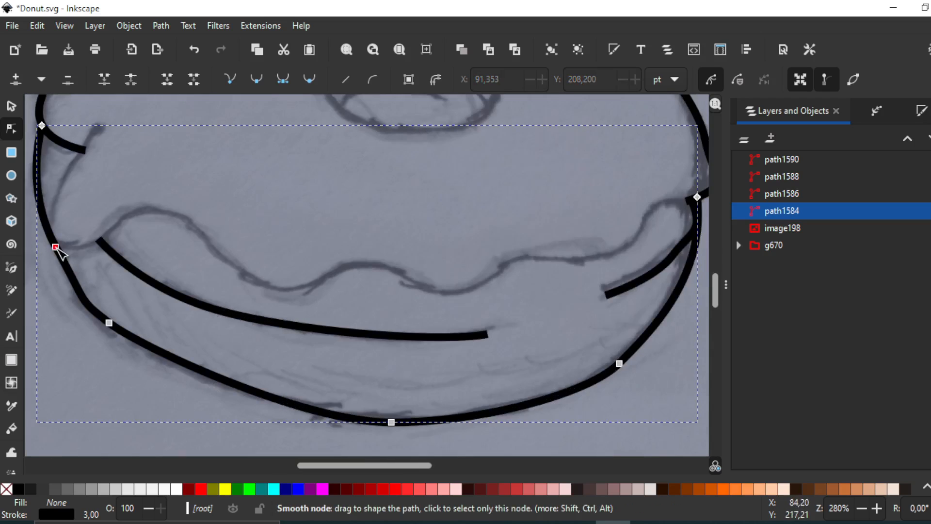
pyautogui.moveTo(55, 247); pyautogui.dragTo(43, 249)
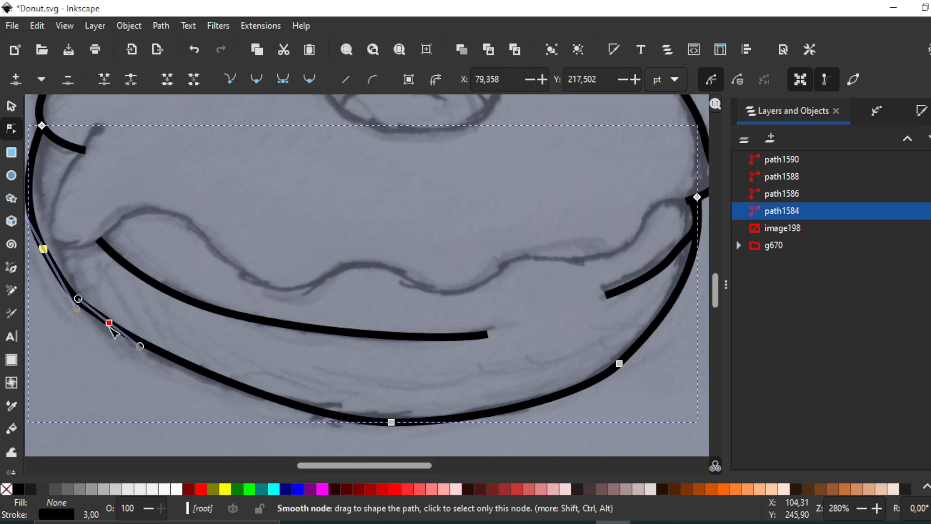
pyautogui.moveTo(110, 327); pyautogui.dragTo(124, 350)
pyautogui.press('-')
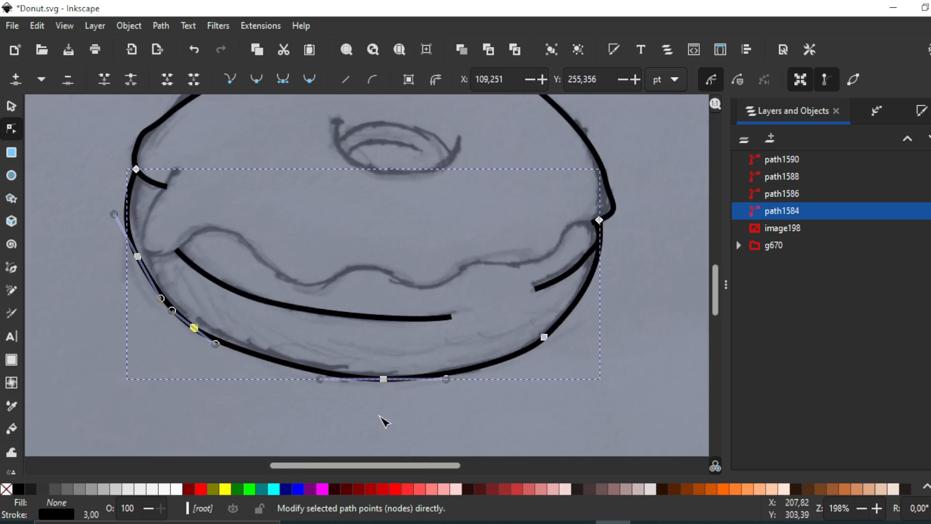
pyautogui.moveTo(367, 378); pyautogui.dragTo(367, 378)
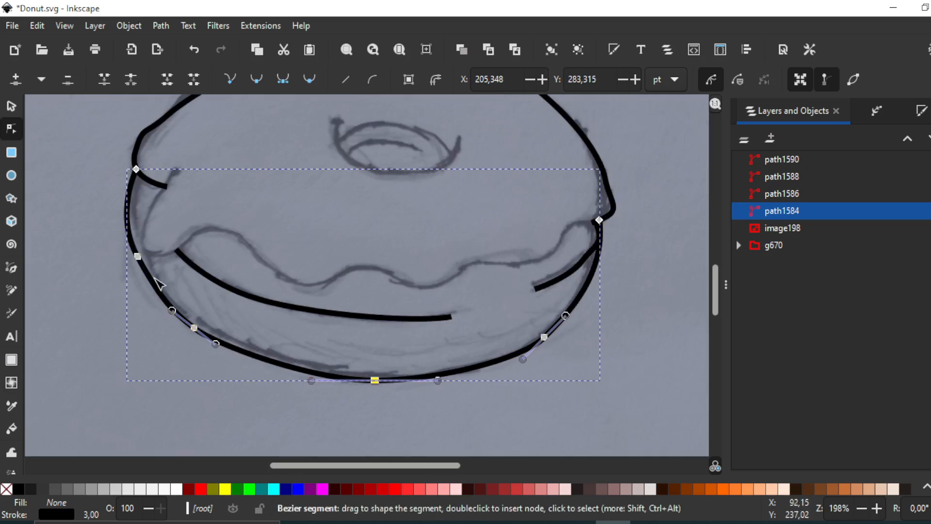
# Step: Lower the upper of the two left-side nodes slightly, adjust both its handles to smooth the curve, and deselect the path
pyautogui.moveTo(139, 259); pyautogui.dragTo(140, 265)
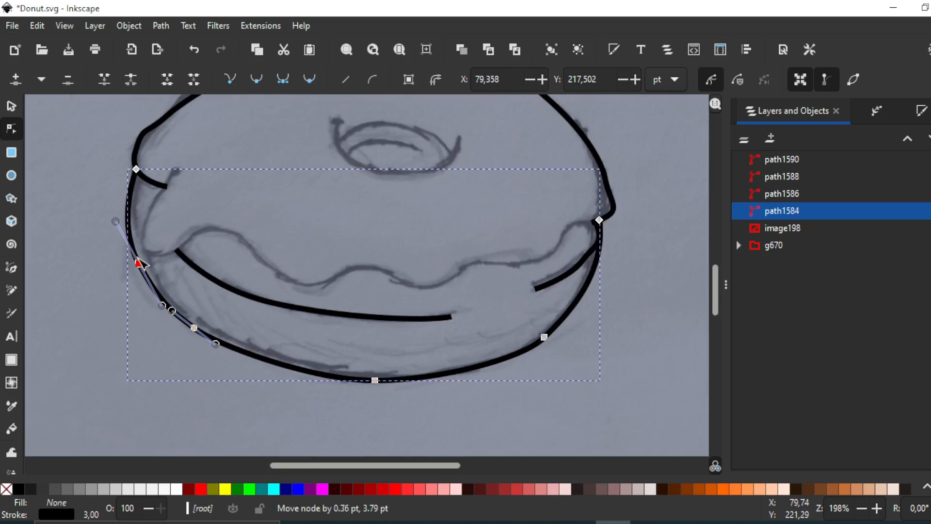
pyautogui.moveTo(116, 221); pyautogui.dragTo(119, 215)
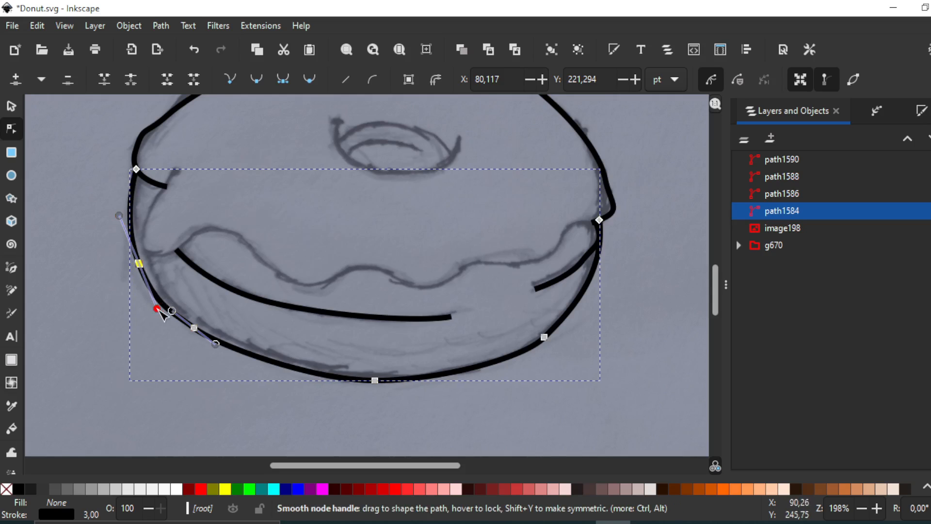
pyautogui.moveTo(156, 306); pyautogui.dragTo(149, 301)
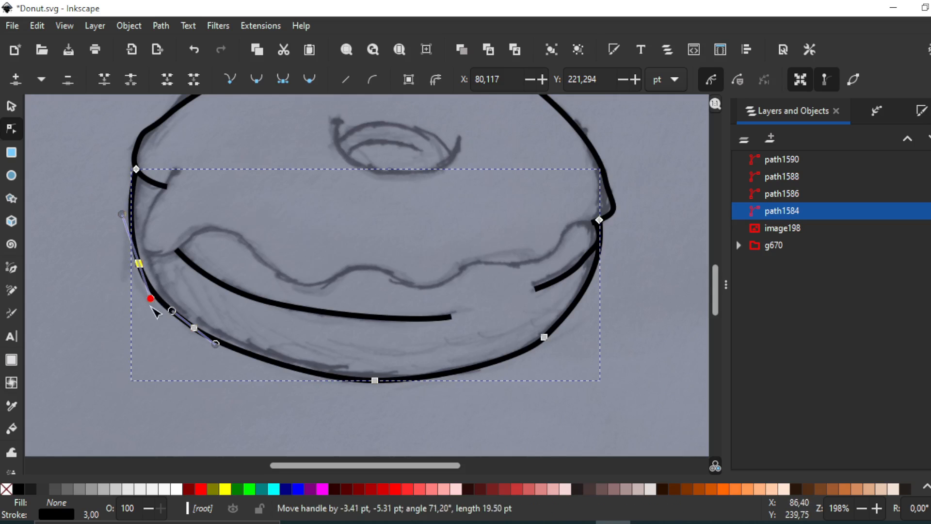
pyautogui.click(164, 352)
pyautogui.click(163, 350)
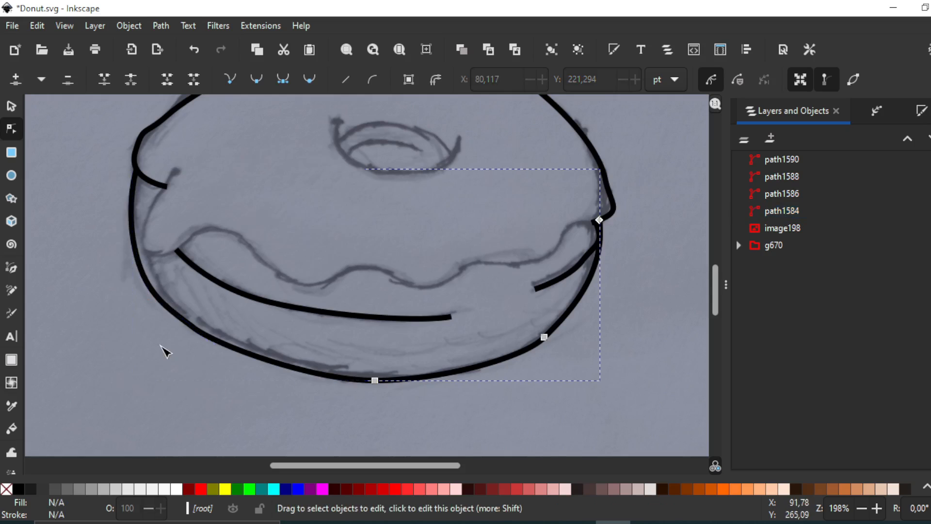
# Step: Raise the upper of the lower outline's two left-side nodes slightly, pull its upper handle inward to smooth the curve, and deselect the path
pyautogui.click(185, 320)
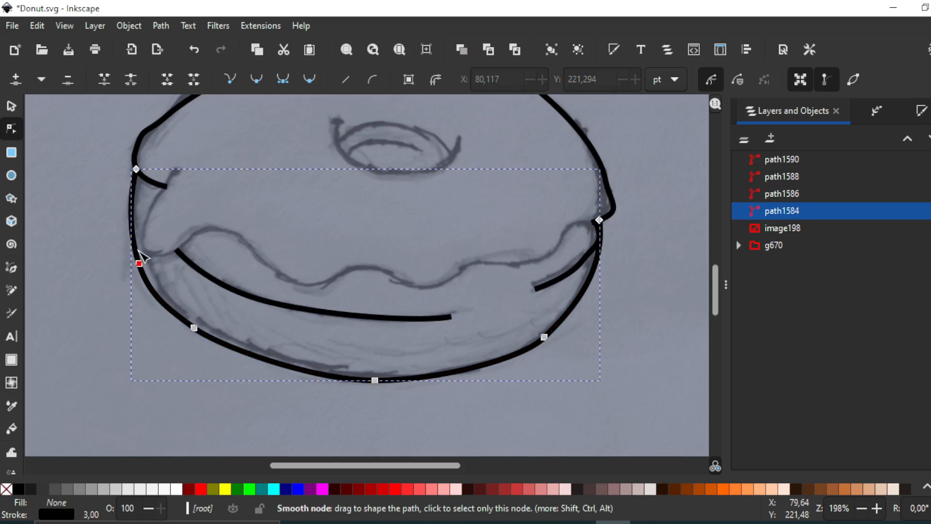
pyautogui.moveTo(139, 251); pyautogui.dragTo(136, 247)
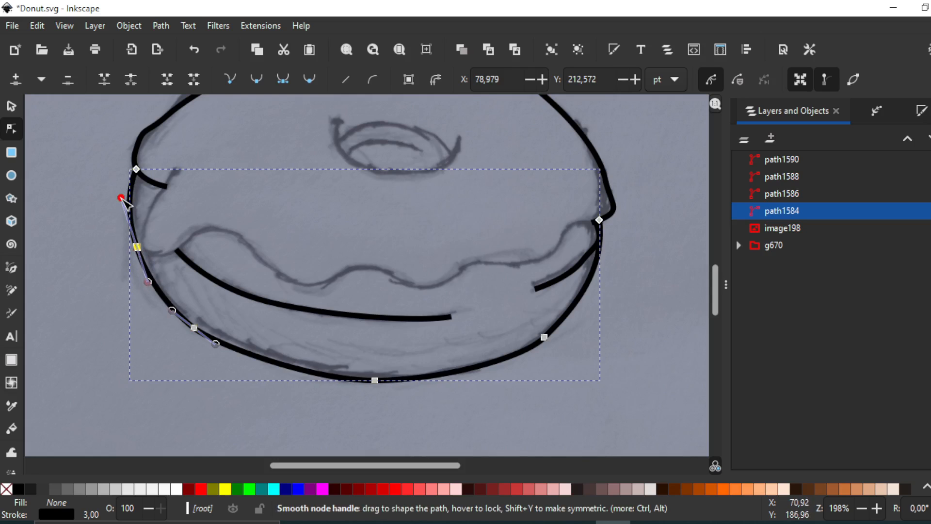
pyautogui.moveTo(121, 198); pyautogui.dragTo(128, 201)
pyautogui.click(125, 307)
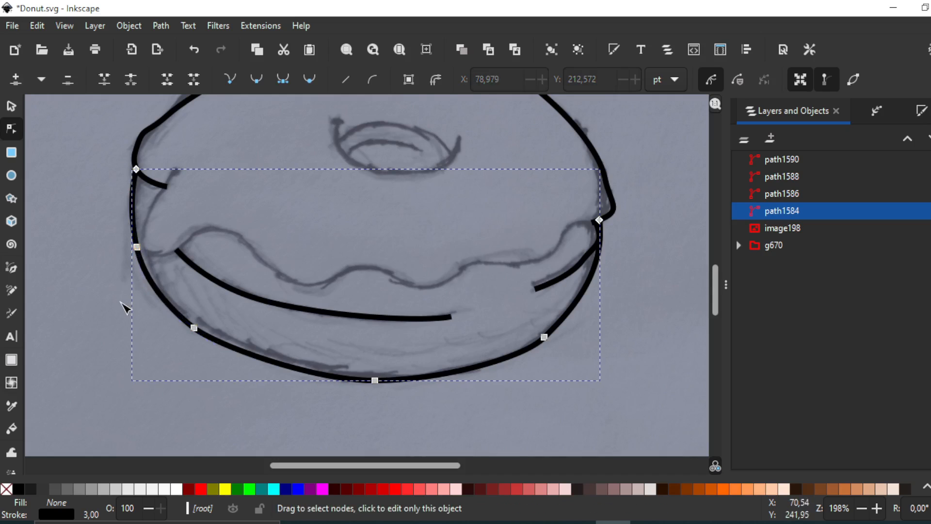
pyautogui.click(120, 302)
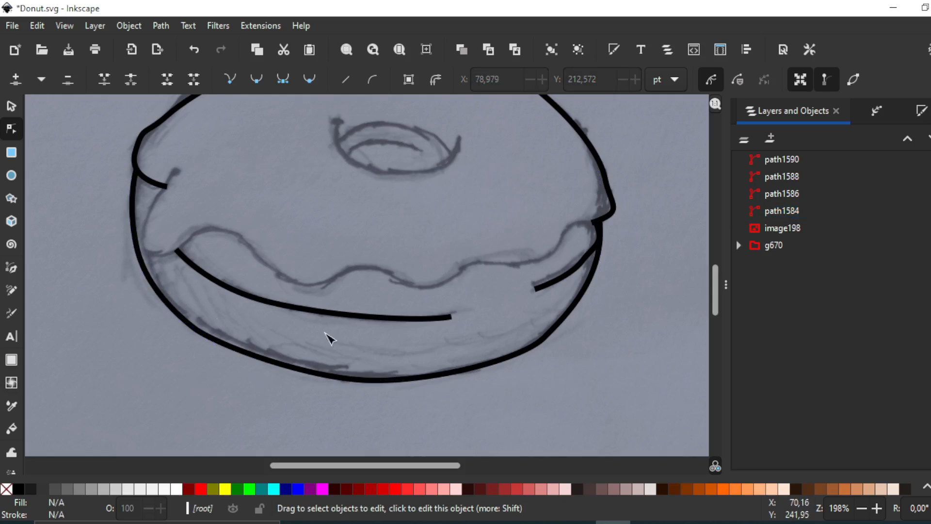
# Step: Lengthen the upper handle of the lower outline's lower-right node to round that side, and nudge the outline's right end node slightly
pyautogui.click(555, 332)
pyautogui.click(544, 336)
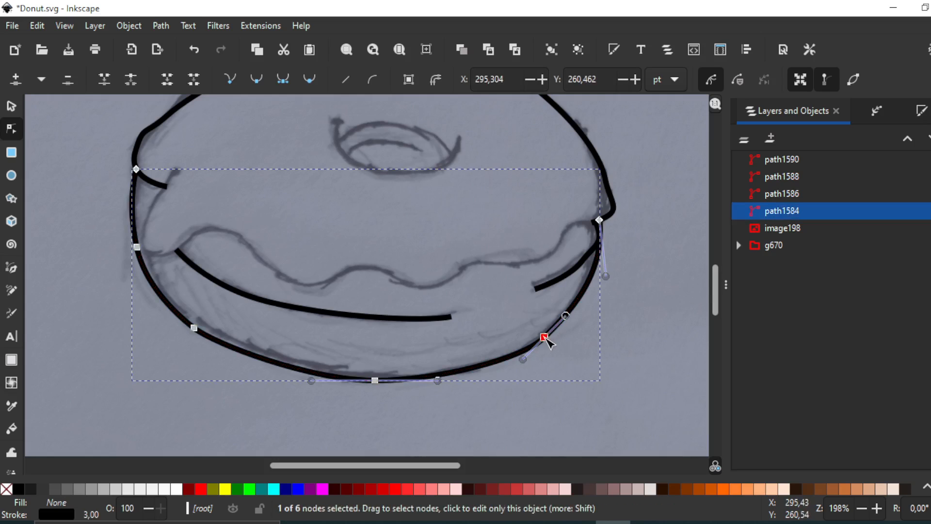
pyautogui.moveTo(565, 316); pyautogui.dragTo(575, 312)
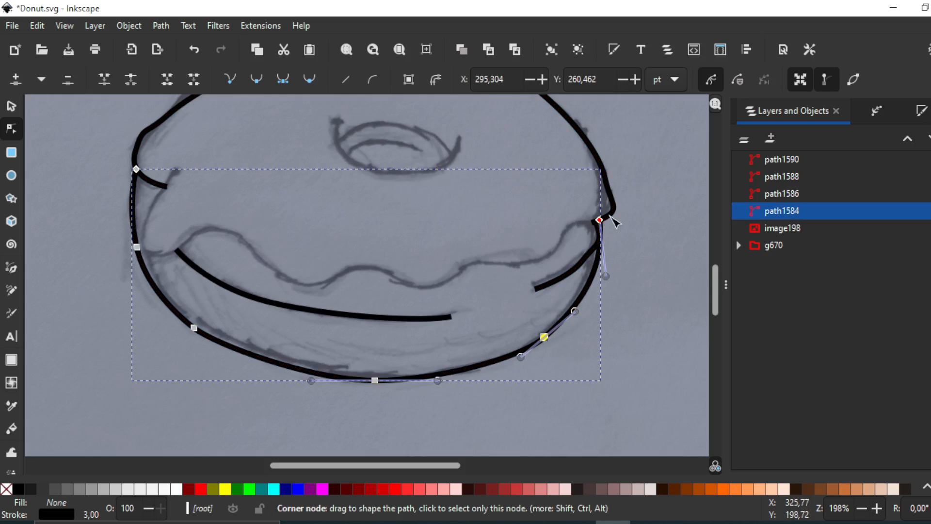
pyautogui.moveTo(600, 219); pyautogui.dragTo(603, 220)
pyautogui.click(624, 231)
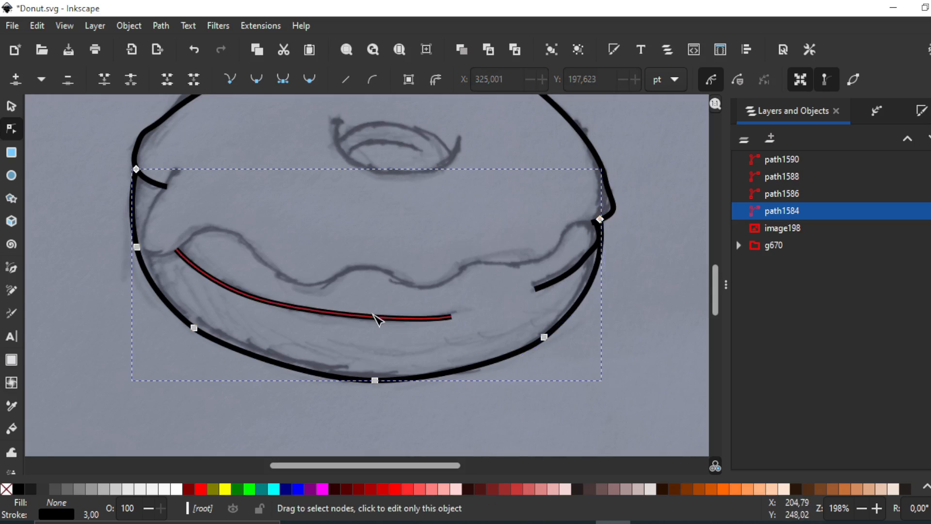
# Step: Lengthen the right handle of the lower outline's bottom node to widen the bottom curve, and deselect the path
pyautogui.click(375, 380)
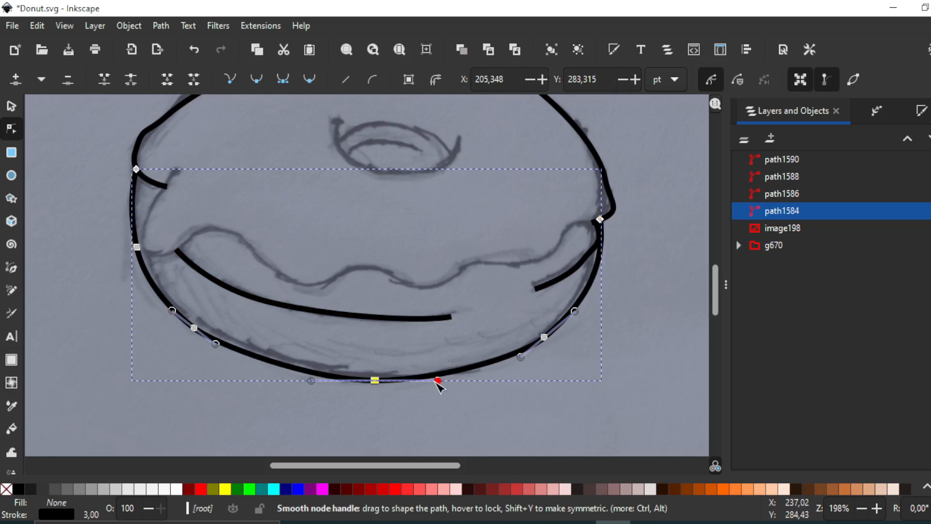
pyautogui.moveTo(440, 382); pyautogui.dragTo(453, 383)
pyautogui.click(403, 346)
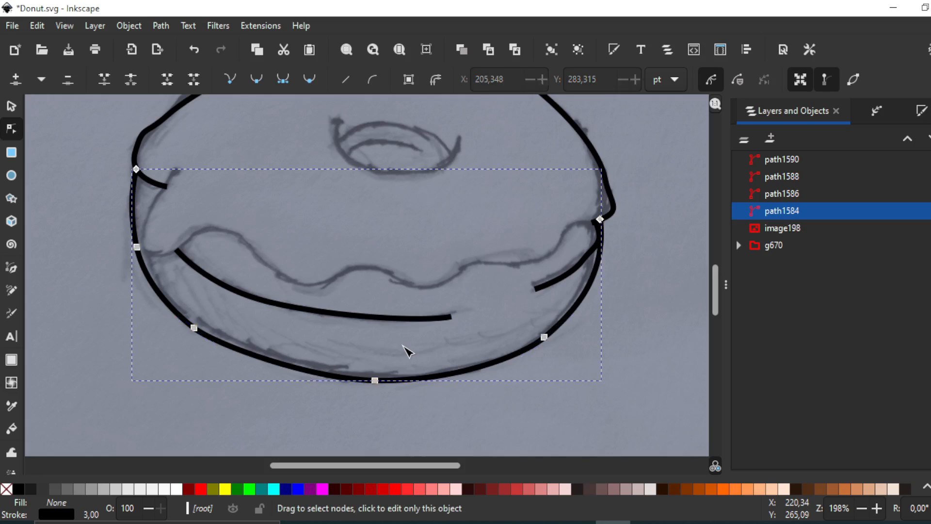
pyautogui.click(363, 416)
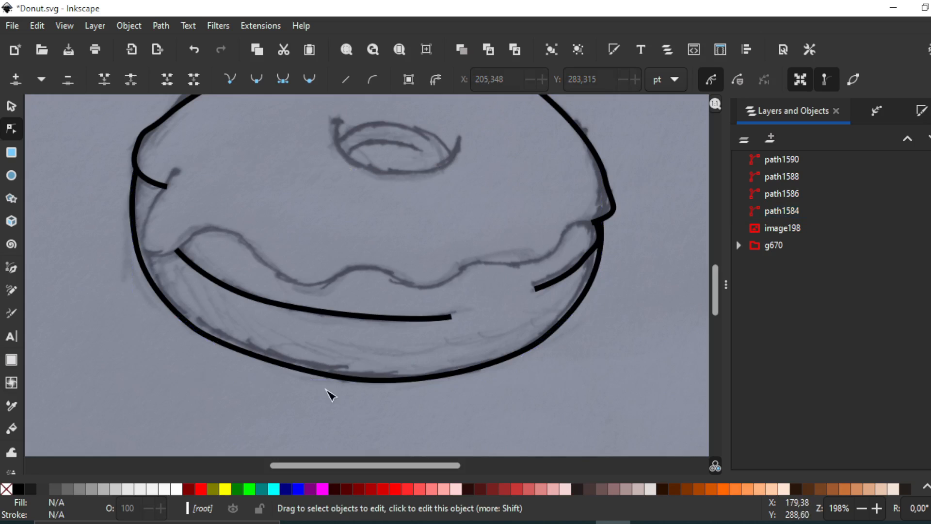
# Step: Make the lower outline's lower-left node auto-smooth, raise it slightly, shorten its lower handle, and deselect the path
pyautogui.click(322, 374)
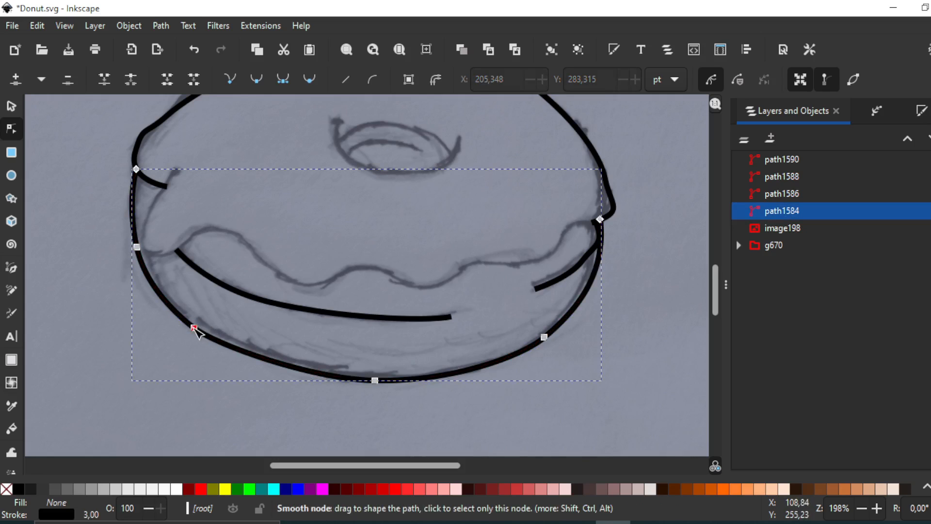
pyautogui.click(194, 328)
pyautogui.moveTo(142, 310); pyautogui.dragTo(247, 358)
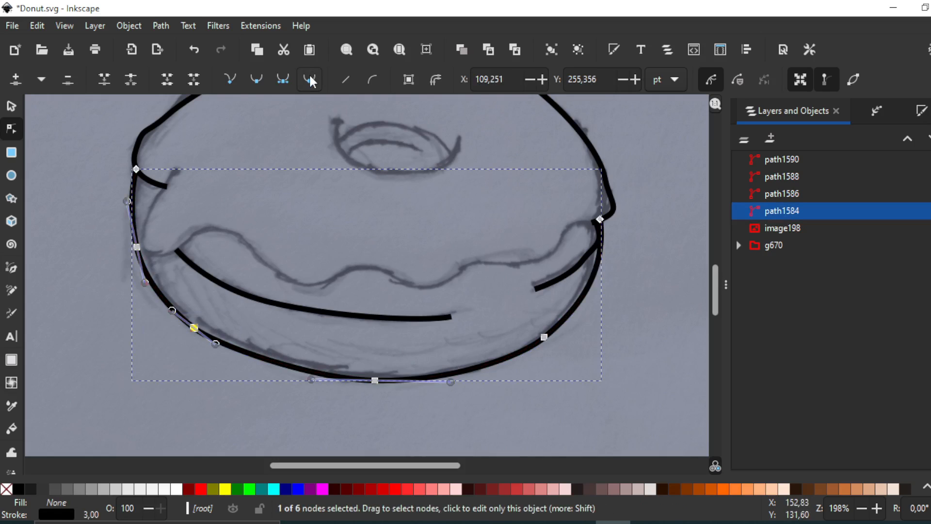
pyautogui.click(311, 80)
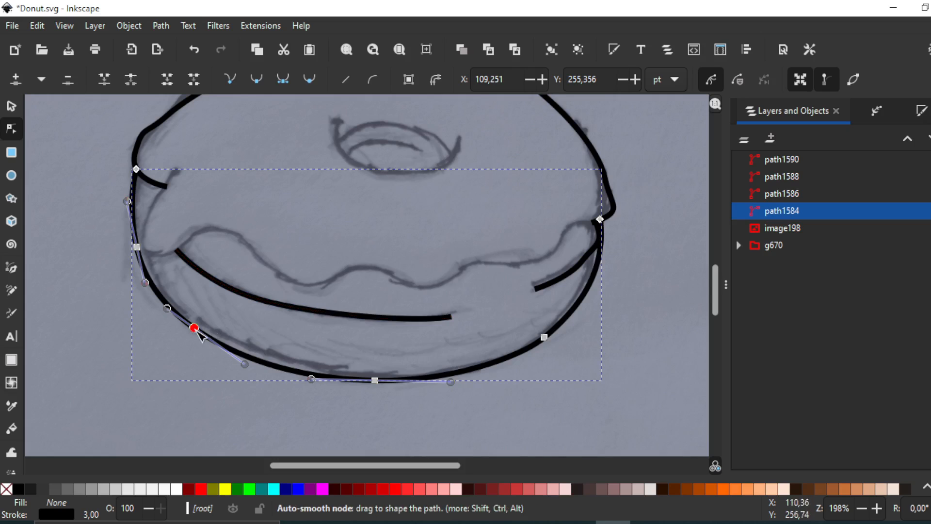
pyautogui.moveTo(199, 331); pyautogui.dragTo(198, 330)
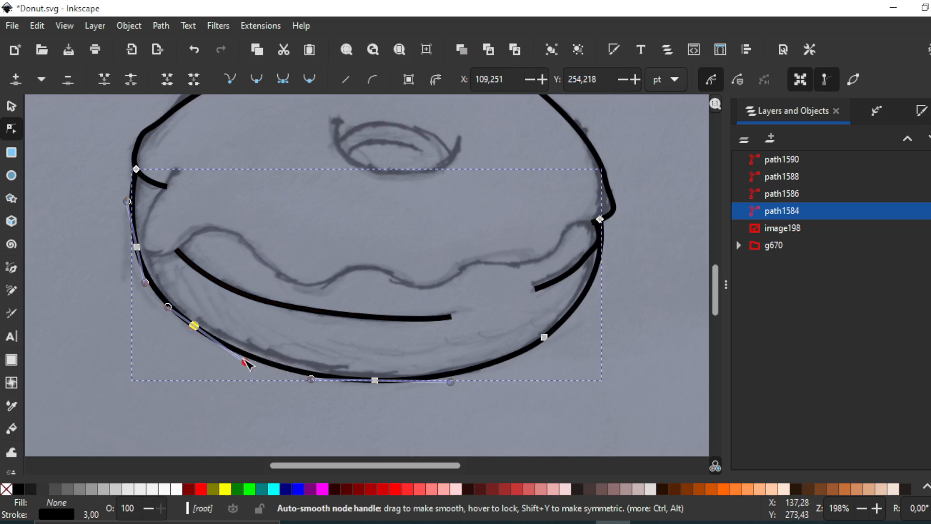
pyautogui.moveTo(246, 362); pyautogui.dragTo(234, 350)
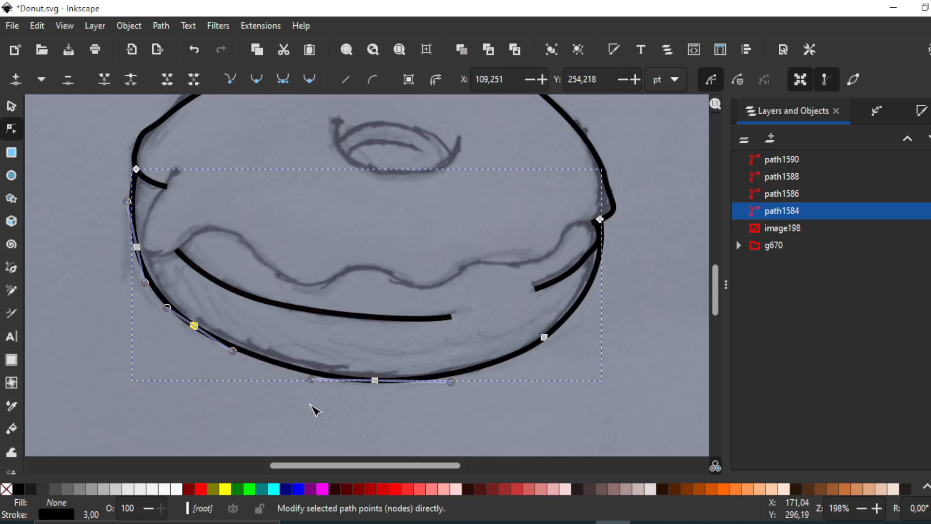
pyautogui.click(311, 404)
pyautogui.click(311, 404)
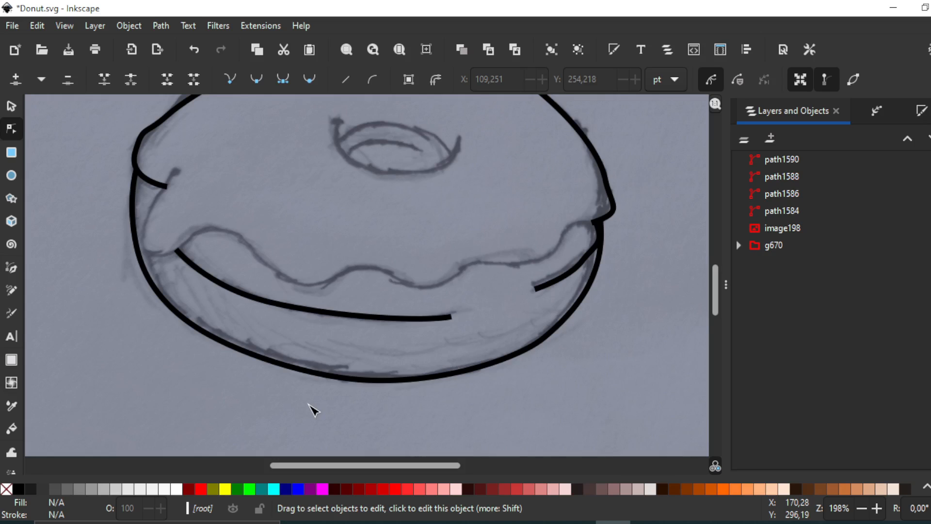
# Step: Select the long inner crease line and extend its right end node's handle down and left to deepen the curve
pyautogui.press('-')
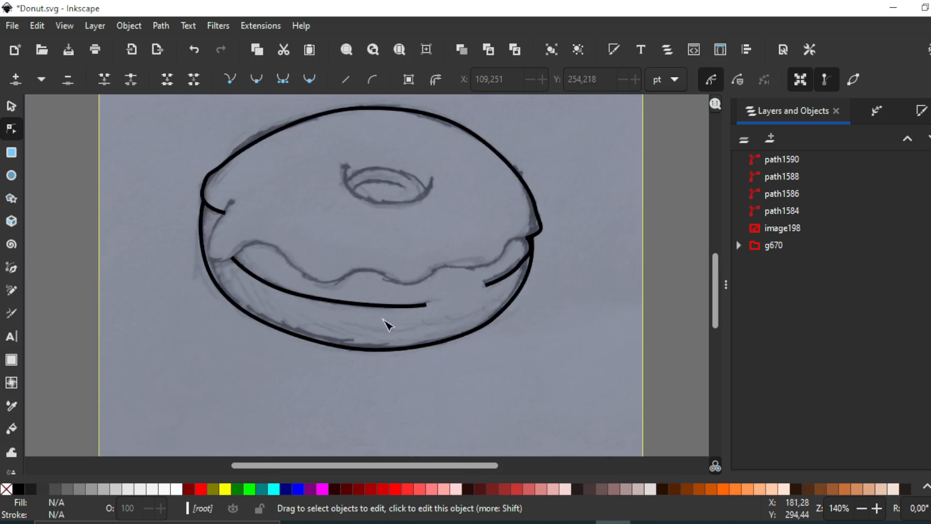
pyautogui.click(390, 306)
pyautogui.press('+')
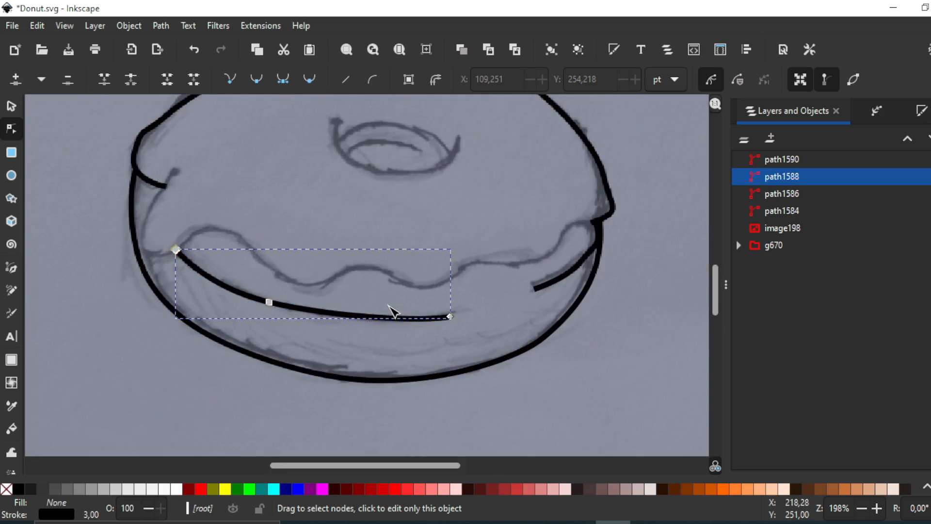
pyautogui.click(450, 316)
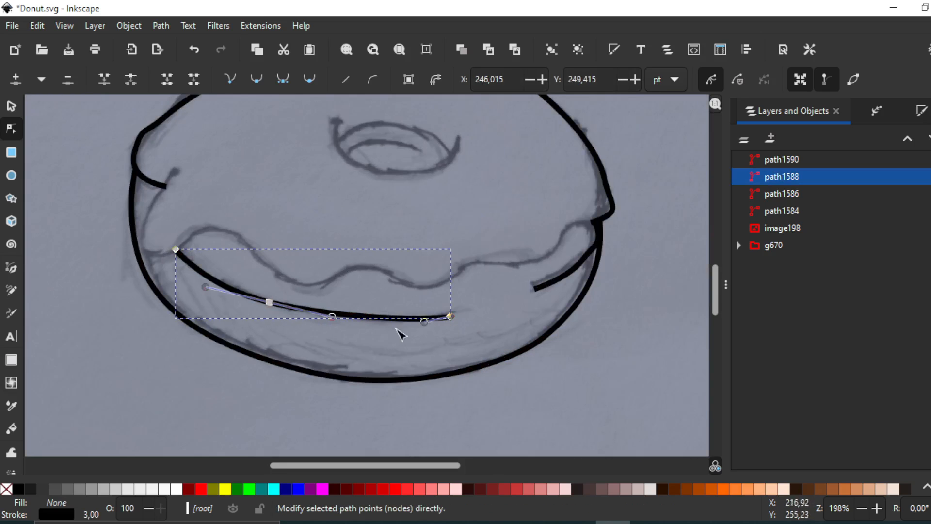
pyautogui.moveTo(426, 321); pyautogui.dragTo(380, 337)
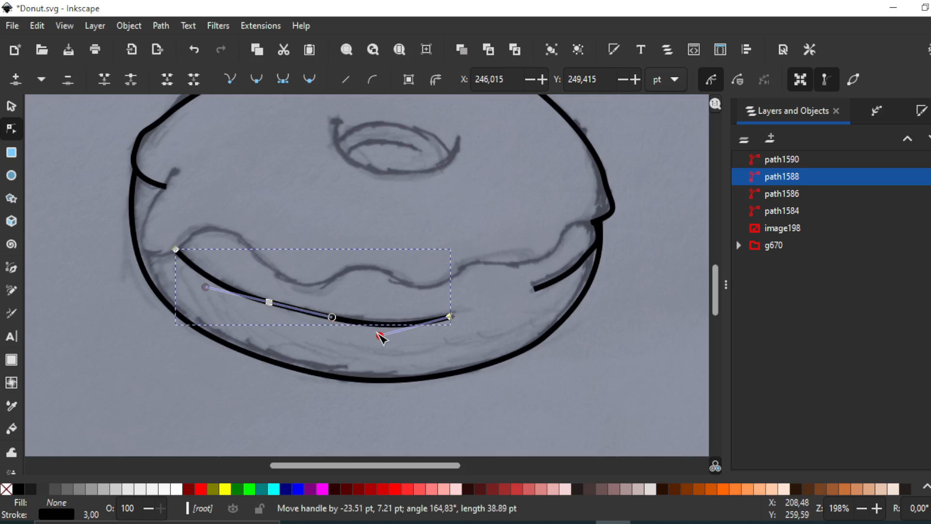
# Step: Auto-smooth the long crease's middle and right end nodes, shift the middle node left, adjust its left handle, and deselect the path
pyautogui.moveTo(252, 287); pyautogui.dragTo(502, 359)
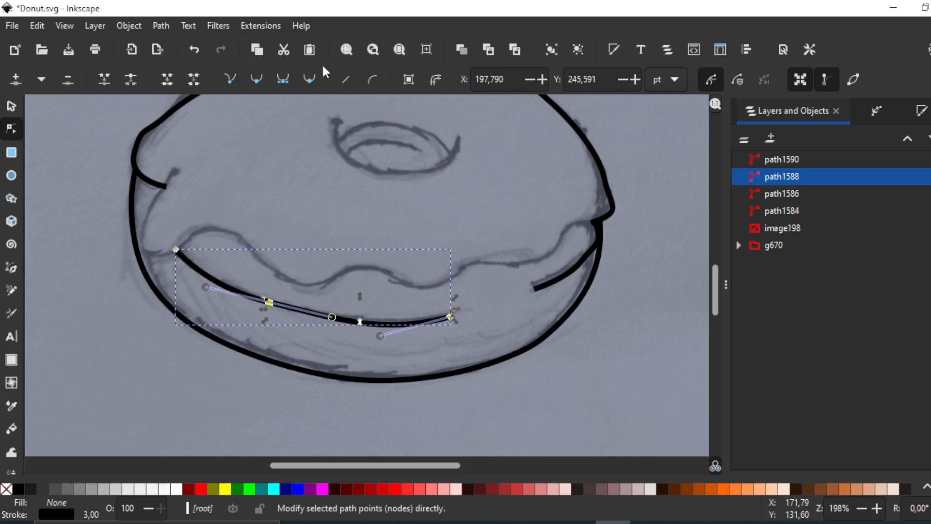
pyautogui.click(309, 79)
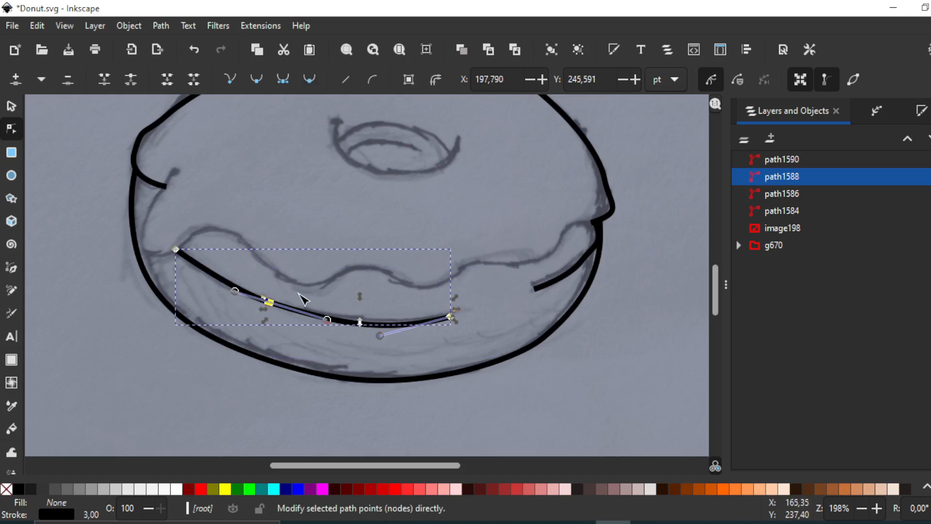
pyautogui.click(267, 303)
pyautogui.moveTo(266, 303); pyautogui.dragTo(222, 289)
pyautogui.moveTo(217, 284); pyautogui.dragTo(215, 284)
pyautogui.click(80, 286)
pyautogui.click(84, 291)
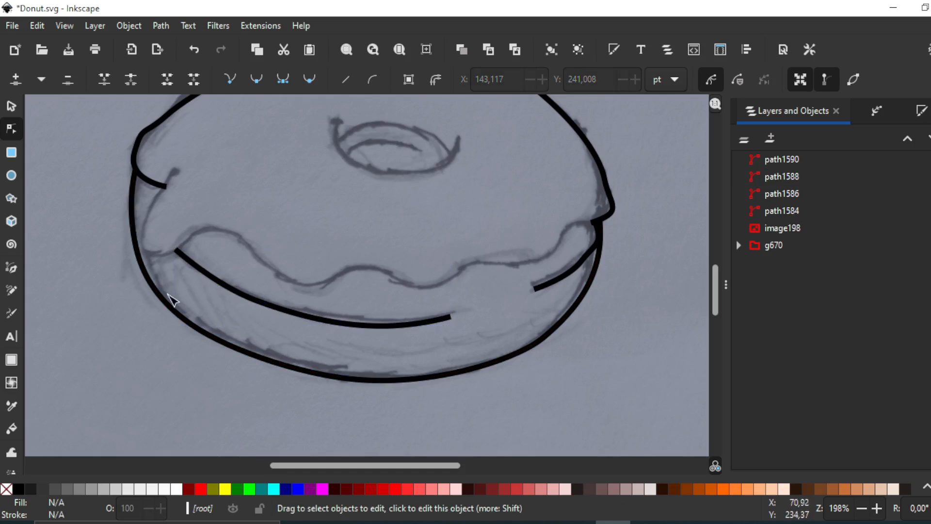
# Step: Shorten and raise the handle of the long crease's right end node to flatten its curve slightly
pyautogui.click(368, 325)
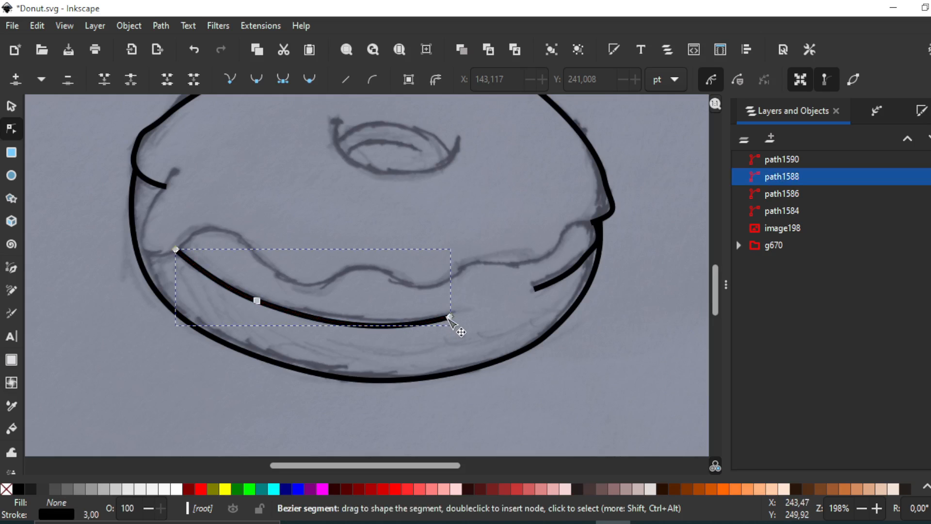
pyautogui.click(450, 316)
pyautogui.moveTo(384, 337); pyautogui.dragTo(396, 331)
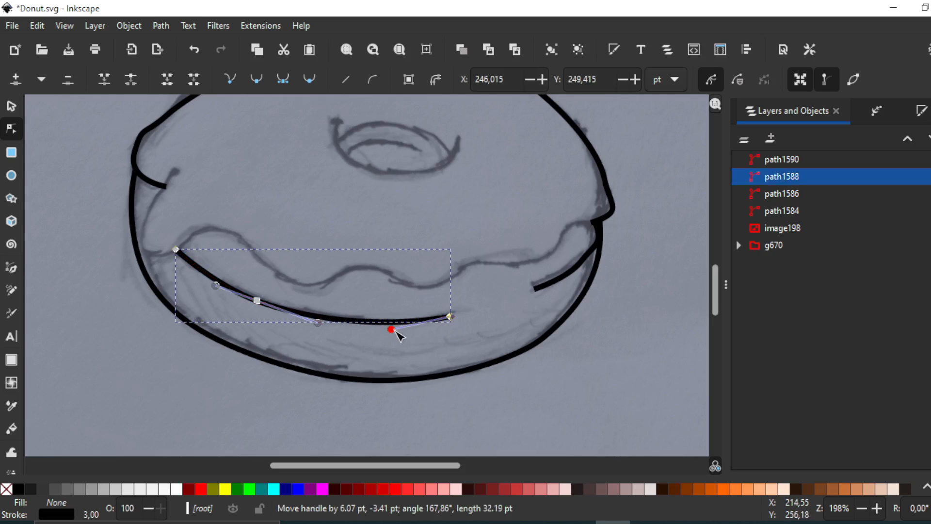
# Step: Auto-smooth the short right-side crease's middle node, shorten the handle at its upper end, and deselect the path
pyautogui.click(535, 289)
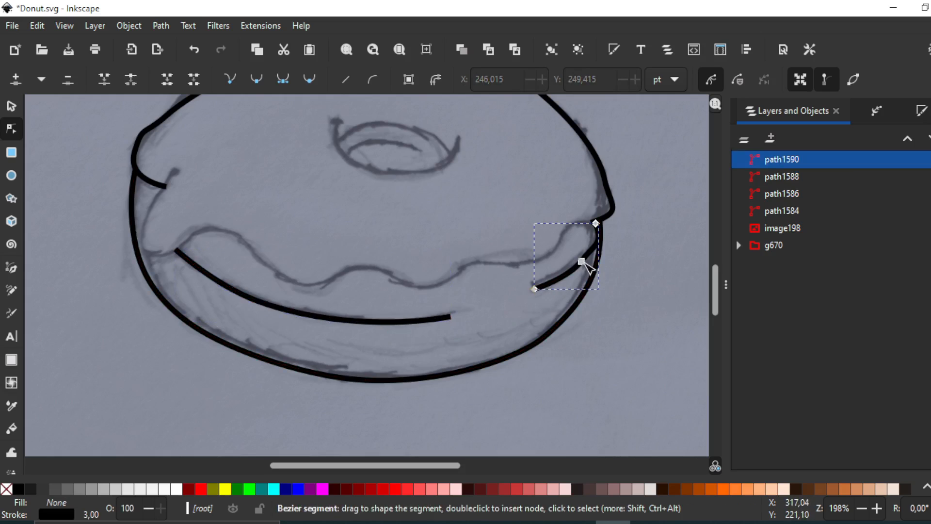
pyautogui.moveTo(567, 198); pyautogui.dragTo(621, 275)
pyautogui.click(309, 79)
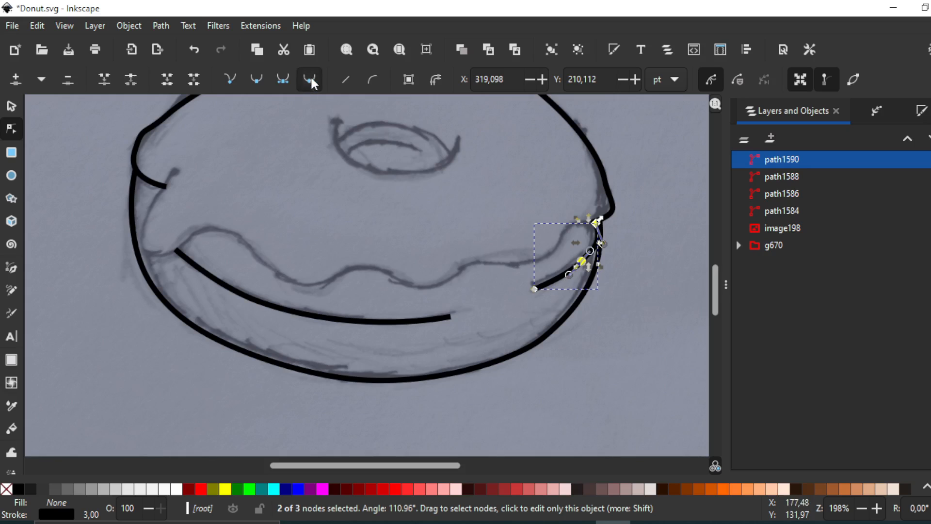
pyautogui.click(580, 261)
pyautogui.moveTo(603, 245); pyautogui.dragTo(601, 240)
pyautogui.click(631, 261)
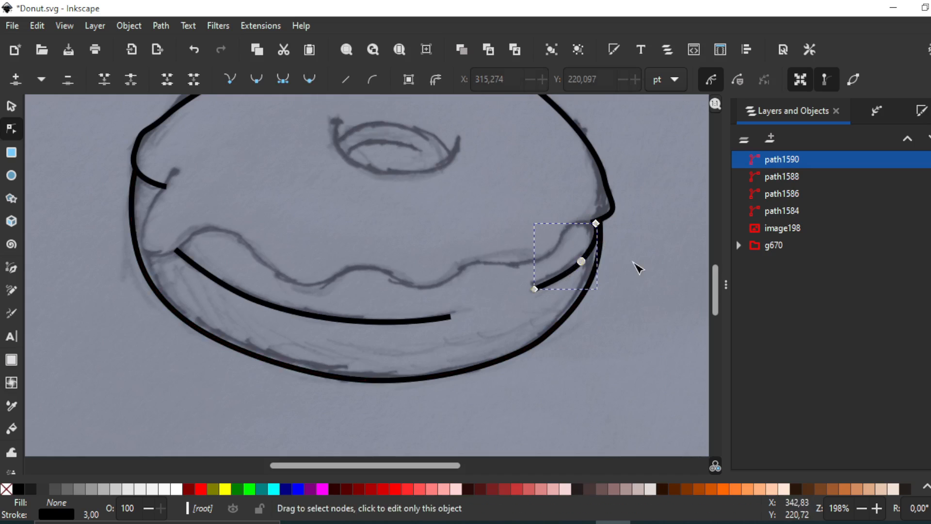
pyautogui.click(631, 260)
# Step: Move the upper outline's upper-left node slightly up and right, adjust its lower handle to round the left bulge, and deselect the path
pyautogui.scroll(3, 630, 262)
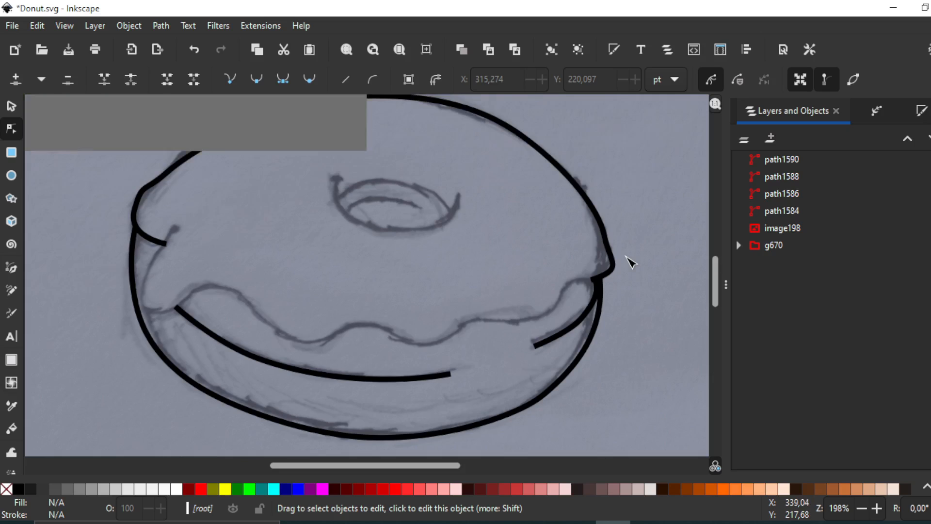
pyautogui.click(175, 167)
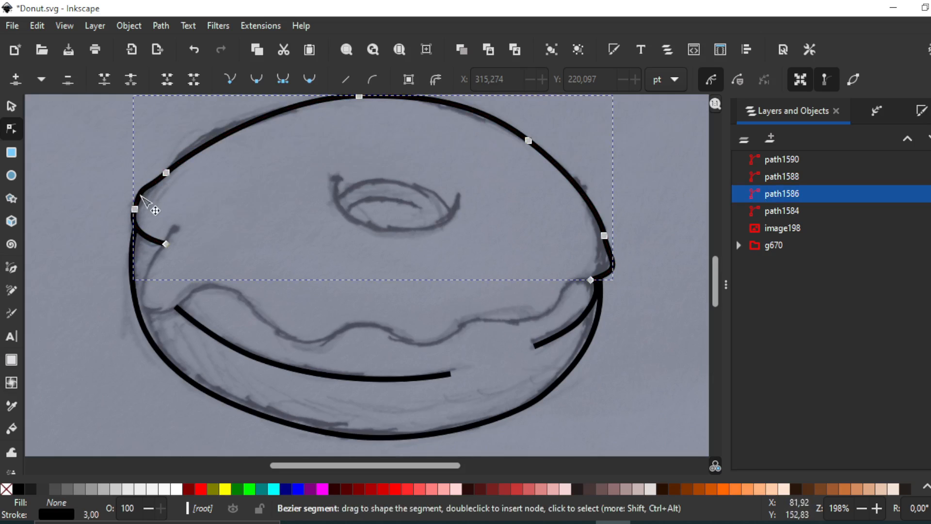
pyautogui.click(134, 209)
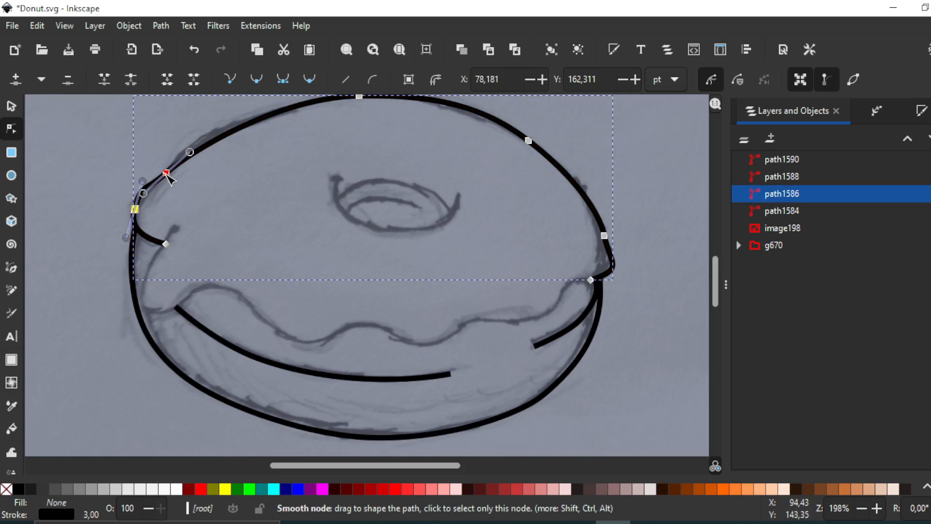
pyautogui.moveTo(166, 173); pyautogui.dragTo(143, 186)
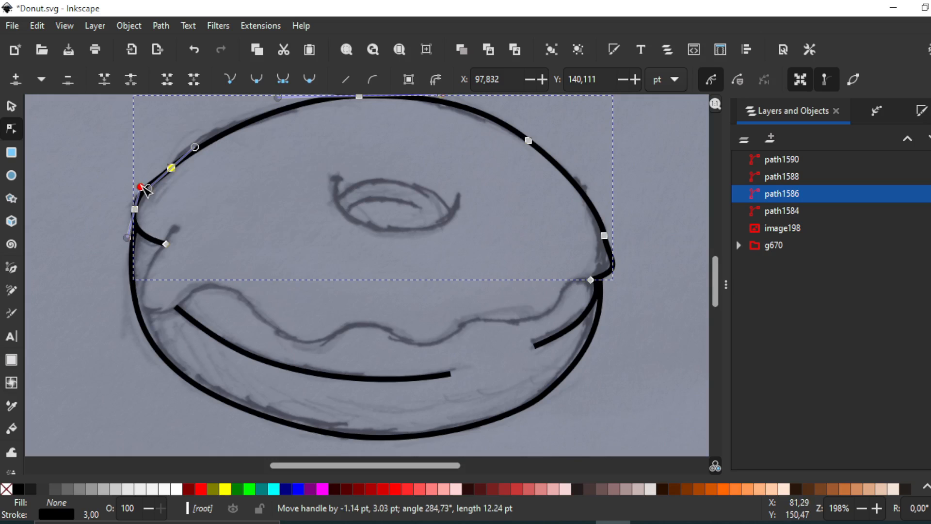
pyautogui.click(105, 182)
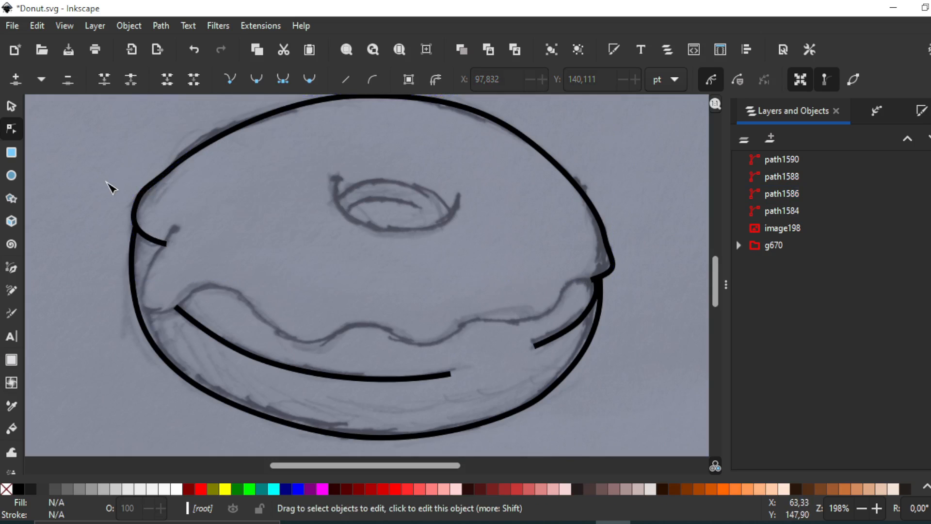
# Step: Adjust the handle at the upper outline's right end node to round the pointed tip, and deselect the path
pyautogui.click(616, 267)
pyautogui.scroll(2, 632, 270)
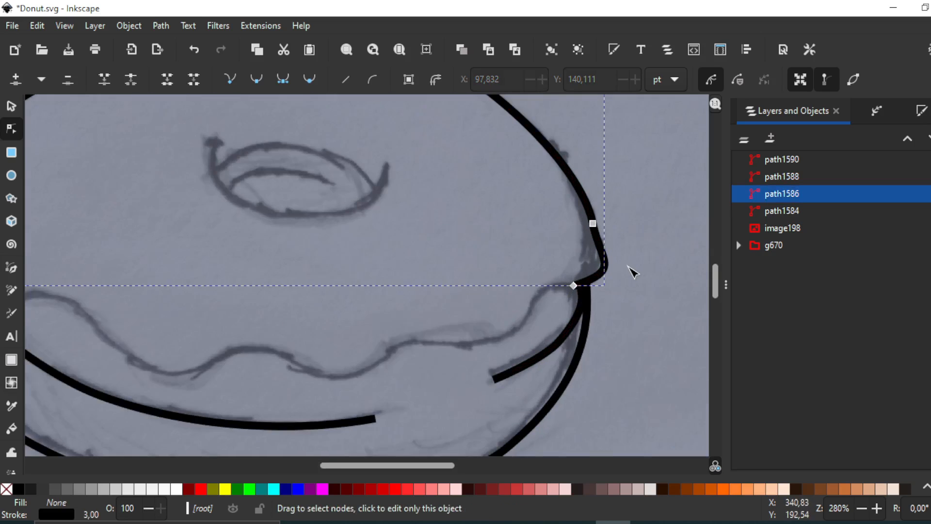
pyautogui.moveTo(552, 293); pyautogui.dragTo(579, 280)
pyautogui.press('Escape')
pyautogui.press('Escape')
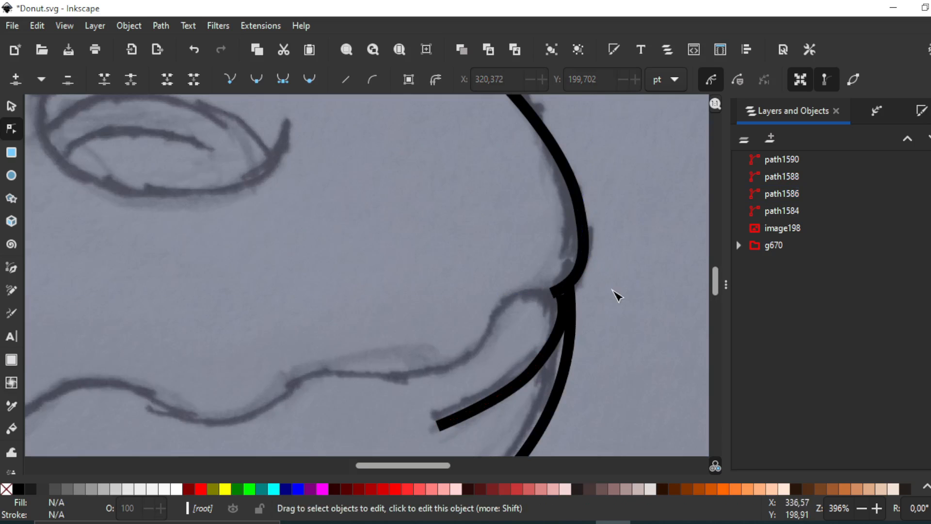
# Step: Apply the Power stroke path effect to the donut's upper outline
pyautogui.scroll(-2, 616, 294)
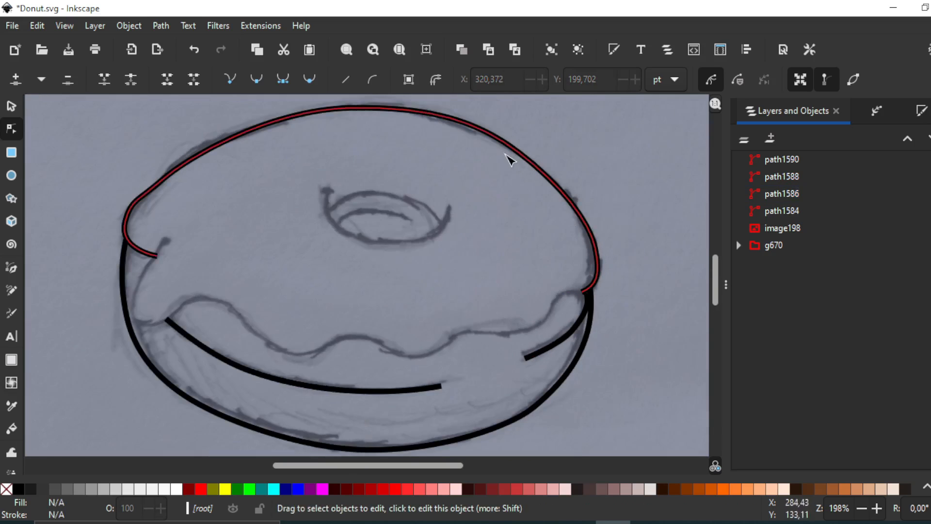
pyautogui.click(508, 143)
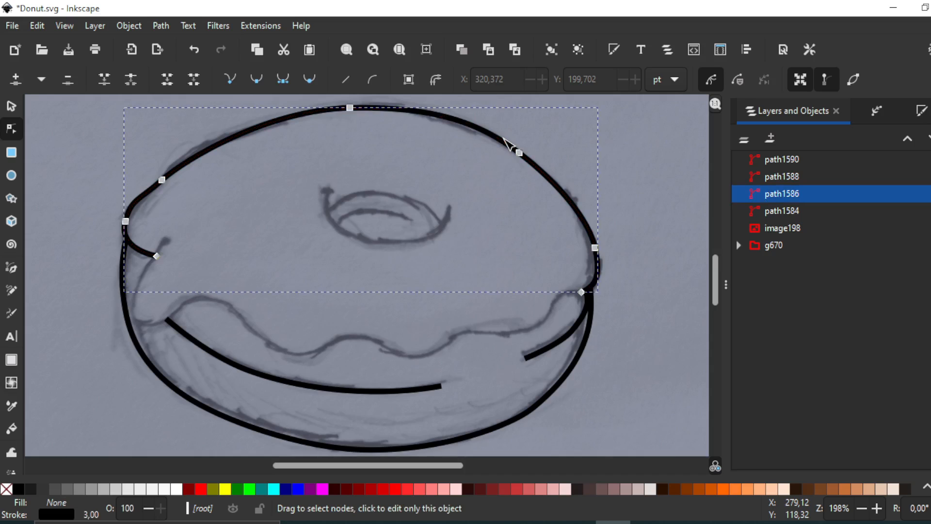
pyautogui.click(875, 112)
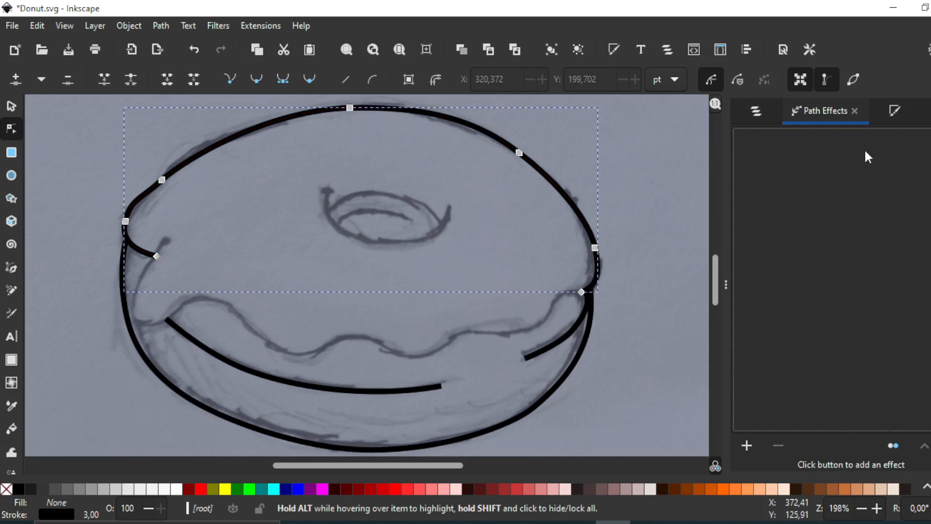
pyautogui.click(749, 442)
pyautogui.scroll(-5, 312, 295)
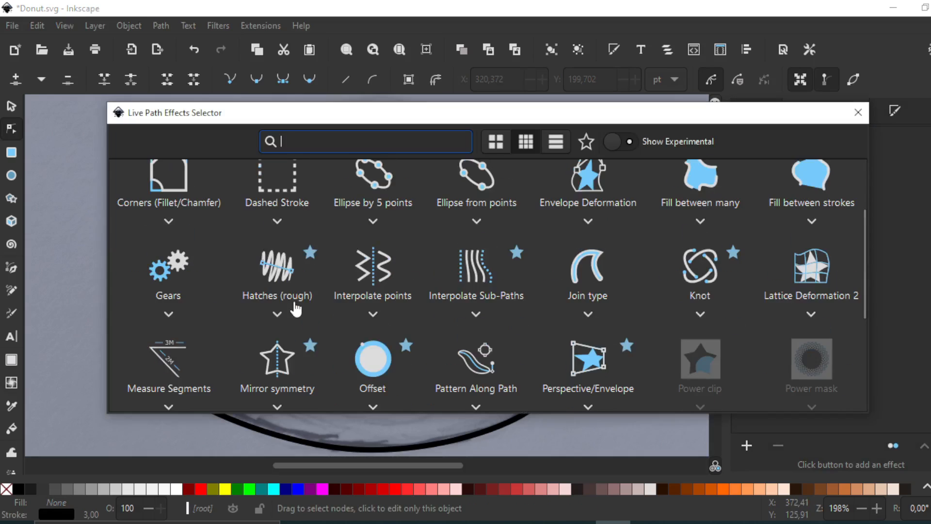
pyautogui.press('Escape')
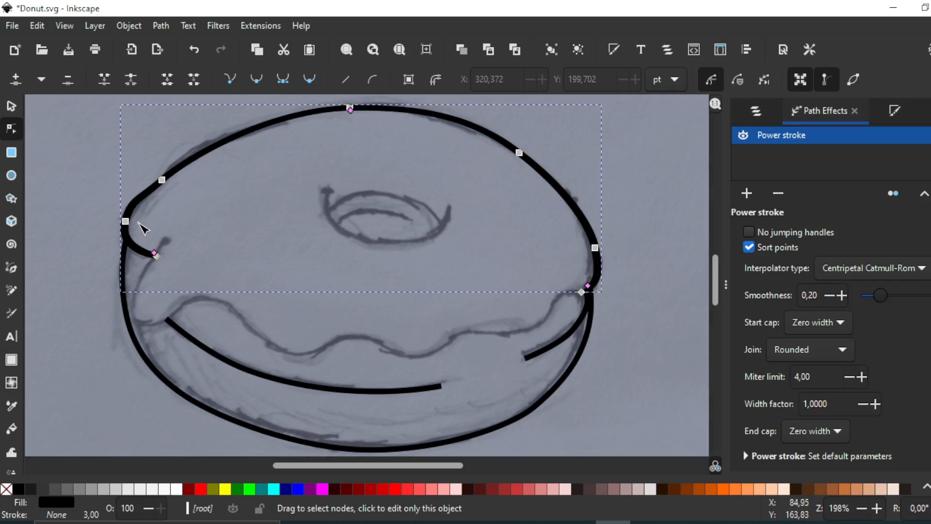
# Step: Move the upper outline's two end width points inward along the curve and thicken the stroke around its top
pyautogui.moveTo(141, 243)
pyautogui.mouseDown()
pyautogui.moveTo(182, 182)
pyautogui.moveTo(141, 237)
pyautogui.moveTo(138, 208)
pyautogui.mouseUp()
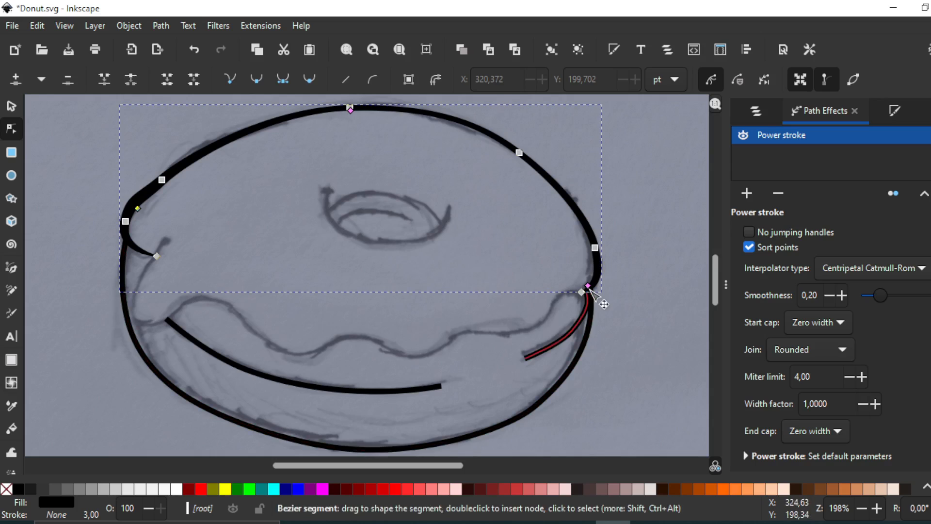
pyautogui.moveTo(589, 288)
pyautogui.mouseDown()
pyautogui.moveTo(593, 245)
pyautogui.moveTo(581, 234)
pyautogui.moveTo(588, 241)
pyautogui.mouseUp()
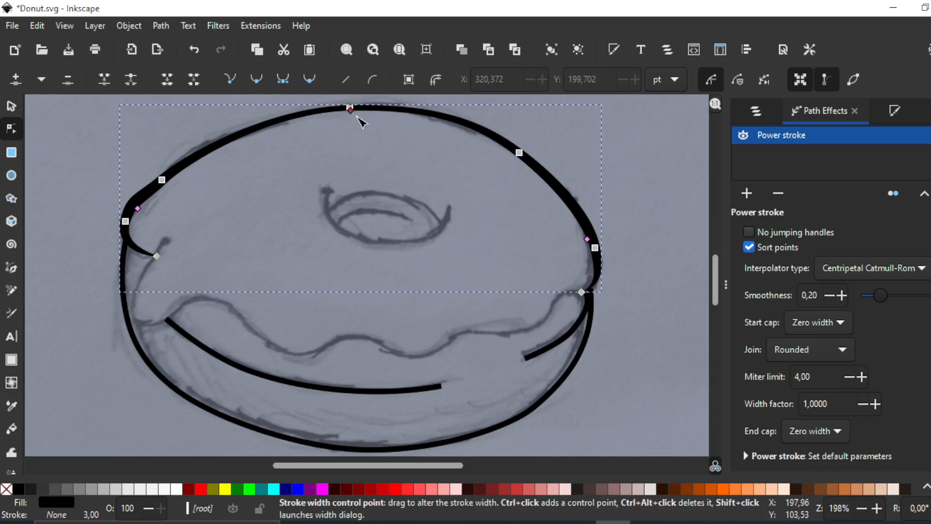
pyautogui.moveTo(358, 116); pyautogui.dragTo(375, 116)
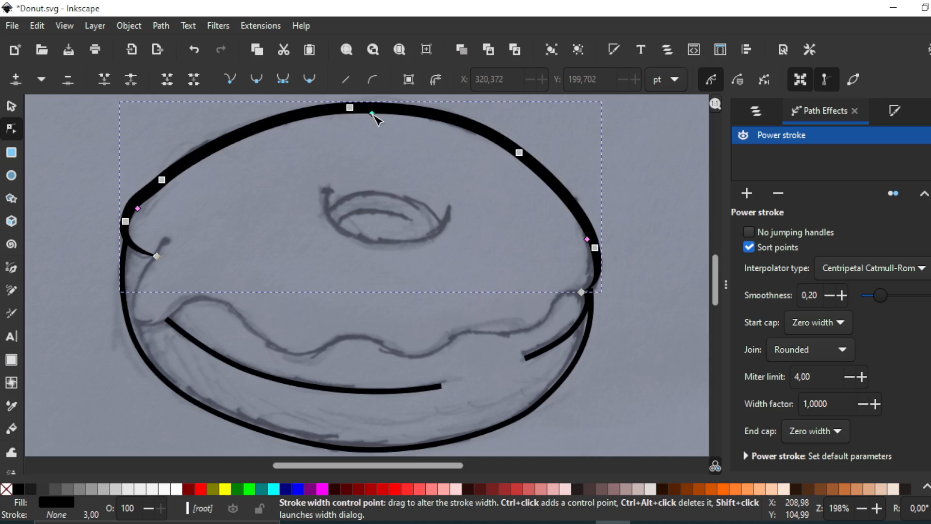
pyautogui.moveTo(373, 114); pyautogui.dragTo(370, 112)
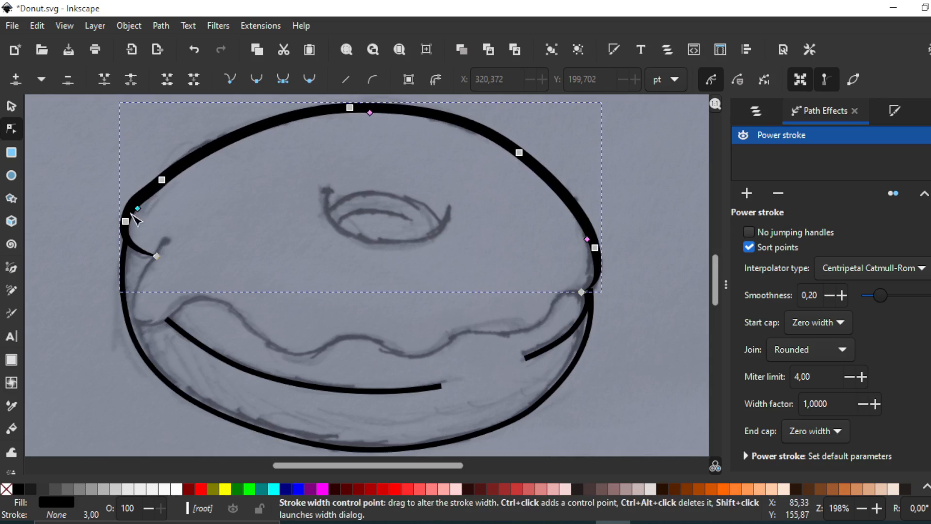
# Step: Shift the upper outline's side width points back toward its ends, slide the top width point right, and deselect the path
pyautogui.moveTo(131, 214)
pyautogui.mouseDown()
pyautogui.moveTo(143, 237)
pyautogui.moveTo(132, 229)
pyautogui.mouseUp()
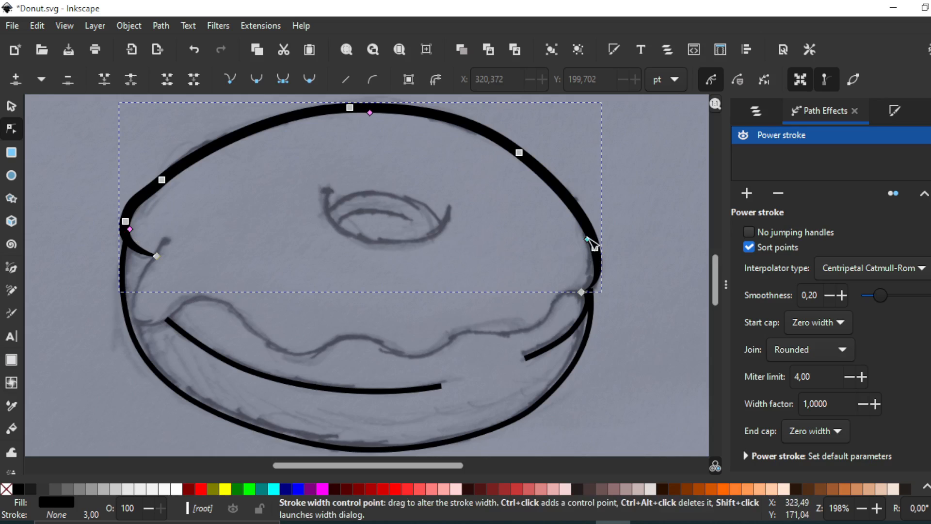
pyautogui.moveTo(592, 240)
pyautogui.mouseDown()
pyautogui.moveTo(602, 281)
pyautogui.moveTo(604, 272)
pyautogui.mouseUp()
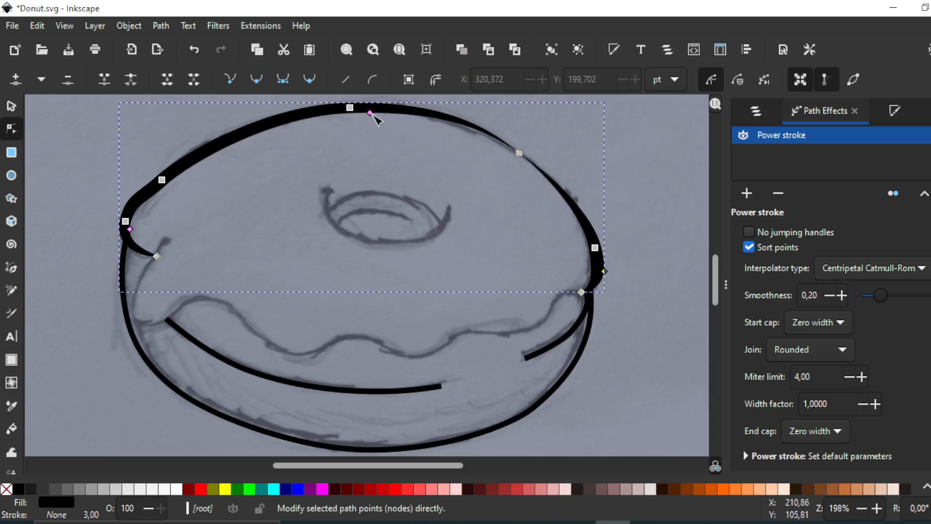
pyautogui.moveTo(369, 113)
pyautogui.mouseDown()
pyautogui.moveTo(444, 131)
pyautogui.moveTo(469, 132)
pyautogui.moveTo(468, 122)
pyautogui.moveTo(456, 125)
pyautogui.moveTo(513, 148)
pyautogui.moveTo(426, 119)
pyautogui.mouseUp()
pyautogui.click(438, 166)
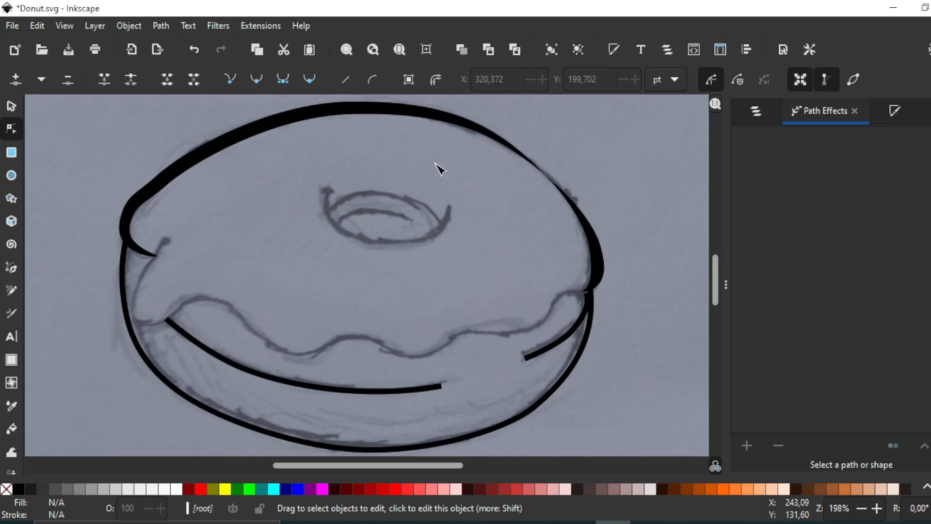
# Step: Apply the Power stroke path effect to the long crease on the lower left of the donut
pyautogui.click(212, 356)
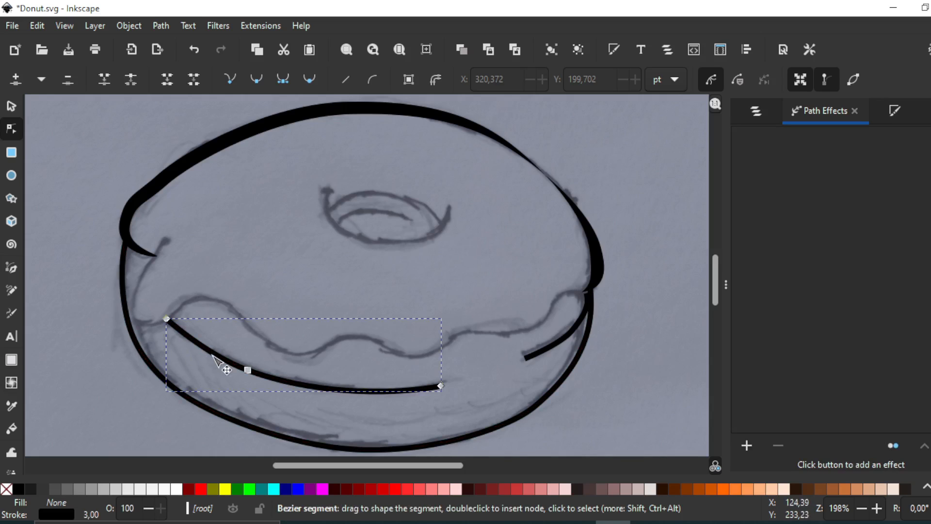
pyautogui.click(756, 111)
pyautogui.click(877, 109)
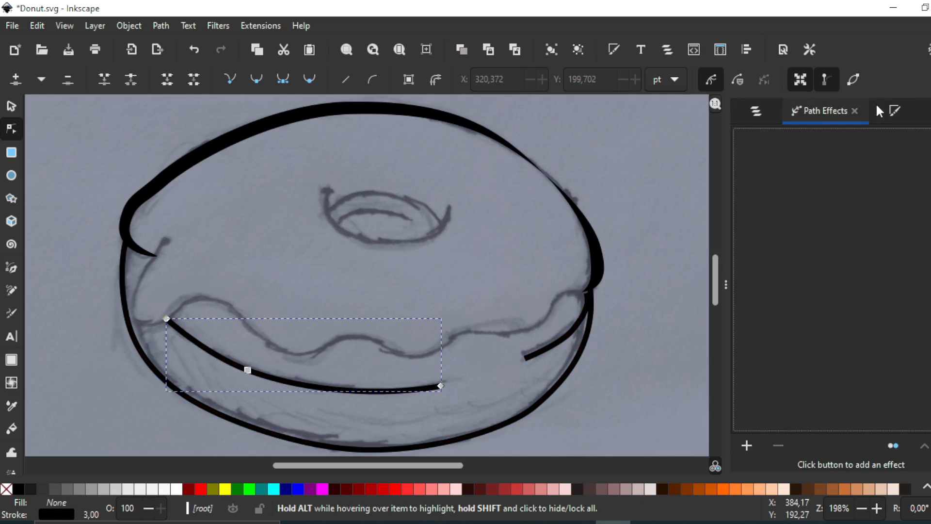
pyautogui.click(742, 447)
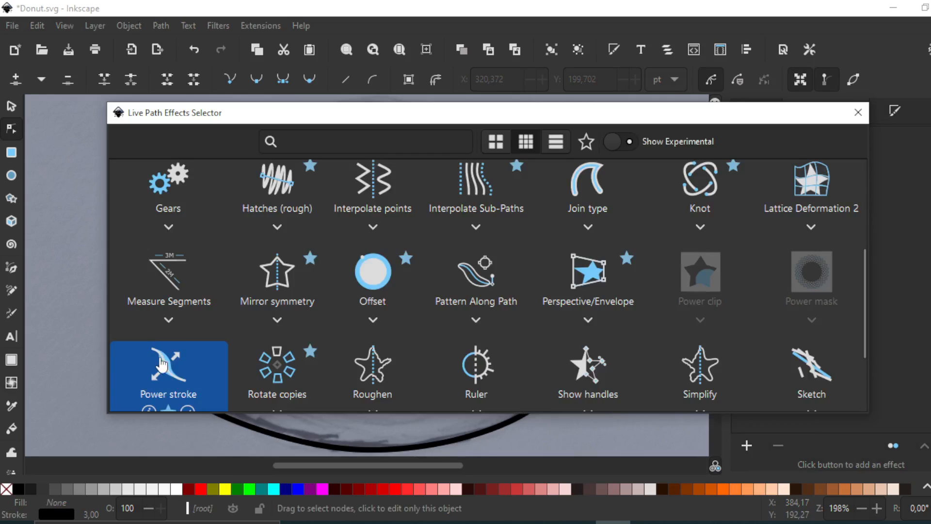
pyautogui.click(162, 364)
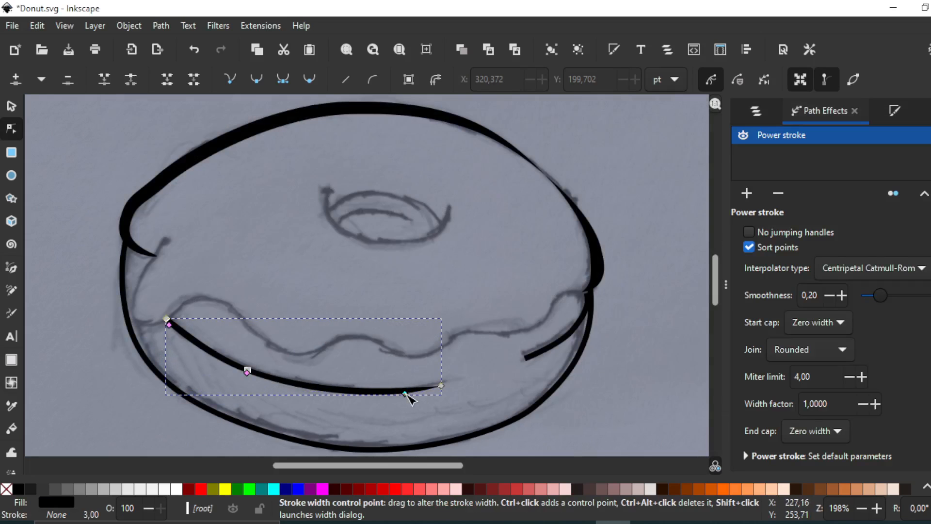
# Step: Slide the long crease's right width point inward to lengthen the taper, thicken its middle slightly, and deselect the path
pyautogui.moveTo(406, 394); pyautogui.dragTo(325, 394)
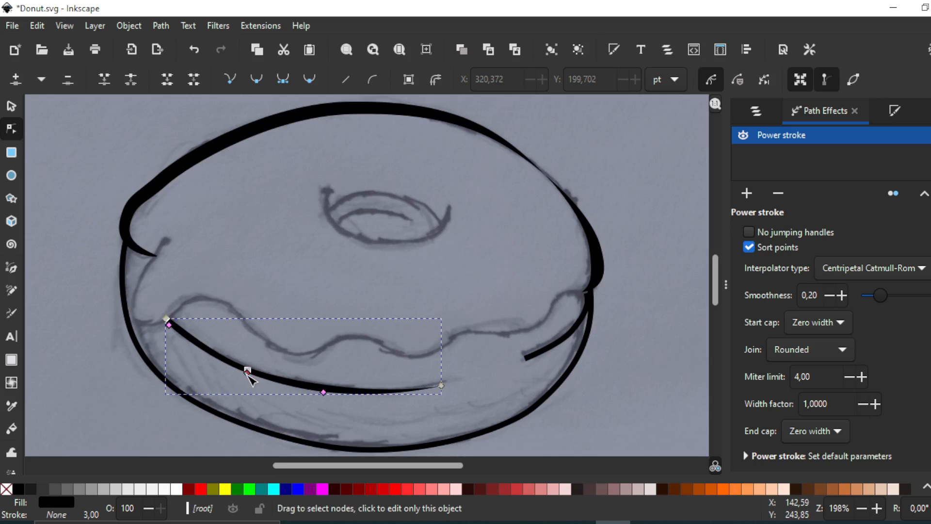
pyautogui.moveTo(248, 372); pyautogui.dragTo(245, 376)
pyautogui.click(282, 353)
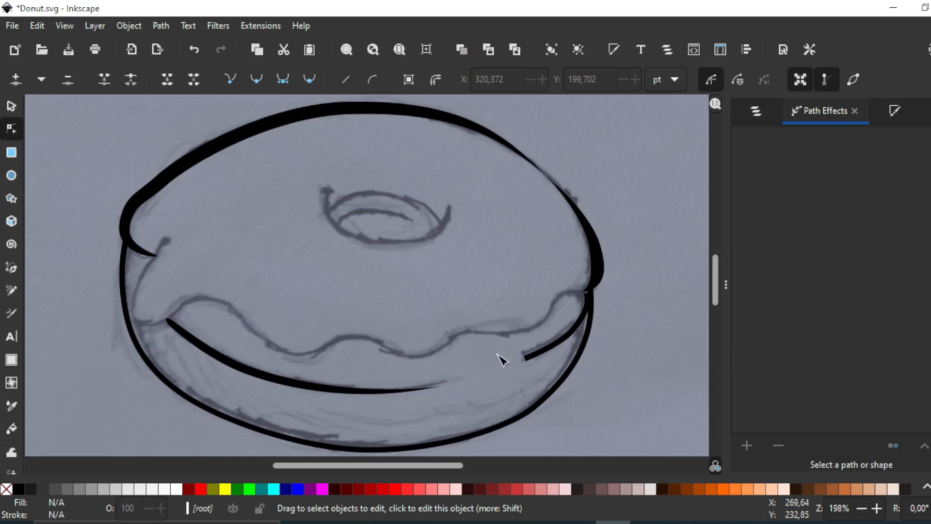
# Step: Apply the Power stroke path effect to the short right-side crease
pyautogui.click(528, 359)
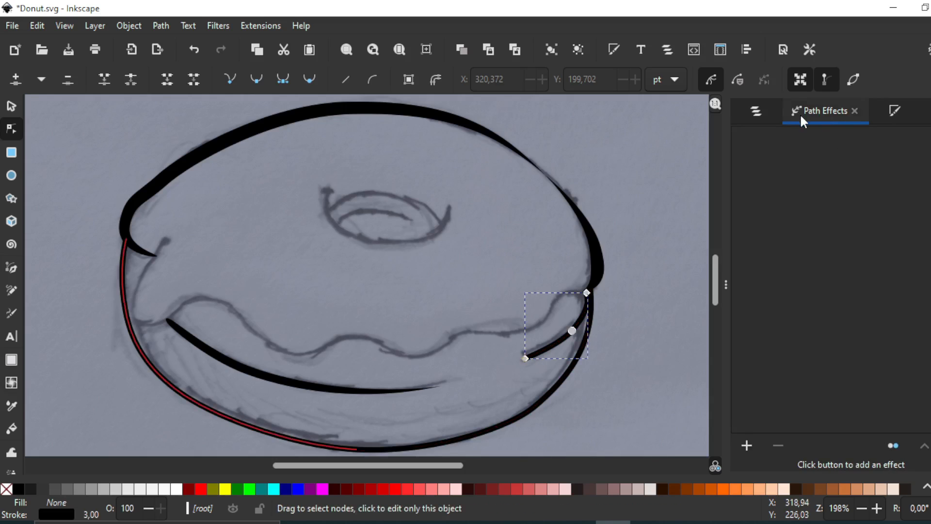
pyautogui.click(746, 445)
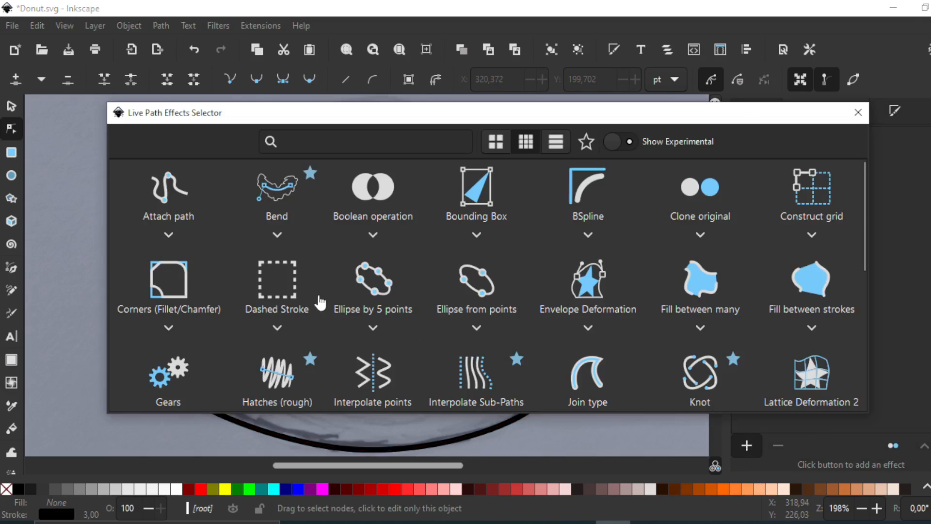
pyautogui.scroll(-2, 198, 313)
pyautogui.scroll(-2, 191, 334)
pyautogui.click(184, 353)
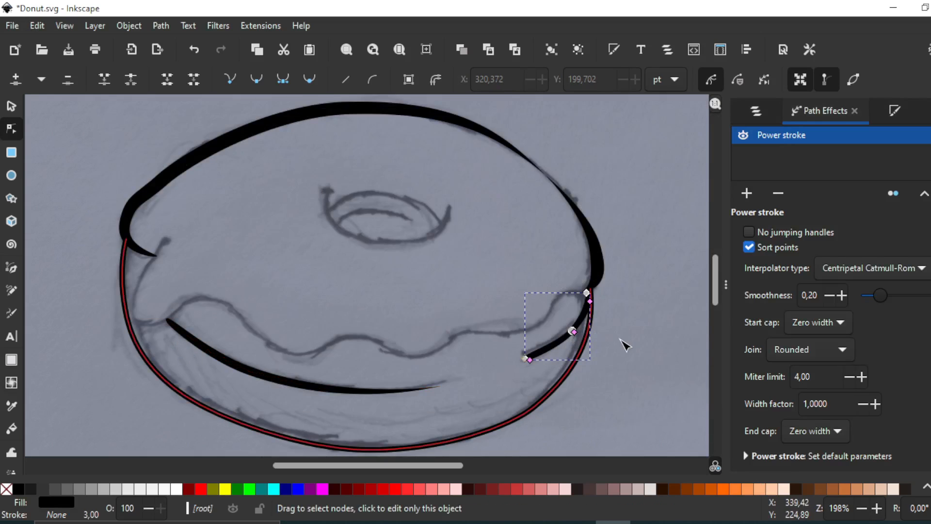
# Step: Move the short crease's lower width point up along the curve to taper its tip, and deselect the path
pyautogui.scroll(2, 625, 344)
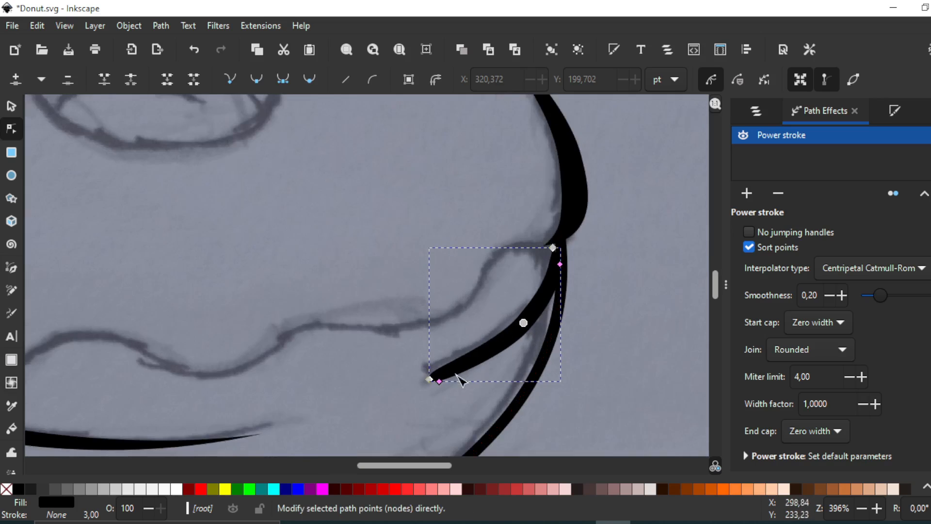
pyautogui.moveTo(441, 382)
pyautogui.mouseDown()
pyautogui.moveTo(510, 340)
pyautogui.moveTo(509, 350)
pyautogui.mouseUp()
pyautogui.click(641, 321)
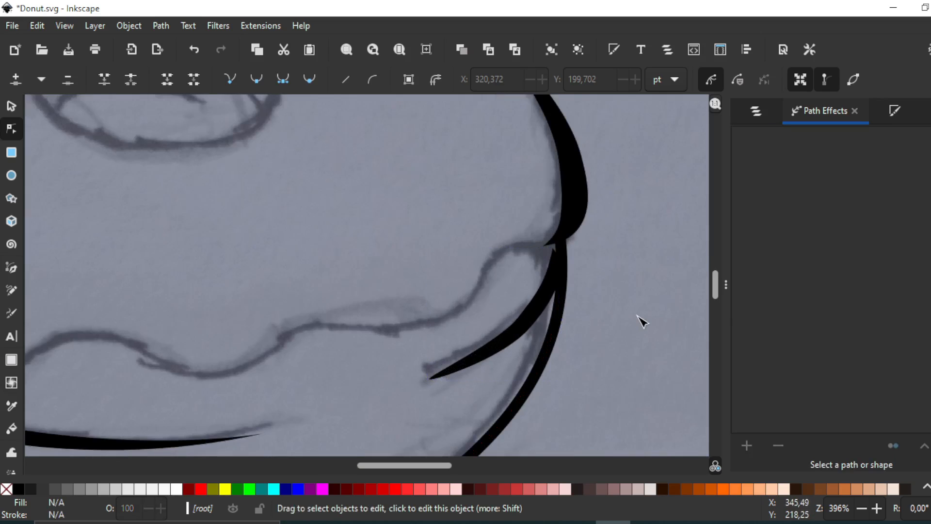
# Step: Move the short crease's upper end node slightly up and right so it meets the upper outline's tip
pyautogui.click(570, 260)
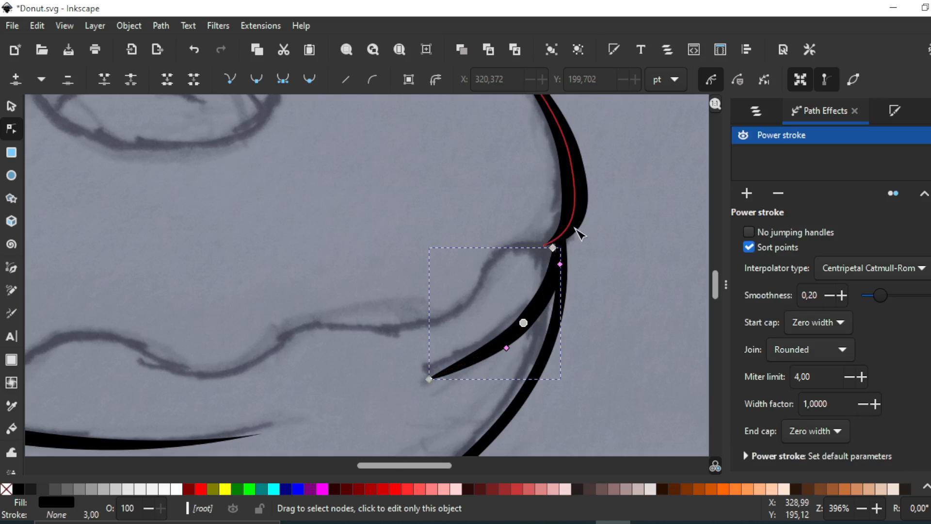
pyautogui.keyDown('ctrl'); pyautogui.scroll(2, 575, 230); pyautogui.keyUp('ctrl')
pyautogui.moveTo(532, 267); pyautogui.dragTo(537, 248)
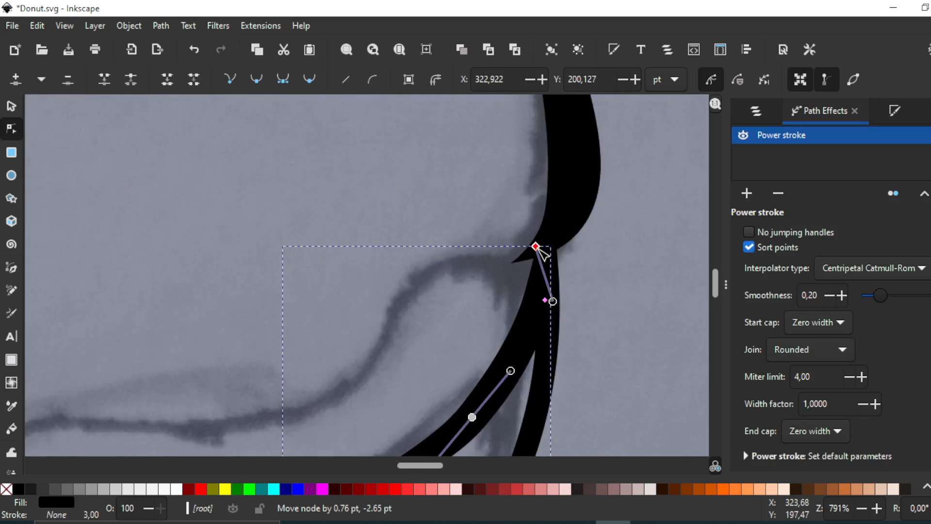
pyautogui.keyDown('ctrl'); pyautogui.scroll(-2, 593, 282); pyautogui.keyUp('ctrl')
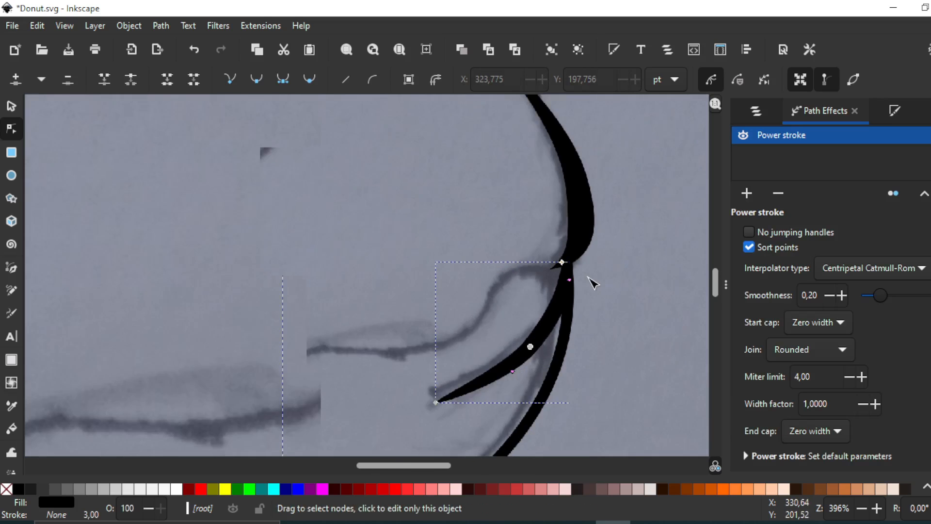
pyautogui.keyDown('ctrl'); pyautogui.scroll(-3, 592, 282); pyautogui.keyUp('ctrl')
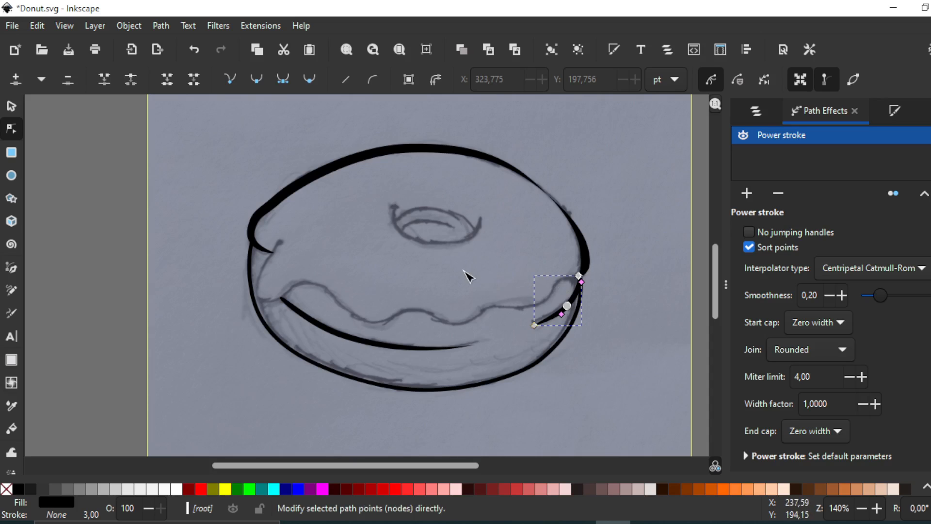
pyautogui.click(489, 387)
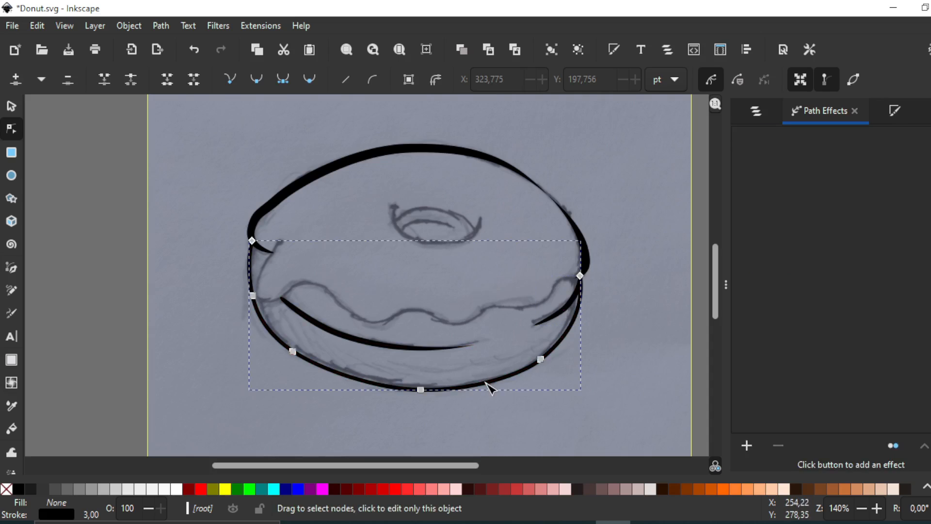
pyautogui.click(507, 413)
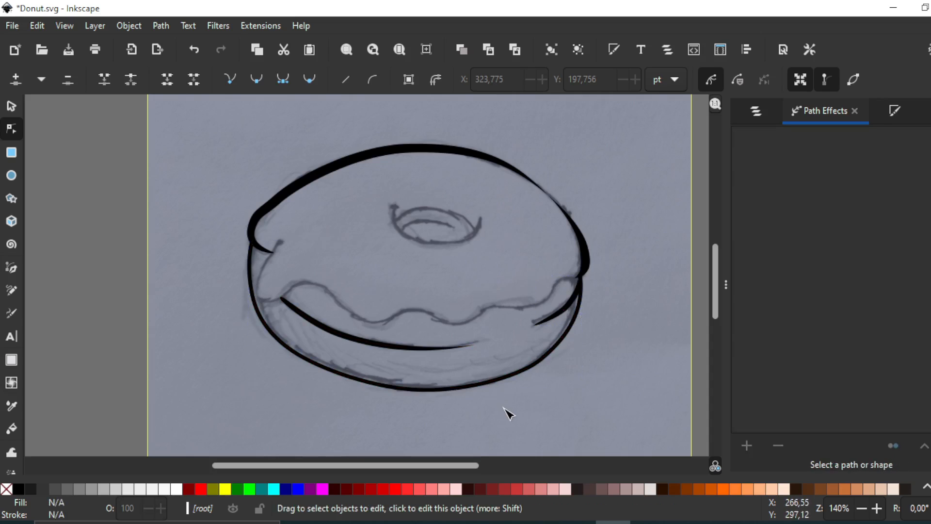
pyautogui.click(757, 111)
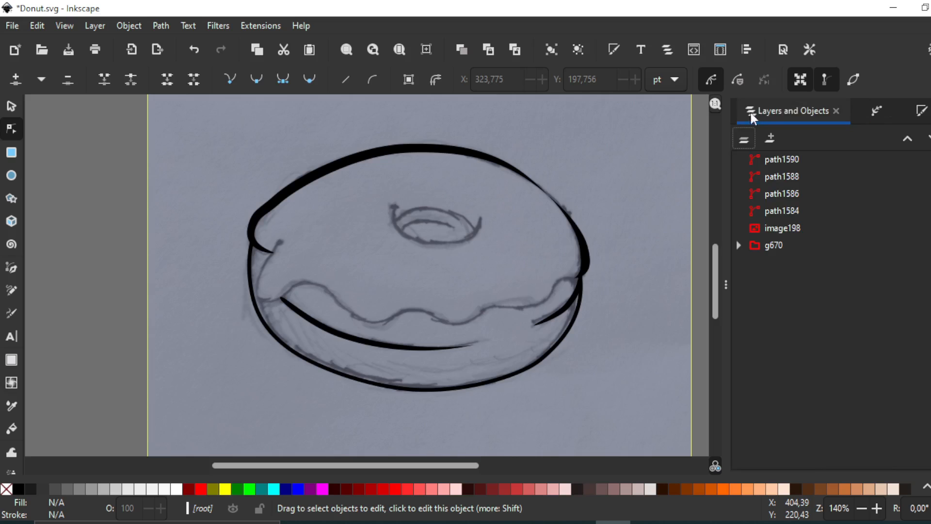
pyautogui.click(801, 159)
# Step: Draw the icing edge's first freehand stroke from above the left crease tip, around the left drip and over the first bump
pyautogui.keyDown('ctrl'); pyautogui.scroll(1, 290, 223); pyautogui.keyUp('ctrl')
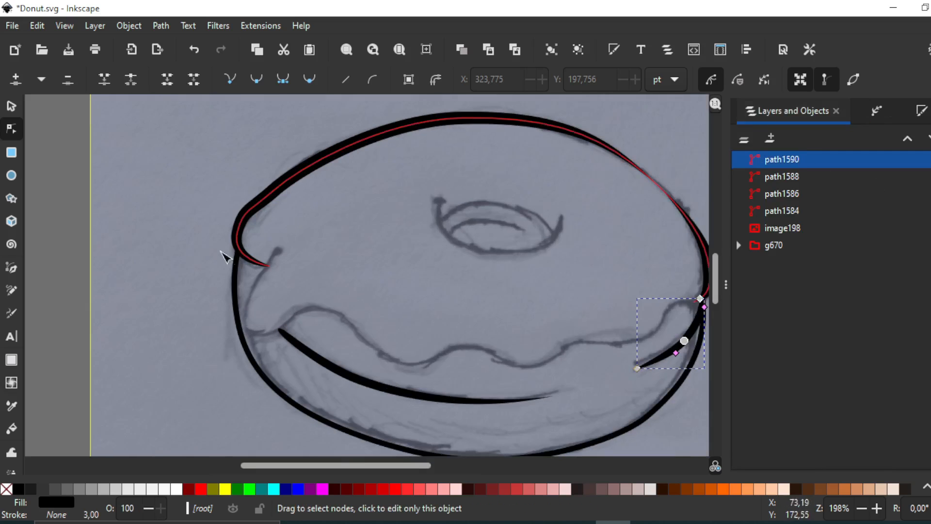
pyautogui.click(11, 291)
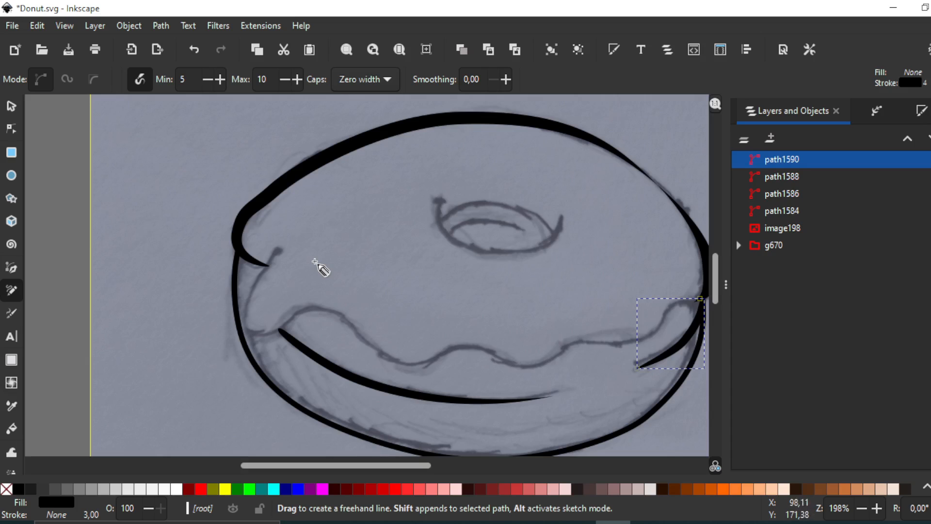
pyautogui.moveTo(275, 249); pyautogui.dragTo(275, 256)
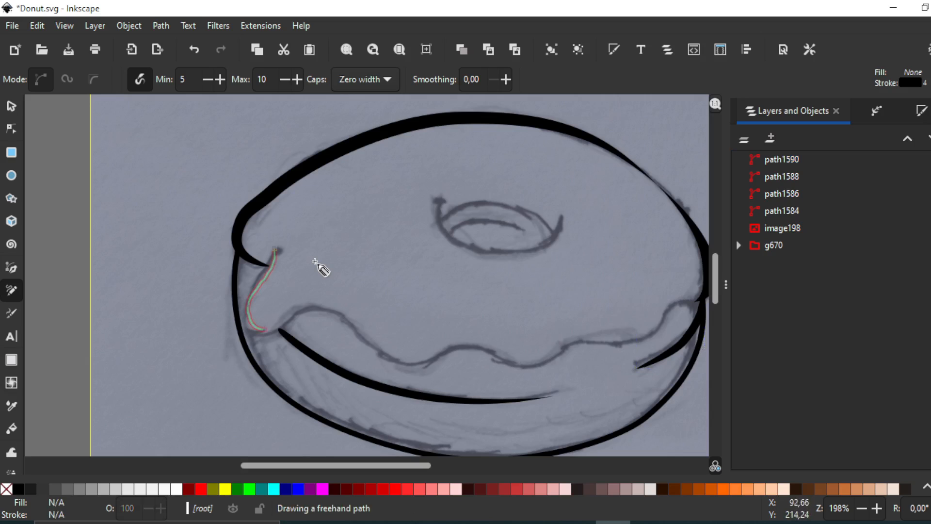
pyautogui.moveTo(332, 307); pyautogui.dragTo(333, 310)
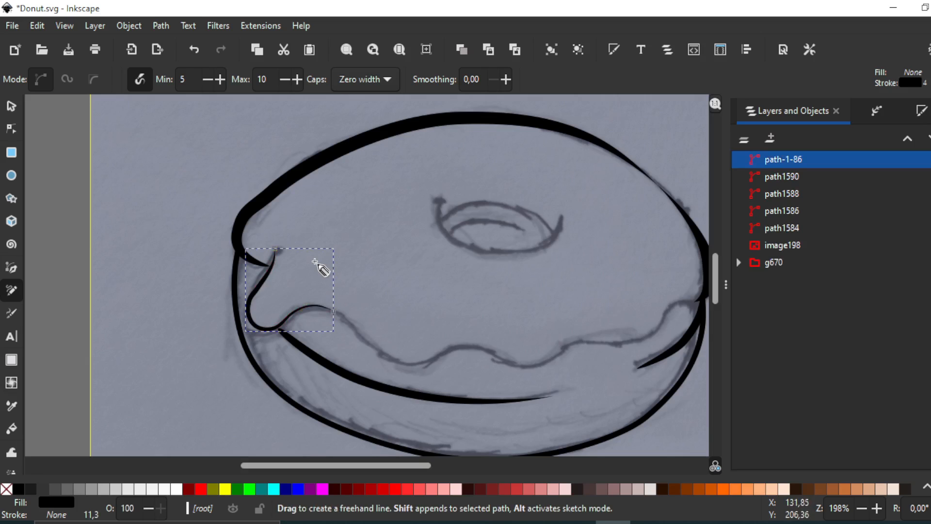
pyautogui.click(315, 261)
# Step: Trace the rest of the wavy icing edge in three connected freehand strokes ending at the donut's right outline
pyautogui.moveTo(337, 313); pyautogui.dragTo(346, 321)
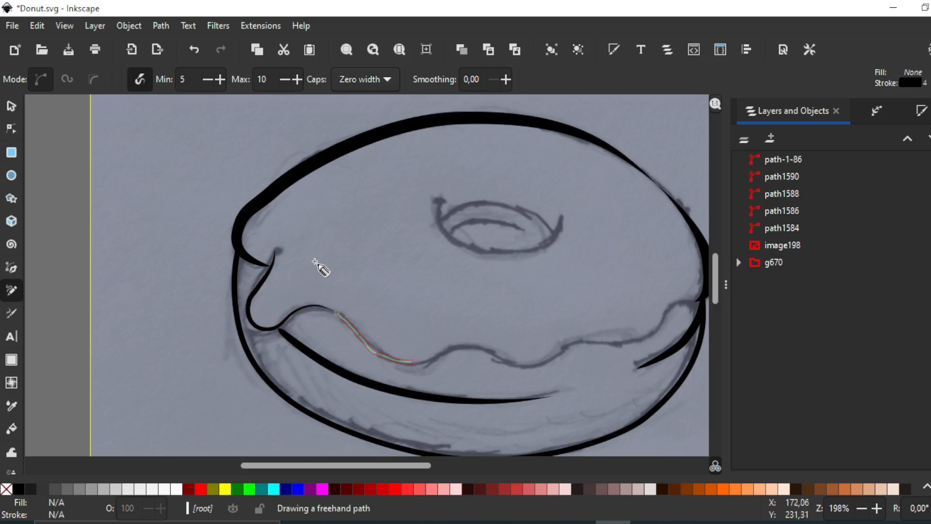
pyautogui.moveTo(464, 347); pyautogui.dragTo(471, 345)
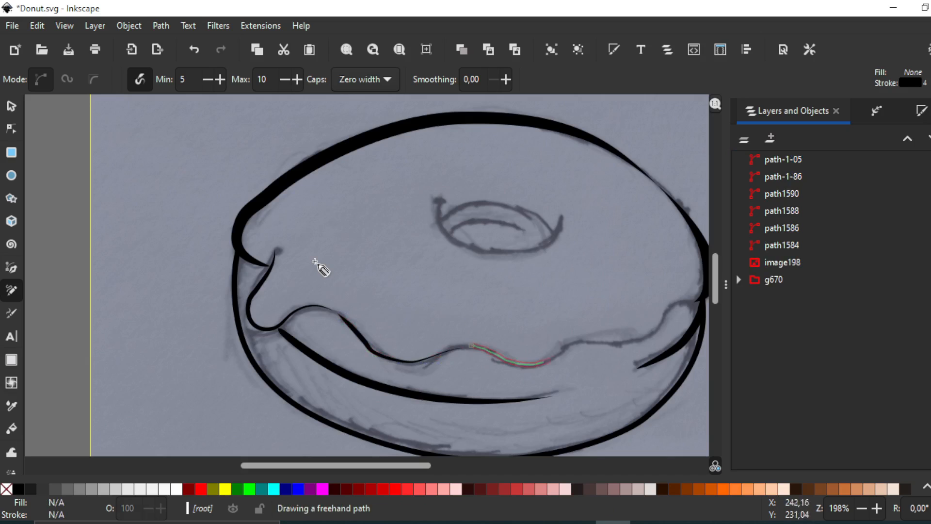
pyautogui.moveTo(580, 342); pyautogui.dragTo(602, 340)
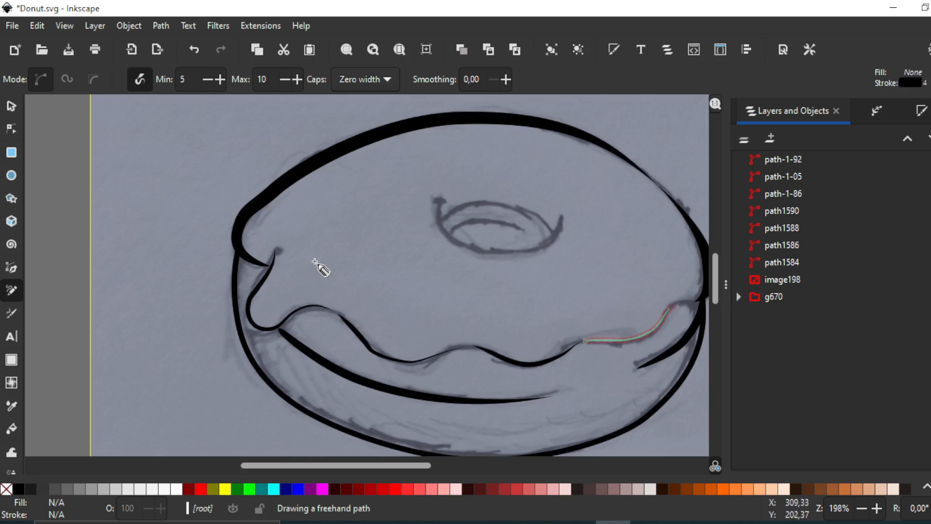
pyautogui.moveTo(699, 302); pyautogui.dragTo(698, 303)
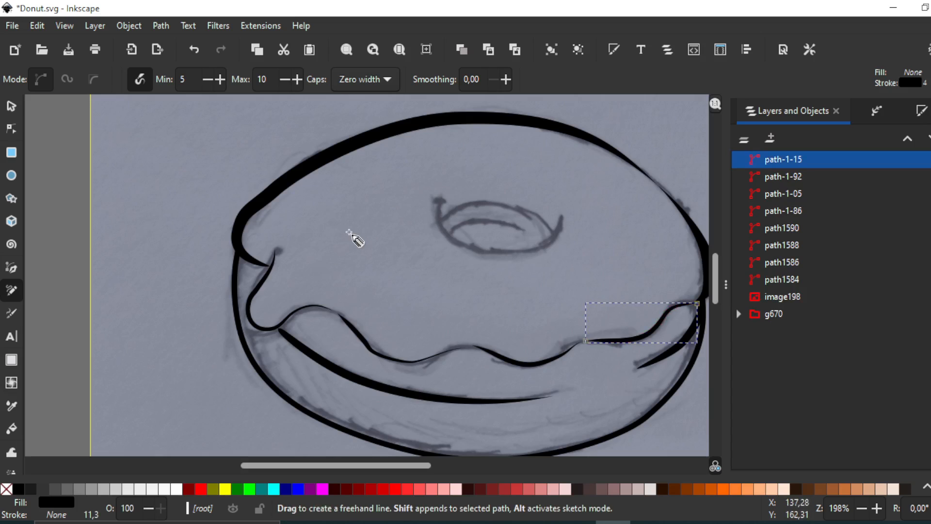
# Step: Slide the leftmost icing stroke's width point down to the outer side of the drip, thickening the curve there
pyautogui.press('n')
pyautogui.click(273, 330)
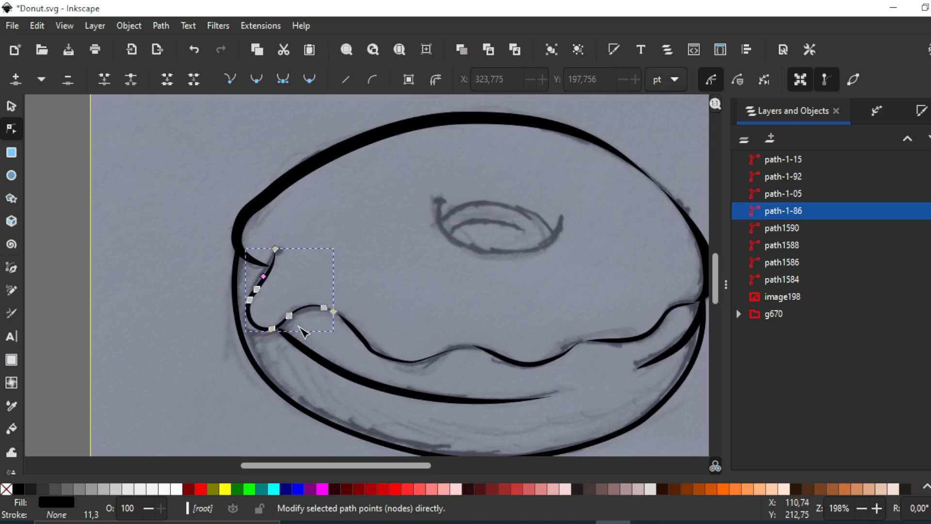
pyautogui.scroll(1, 305, 332)
pyautogui.scroll(1, 302, 329)
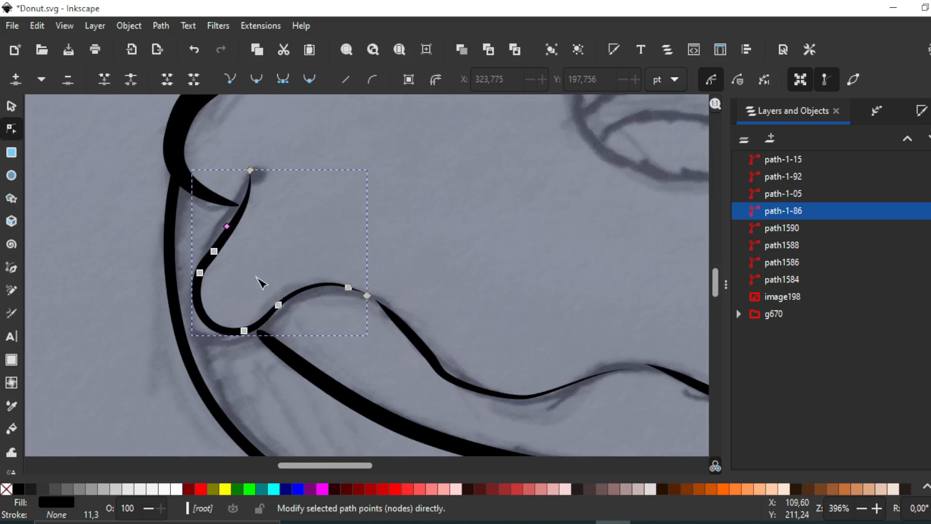
pyautogui.moveTo(229, 226)
pyautogui.mouseDown()
pyautogui.moveTo(202, 254)
pyautogui.moveTo(190, 290)
pyautogui.mouseUp()
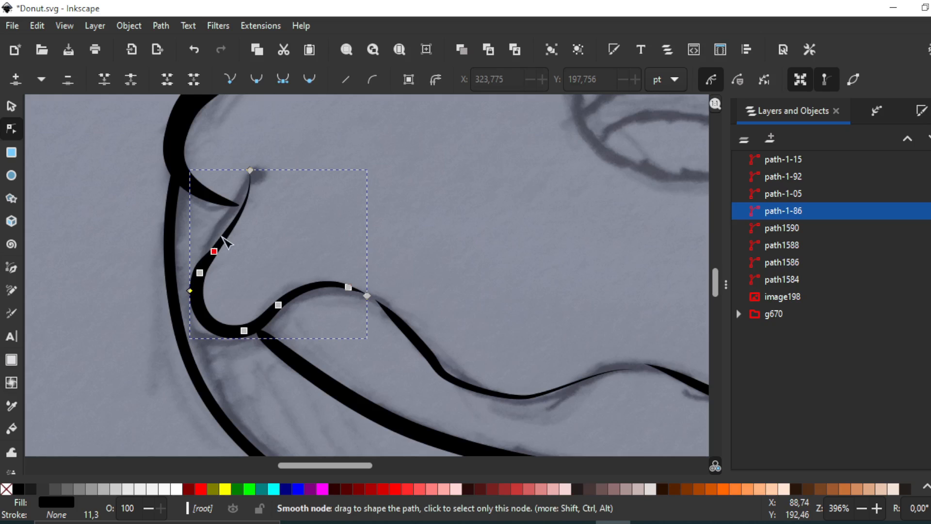
# Step: Smooth the leftmost icing stroke between its upper tip and the drip by deleting the surplus node there
pyautogui.moveTo(223, 237); pyautogui.dragTo(226, 231)
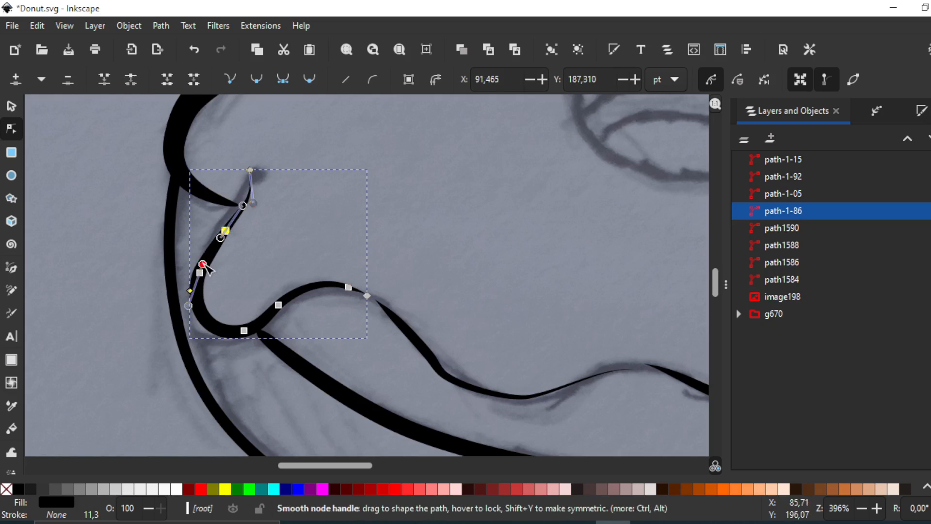
pyautogui.moveTo(203, 265); pyautogui.dragTo(209, 249)
pyautogui.click(238, 259)
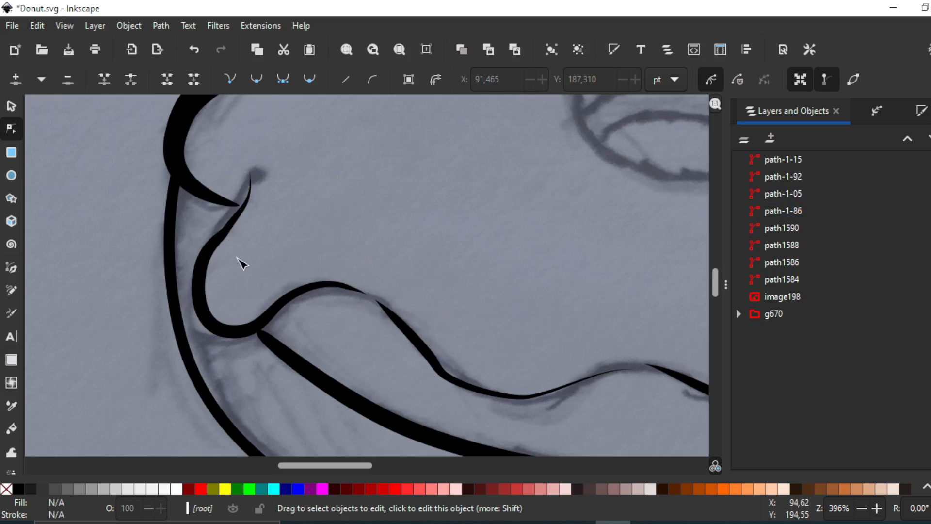
pyautogui.click(225, 236)
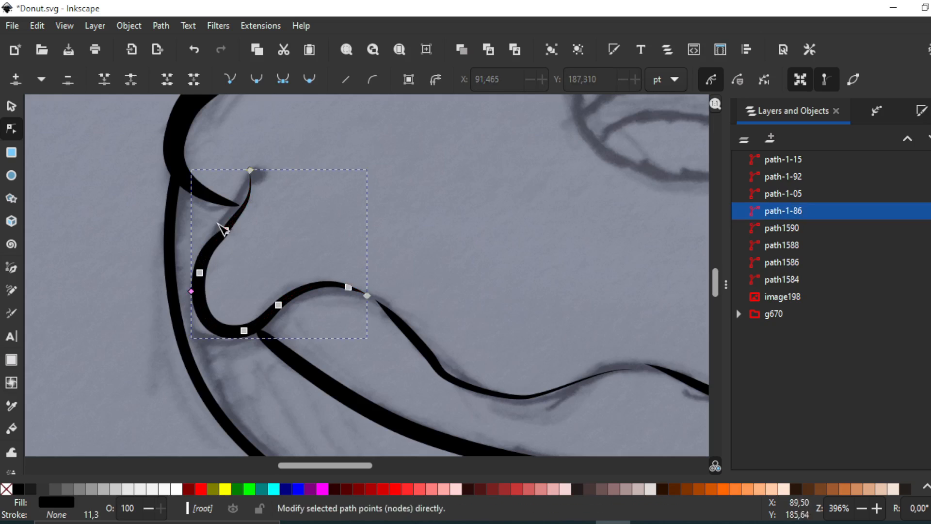
pyautogui.press('Delete')
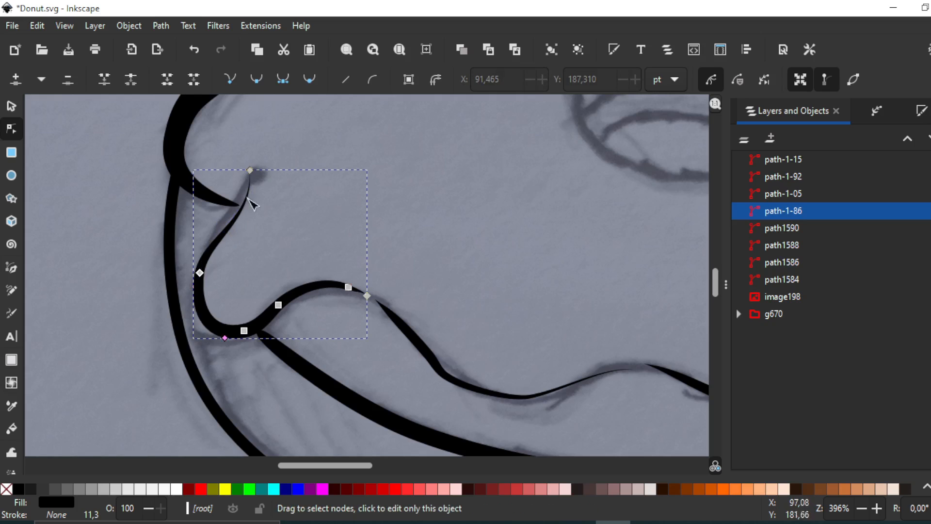
# Step: Adjust the leftmost icing stroke's upper end to pass through the crease tip, and slide its width point right past the drip to thicken it
pyautogui.moveTo(249, 174); pyautogui.dragTo(245, 180)
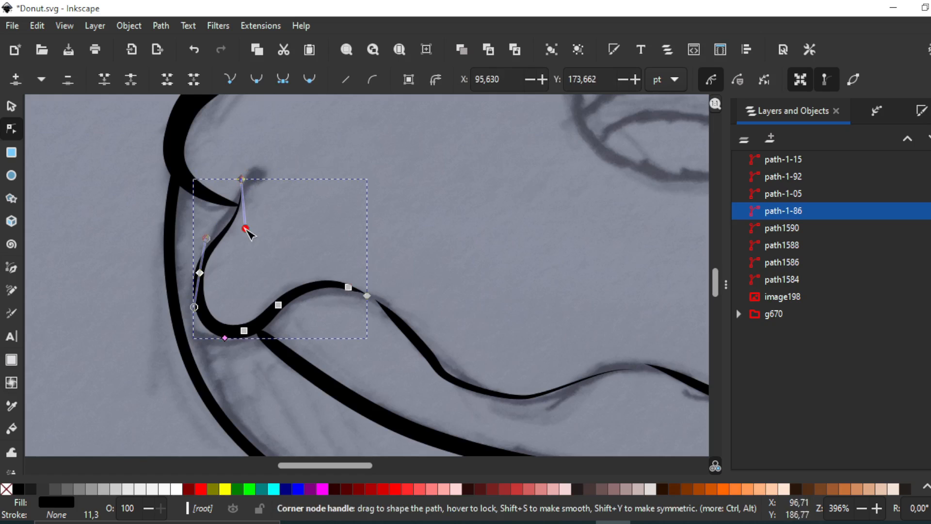
pyautogui.moveTo(246, 228); pyautogui.dragTo(241, 222)
pyautogui.click(130, 318)
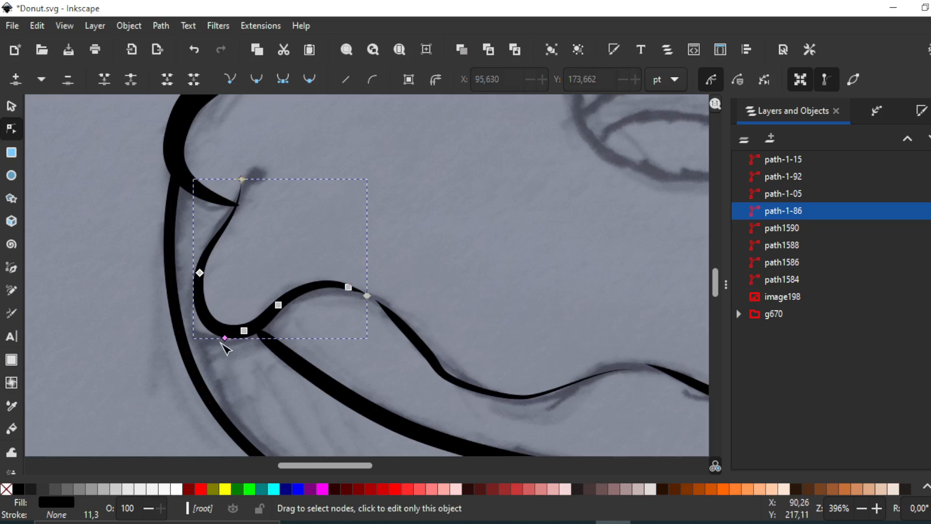
pyautogui.moveTo(226, 339); pyautogui.dragTo(271, 330)
pyautogui.click(148, 363)
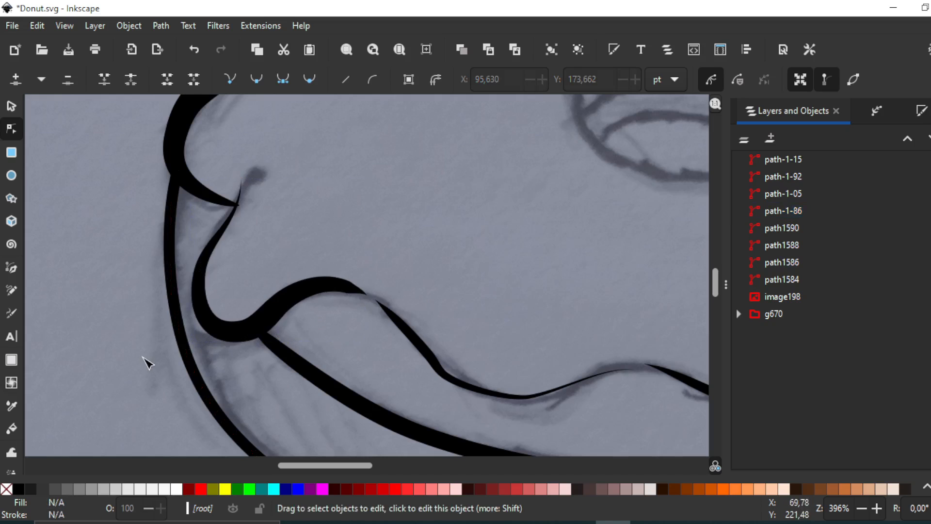
# Step: Delete the second icing stroke's upper surplus node and make its two remaining middle nodes auto-smooth
pyautogui.scroll(-2, 141, 352)
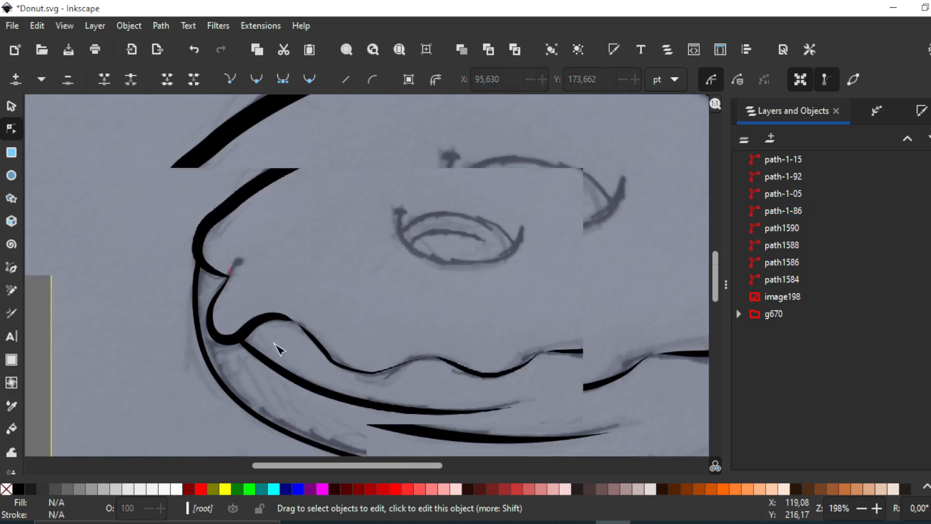
pyautogui.click(315, 357)
pyautogui.scroll(2, 329, 368)
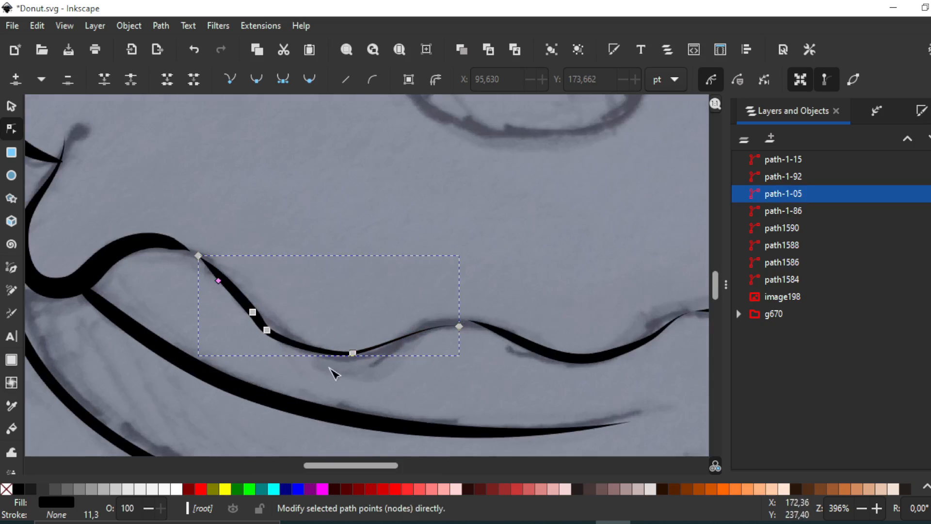
pyautogui.click(253, 312)
pyautogui.press('Delete')
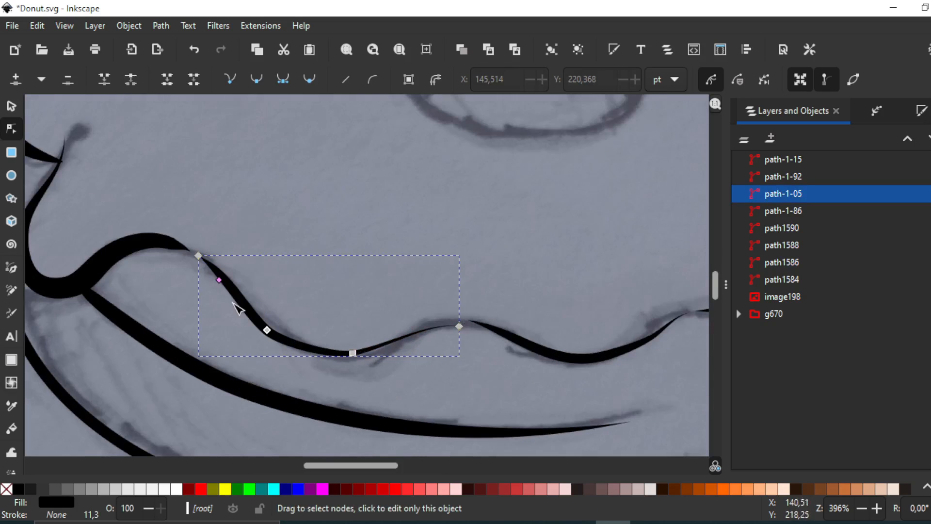
pyautogui.click(267, 329)
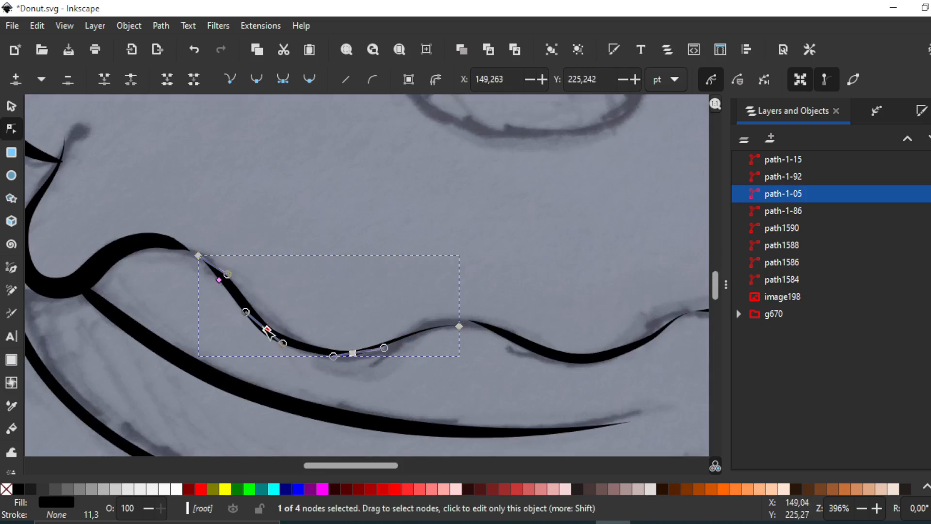
pyautogui.moveTo(211, 290); pyautogui.dragTo(418, 390)
pyautogui.click(311, 78)
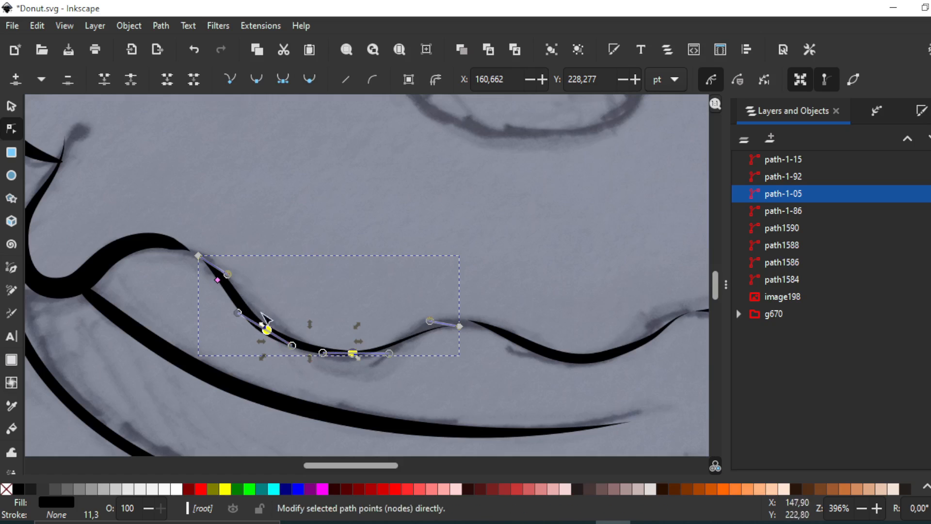
# Step: Turn off No jumping handles for the second icing stroke and move its width point down to the trough, thickening it
pyautogui.moveTo(218, 280)
pyautogui.mouseDown()
pyautogui.moveTo(189, 271)
pyautogui.moveTo(242, 308)
pyautogui.moveTo(216, 280)
pyautogui.mouseUp()
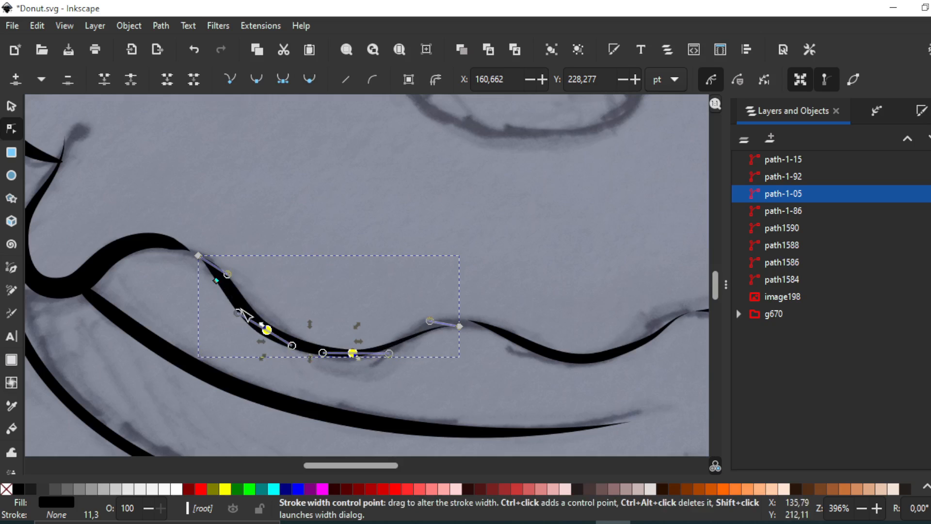
pyautogui.click(868, 111)
pyautogui.click(749, 232)
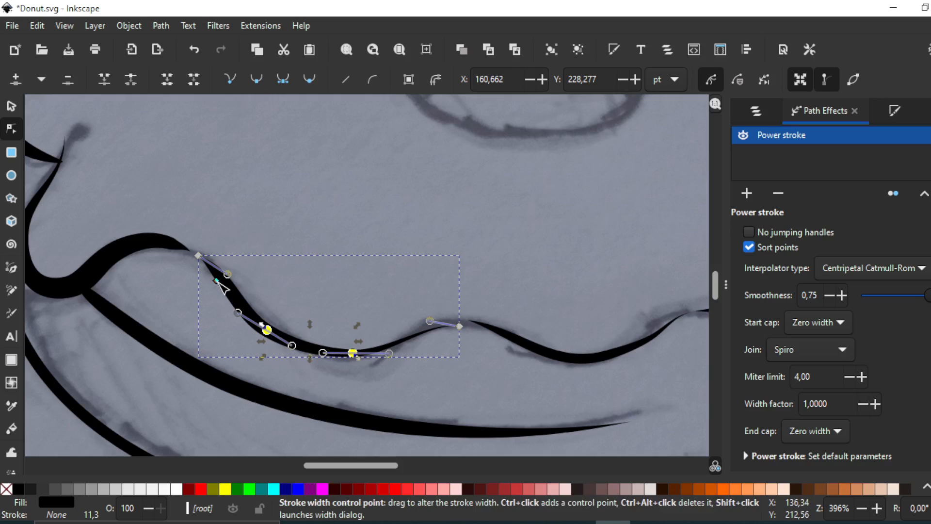
pyautogui.moveTo(216, 281)
pyautogui.mouseDown()
pyautogui.moveTo(213, 289)
pyautogui.moveTo(284, 337)
pyautogui.moveTo(376, 369)
pyautogui.mouseUp()
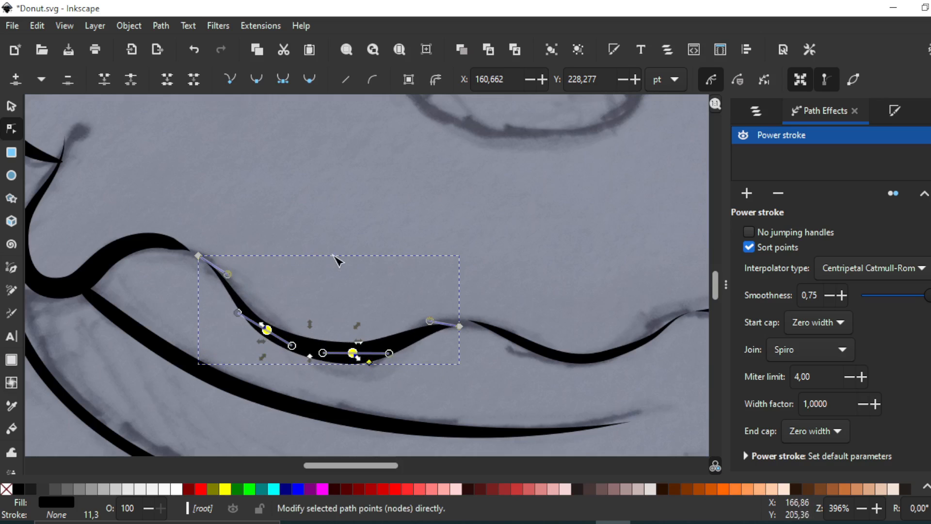
pyautogui.click(257, 268)
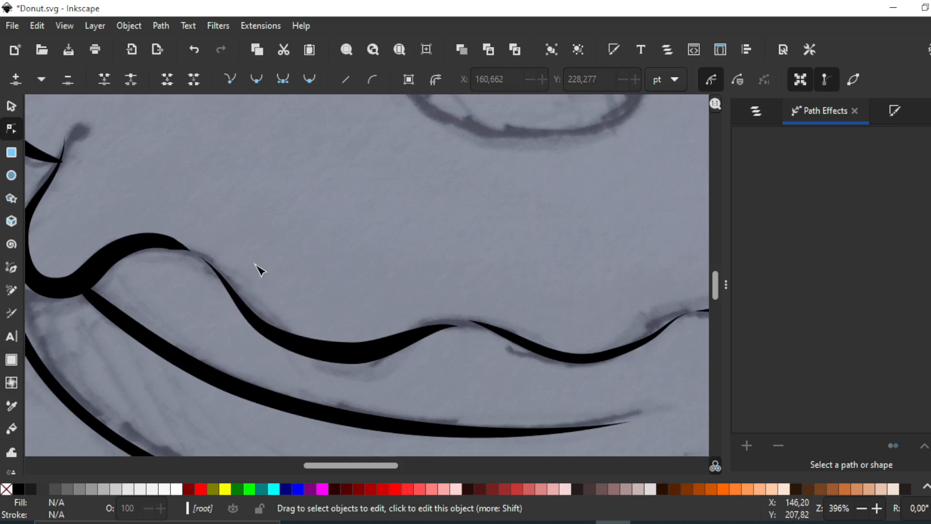
# Step: Delete the node next to the leftmost icing stroke's right end to slim the first bump, and deselect the path
pyautogui.scroll(-1, 185, 298)
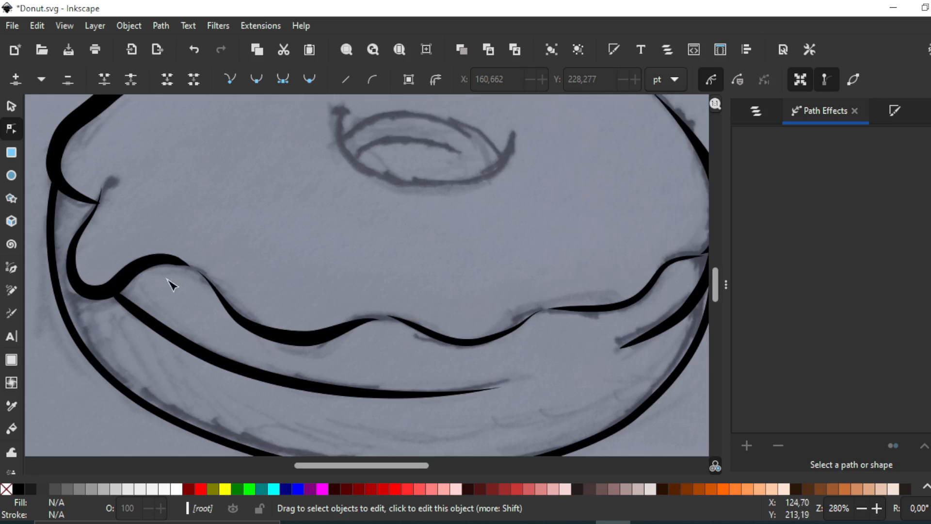
pyautogui.click(144, 274)
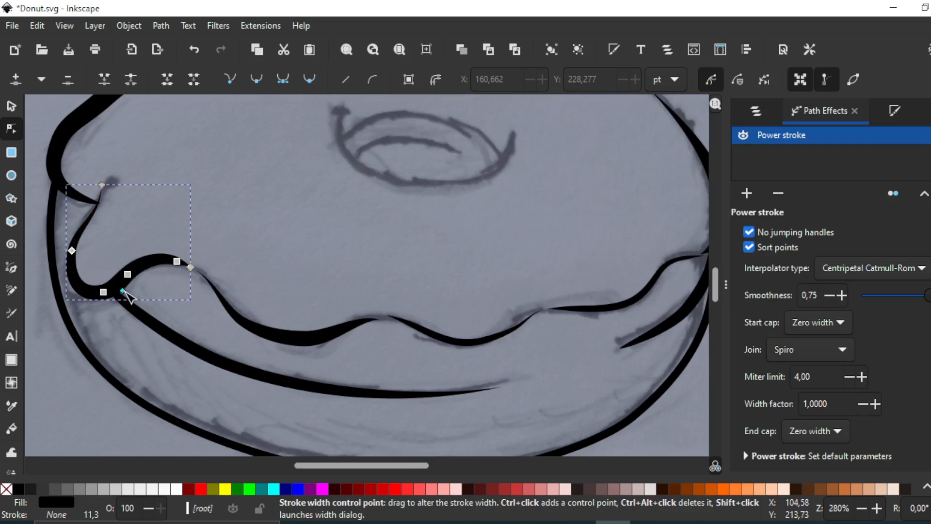
pyautogui.moveTo(168, 252); pyautogui.dragTo(184, 275)
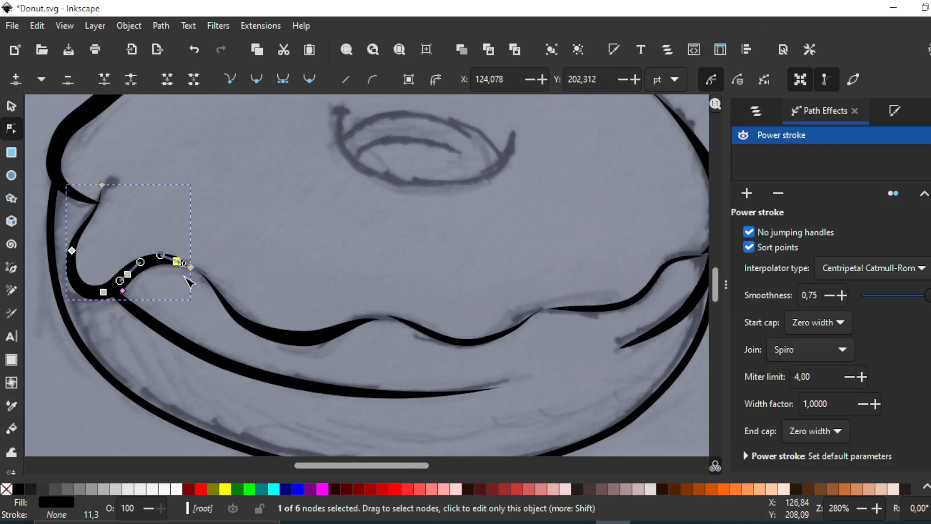
pyautogui.press('Delete')
pyautogui.click(320, 279)
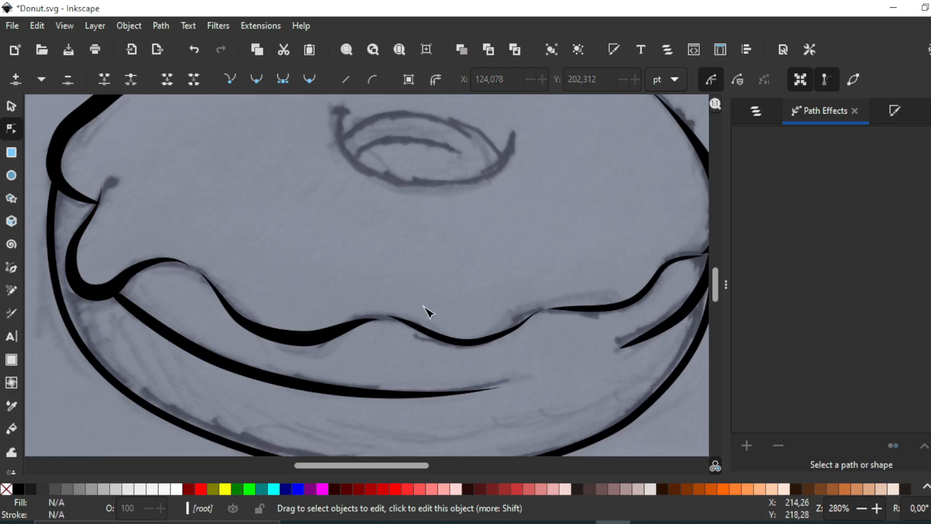
# Step: Thicken the third icing stroke, turn off No jumping handles, and slide its width point to the bottom of the trough
pyautogui.click(480, 342)
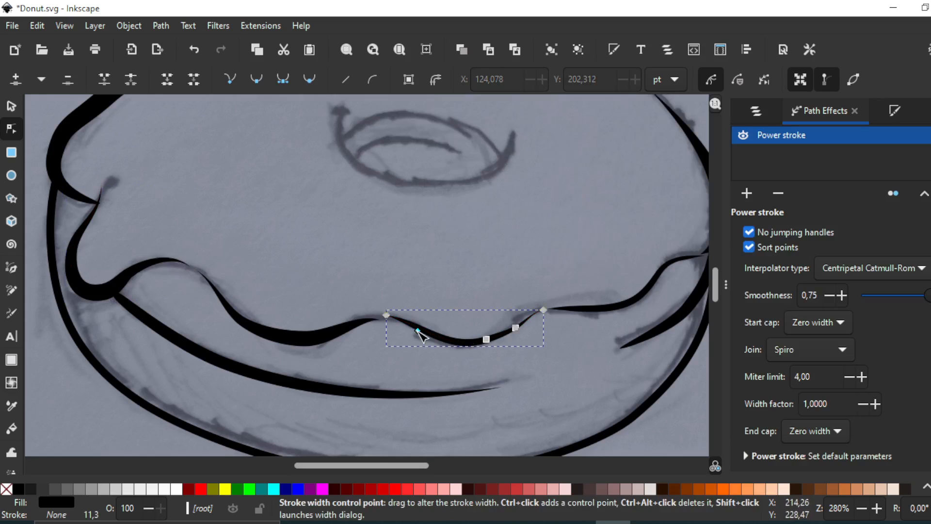
pyautogui.moveTo(458, 352); pyautogui.dragTo(455, 351)
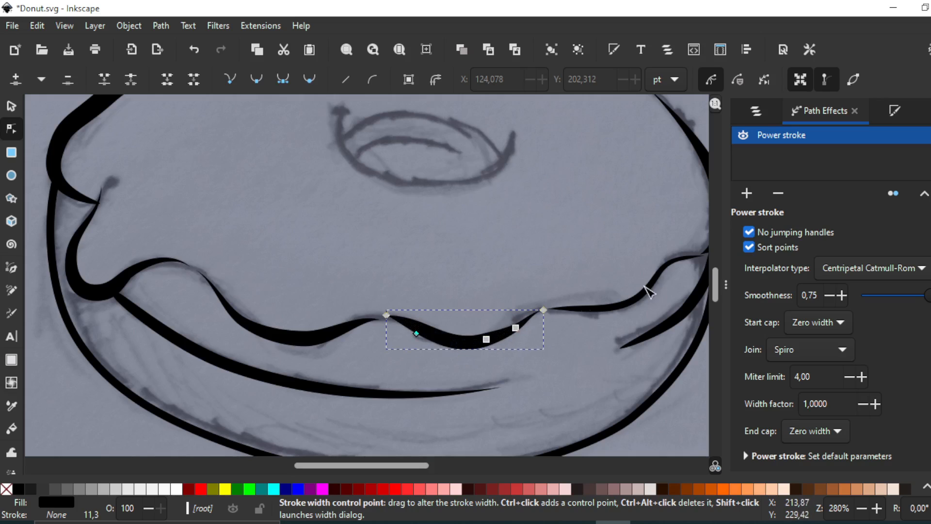
pyautogui.click(749, 232)
pyautogui.moveTo(419, 337)
pyautogui.mouseDown()
pyautogui.moveTo(473, 341)
pyautogui.moveTo(478, 351)
pyautogui.mouseUp()
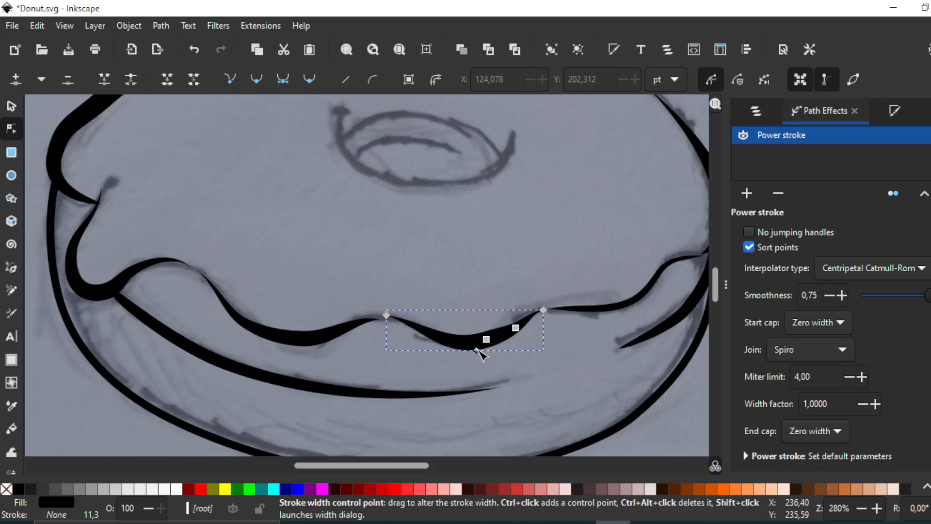
pyautogui.hscroll(5, 499, 349)
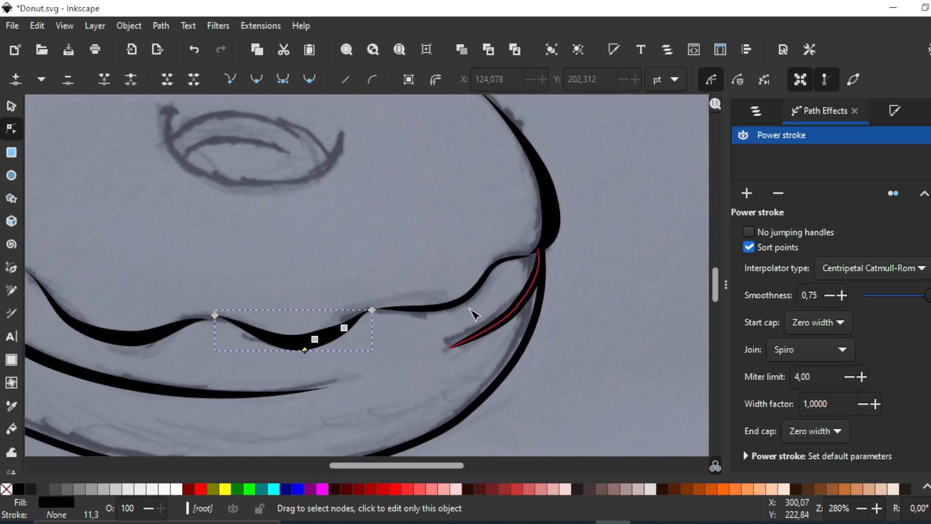
# Step: Turn off No jumping handles for the rightmost icing stroke, move its width point to the upper slope, and add a second one in the trough
pyautogui.click(451, 304)
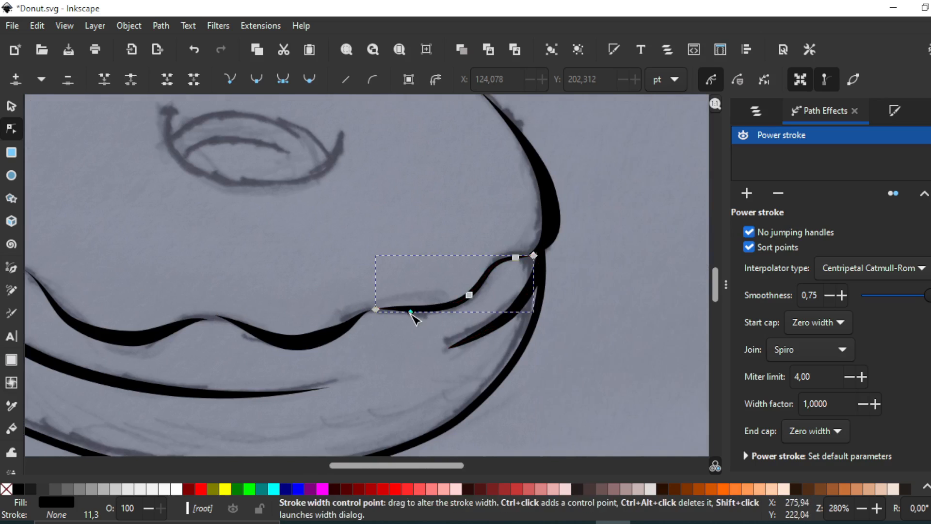
pyautogui.moveTo(458, 316); pyautogui.dragTo(458, 324)
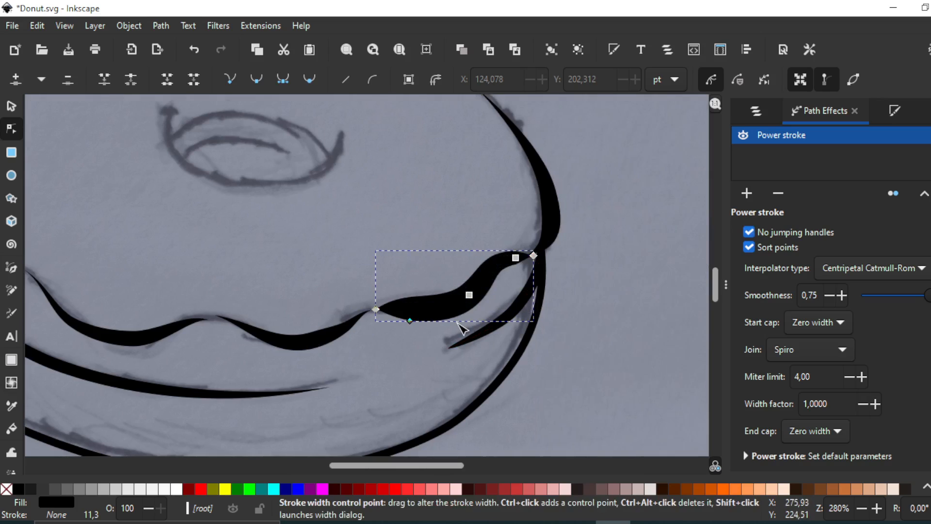
pyautogui.click(748, 234)
pyautogui.moveTo(410, 321)
pyautogui.mouseDown()
pyautogui.moveTo(488, 308)
pyautogui.moveTo(476, 290)
pyautogui.moveTo(495, 286)
pyautogui.mouseUp()
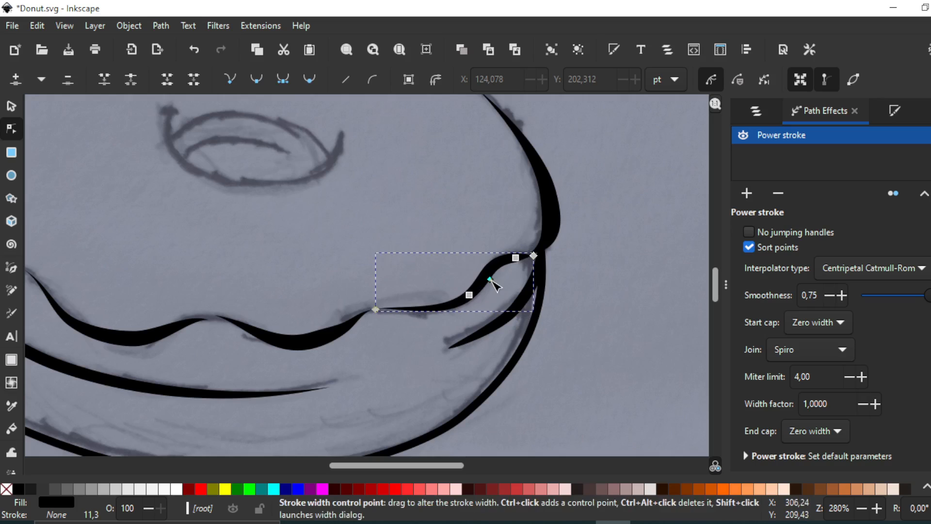
pyautogui.keyDown('ctrl'); pyautogui.click(491, 280); pyautogui.keyUp('ctrl')
pyautogui.moveTo(491, 280)
pyautogui.mouseDown()
pyautogui.moveTo(411, 307)
pyautogui.moveTo(420, 307)
pyautogui.mouseUp()
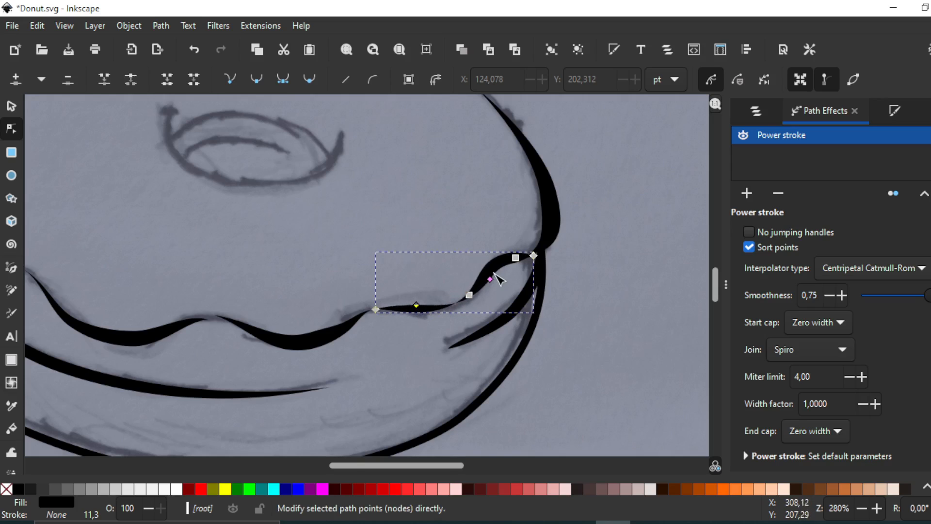
# Step: Delete the node beside the rightmost icing stroke's right end and place its upper width point on the underside of the slope
pyautogui.scroll(1, 497, 279)
pyautogui.moveTo(524, 251); pyautogui.dragTo(515, 254)
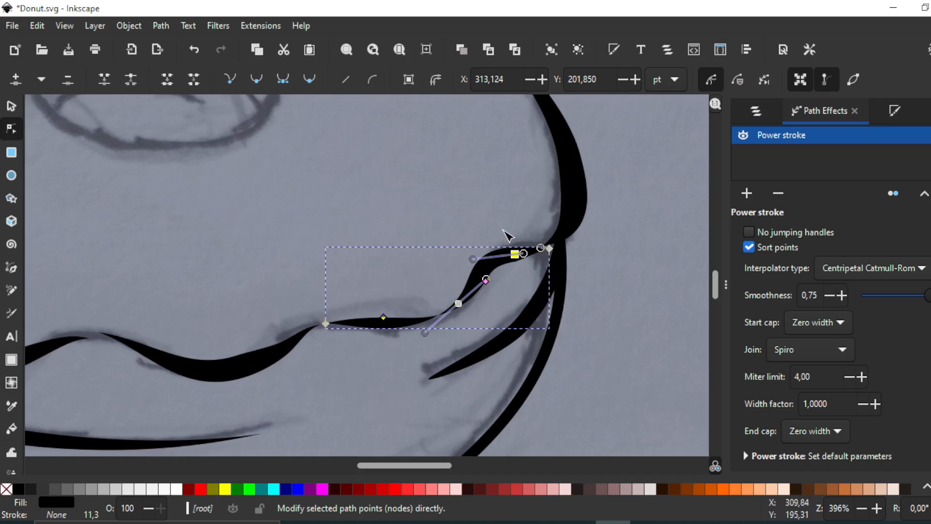
pyautogui.click(536, 265)
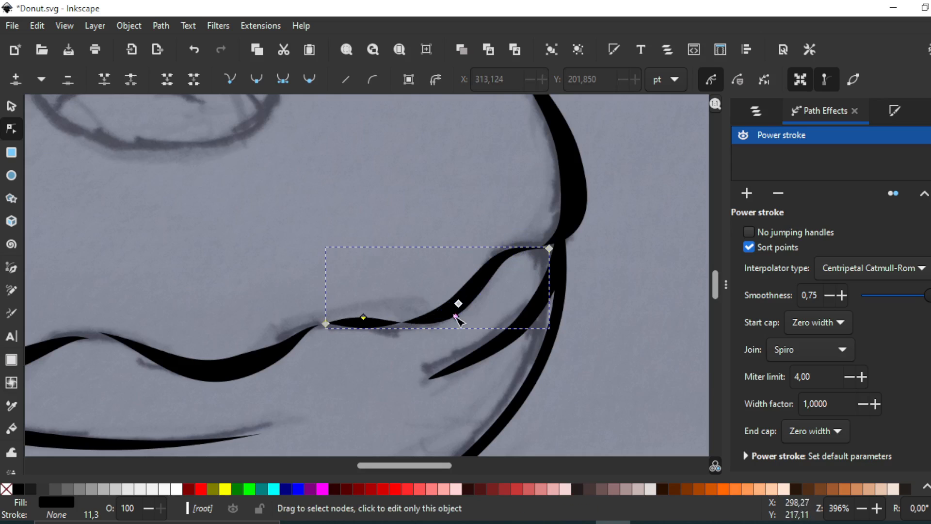
pyautogui.moveTo(456, 317)
pyautogui.mouseDown()
pyautogui.moveTo(494, 291)
pyautogui.moveTo(489, 276)
pyautogui.moveTo(494, 284)
pyautogui.mouseUp()
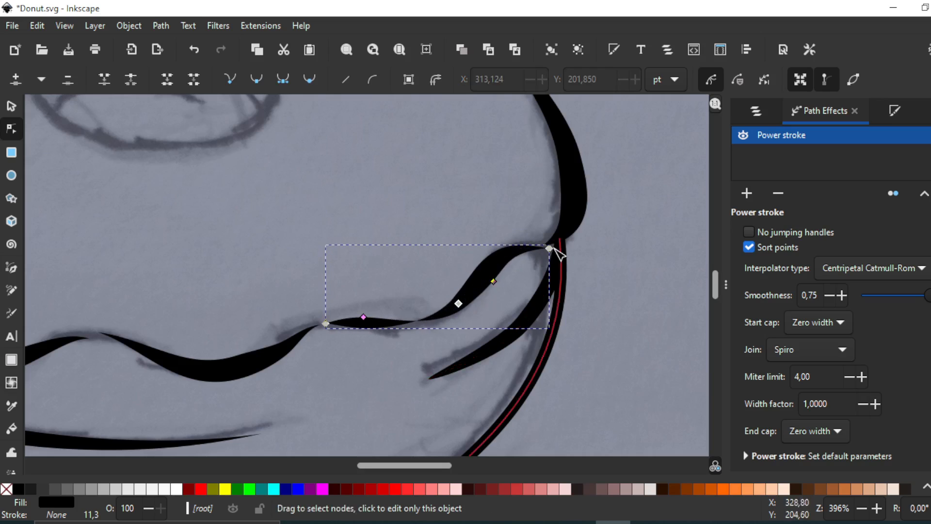
pyautogui.click(629, 292)
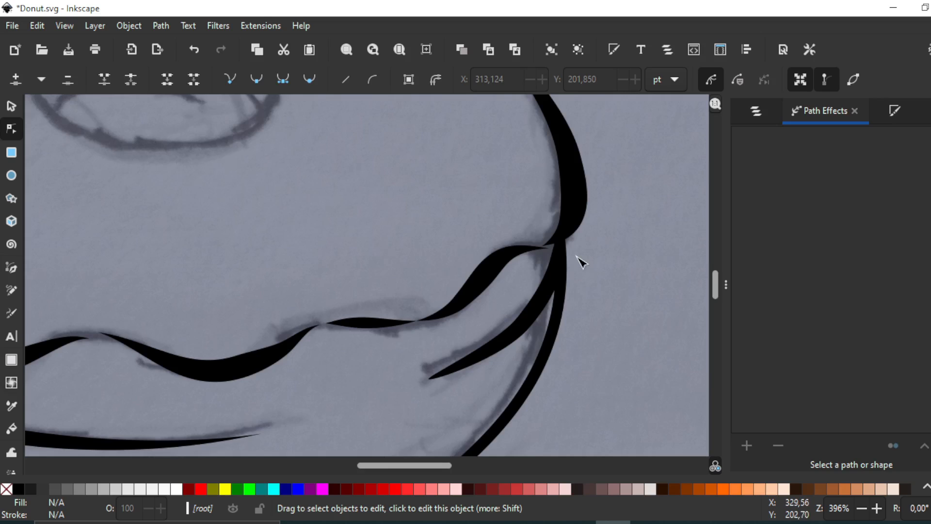
# Step: Move the rightmost icing stroke's right end node, shorten its handle, and slide the slope's width point slightly down the line
pyautogui.scroll(2, 582, 261)
pyautogui.click(501, 247)
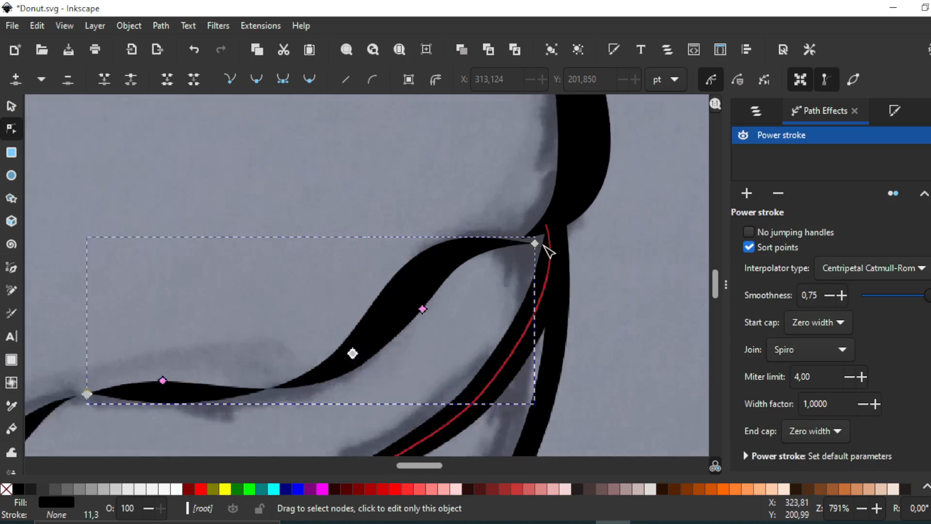
pyautogui.scroll(1, 543, 244)
pyautogui.moveTo(528, 241); pyautogui.dragTo(506, 236)
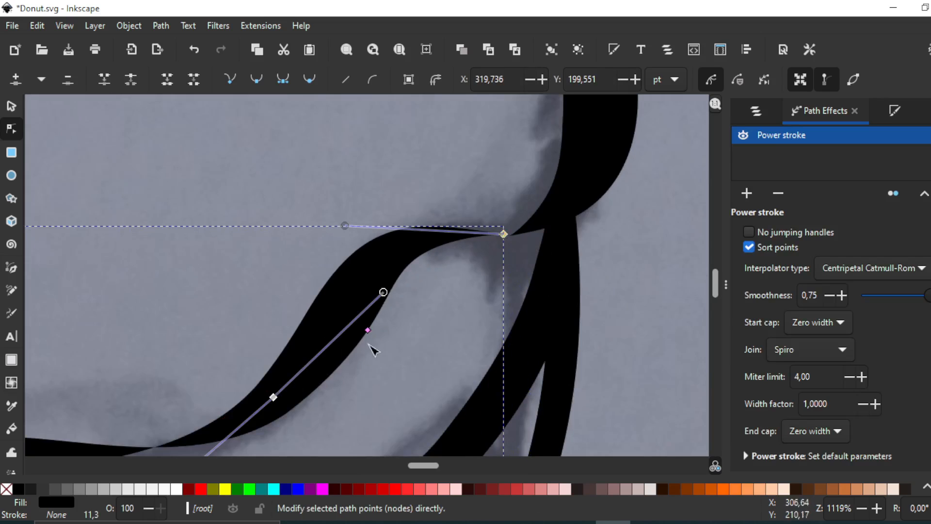
pyautogui.scroll(-2, 421, 329)
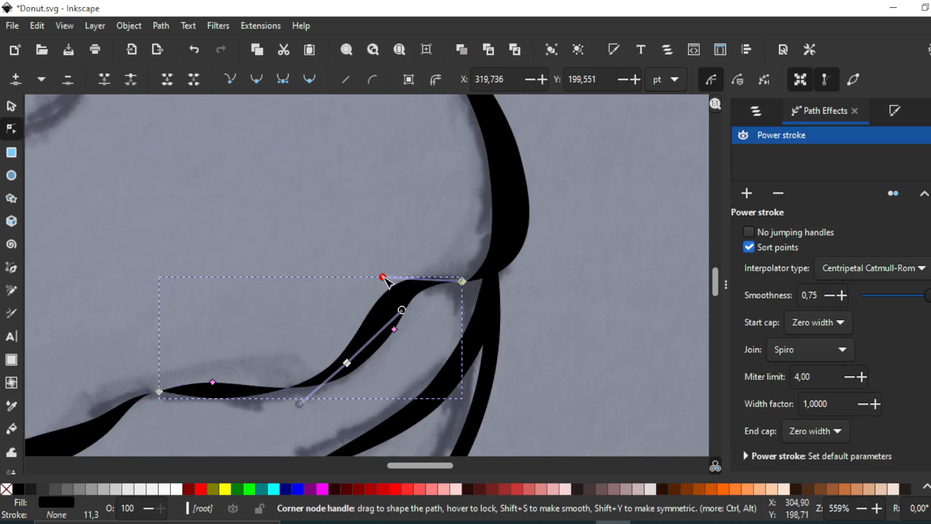
pyautogui.moveTo(384, 278); pyautogui.dragTo(426, 277)
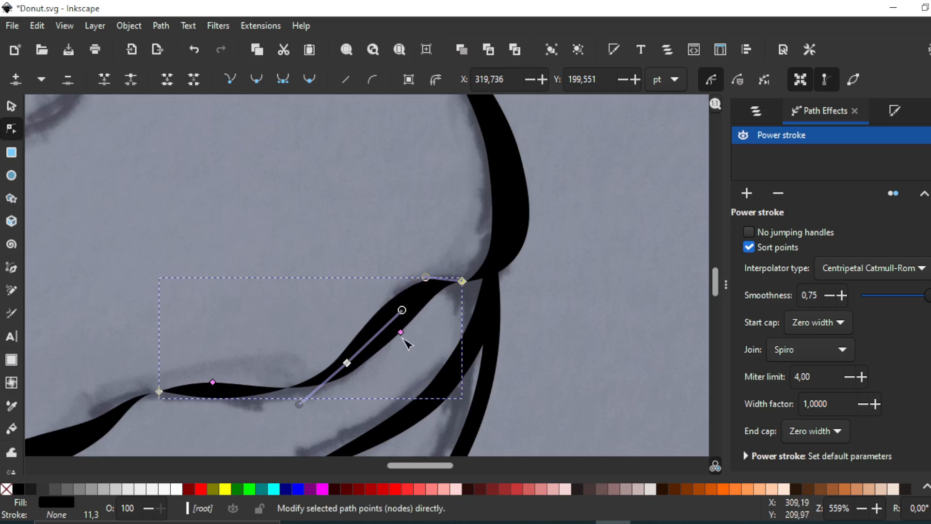
pyautogui.moveTo(398, 330)
pyautogui.mouseDown()
pyautogui.moveTo(390, 323)
pyautogui.moveTo(381, 338)
pyautogui.moveTo(391, 342)
pyautogui.mouseUp()
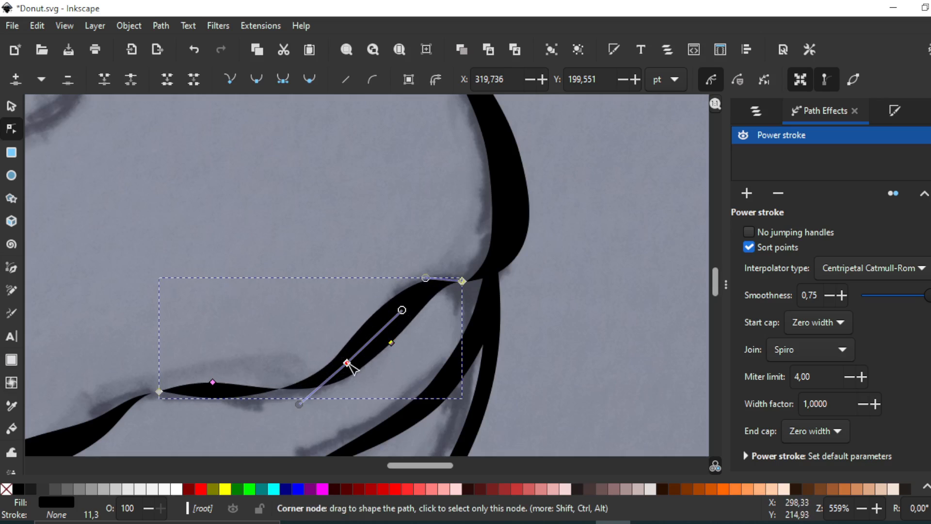
# Step: Shift the rightmost icing stroke's middle node slightly up, make it auto-smooth, and adjust its handles to follow the slope
pyautogui.moveTo(348, 363); pyautogui.dragTo(351, 357)
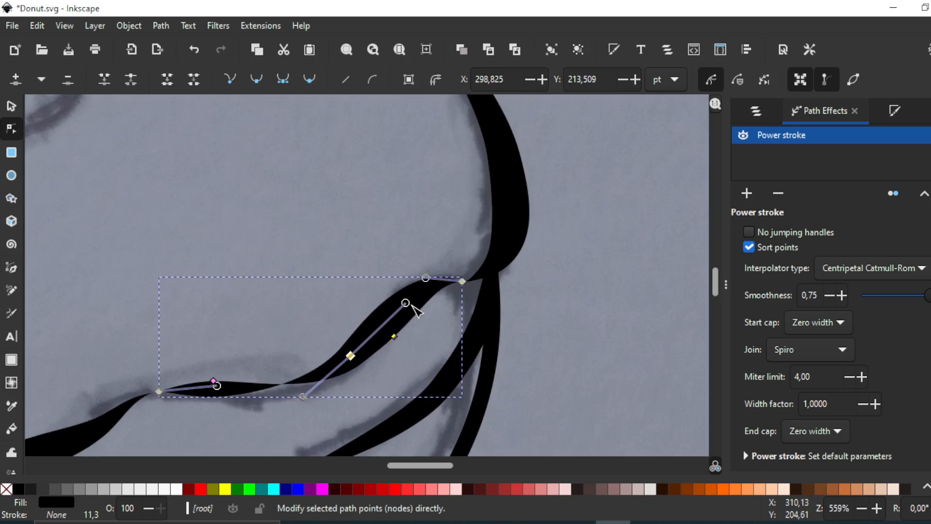
pyautogui.moveTo(407, 303)
pyautogui.mouseDown()
pyautogui.moveTo(381, 308)
pyautogui.moveTo(377, 323)
pyautogui.moveTo(384, 319)
pyautogui.mouseUp()
pyautogui.moveTo(313, 339); pyautogui.dragTo(402, 391)
pyautogui.click(310, 86)
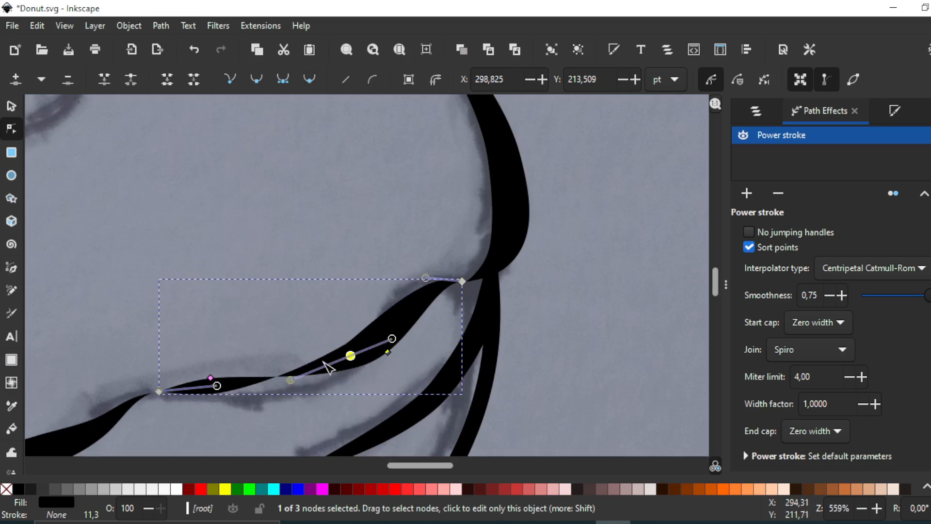
pyautogui.moveTo(292, 382); pyautogui.dragTo(289, 405)
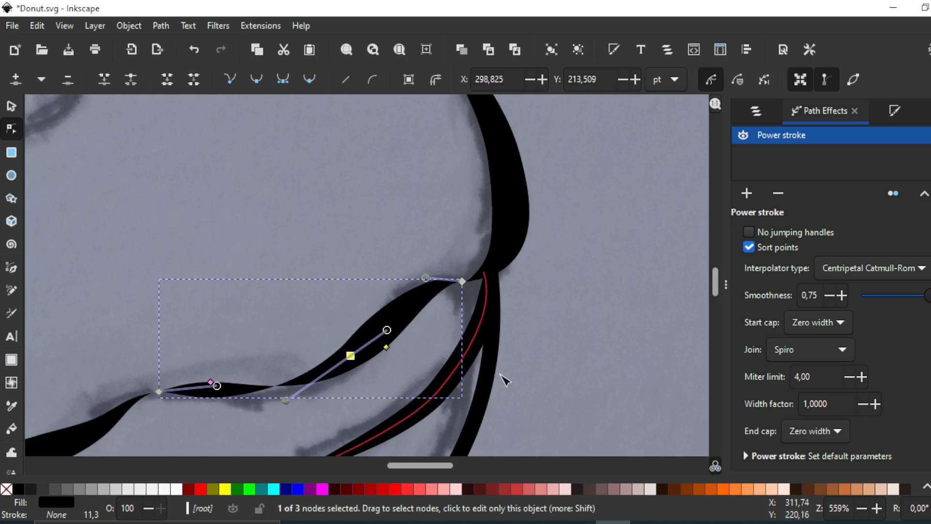
pyautogui.click(542, 384)
# Step: Move the rightmost icing stroke's left width point down to the underside of the shallow trough to remove the pinch
pyautogui.scroll(-3, 547, 388)
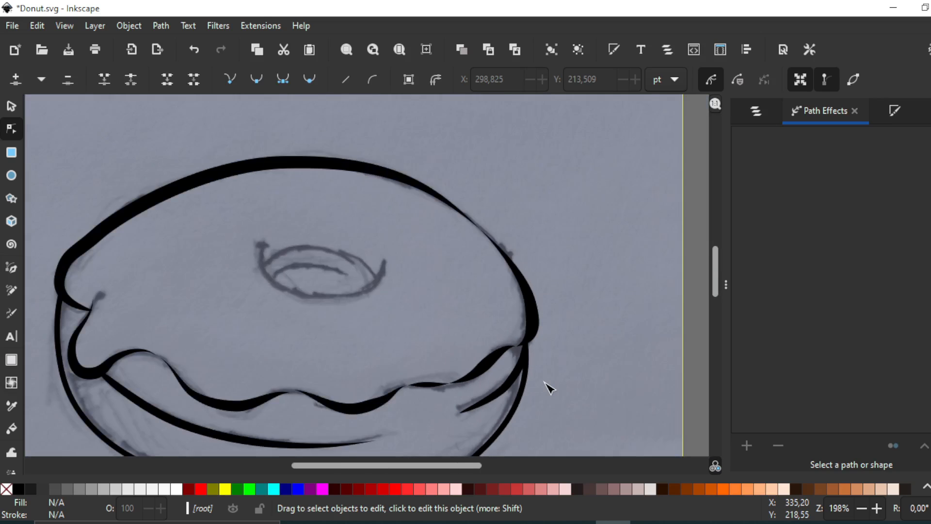
pyautogui.scroll(1, 519, 399)
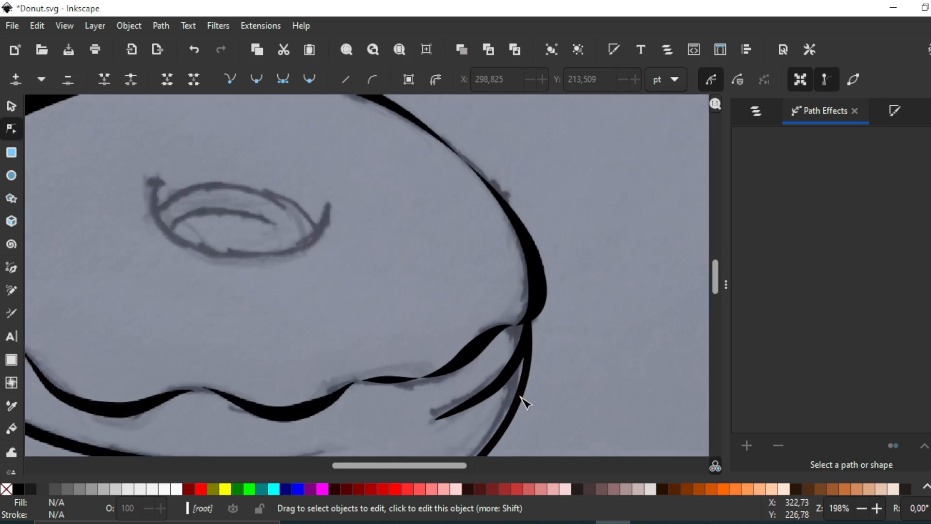
pyautogui.click(449, 376)
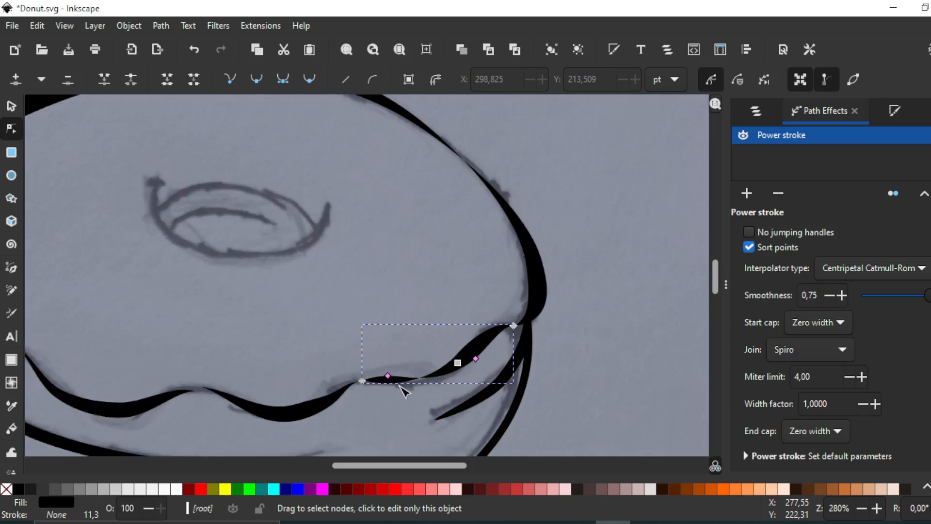
pyautogui.scroll(2, 401, 387)
pyautogui.moveTo(382, 371); pyautogui.dragTo(404, 380)
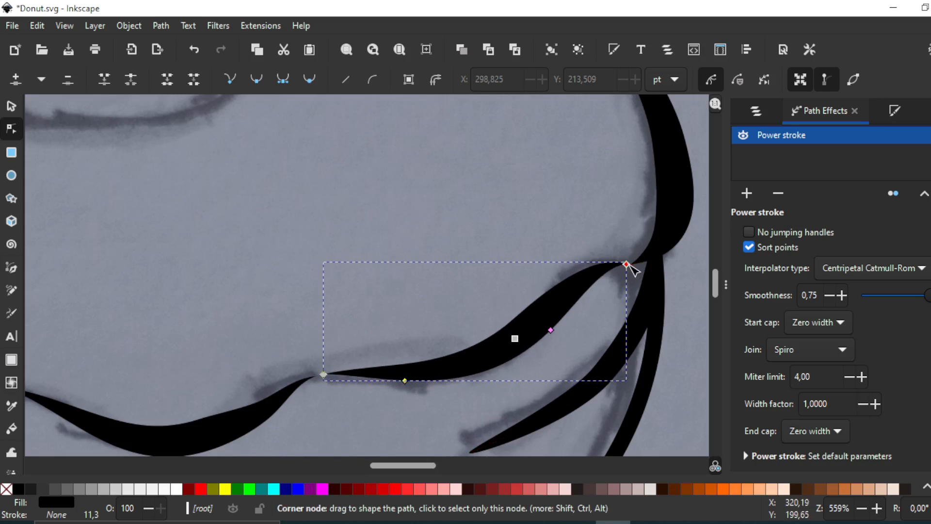
# Step: Nudge the rightmost icing stroke's right end node down, then lower its middle node and adjust the handle to deepen the trough
pyautogui.moveTo(630, 267)
pyautogui.mouseDown()
pyautogui.moveTo(629, 278)
pyautogui.moveTo(629, 270)
pyautogui.mouseUp()
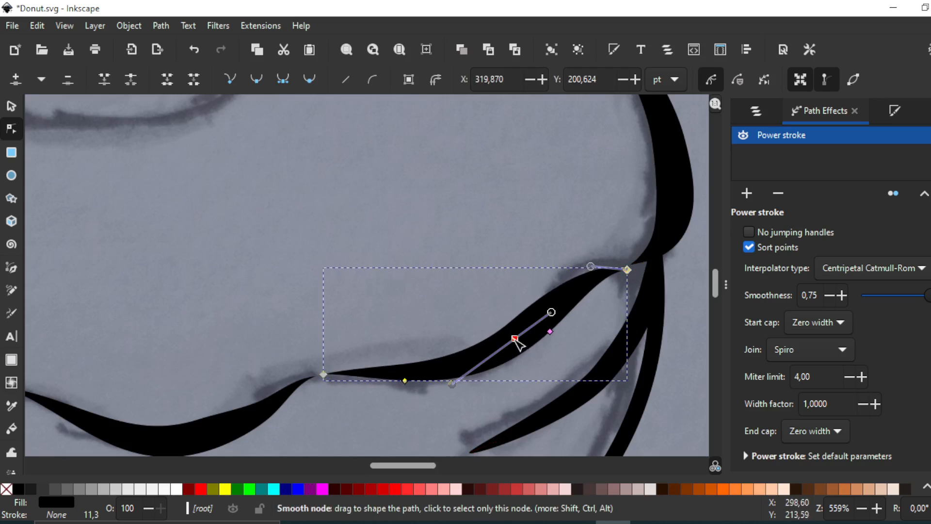
pyautogui.moveTo(503, 342); pyautogui.dragTo(486, 345)
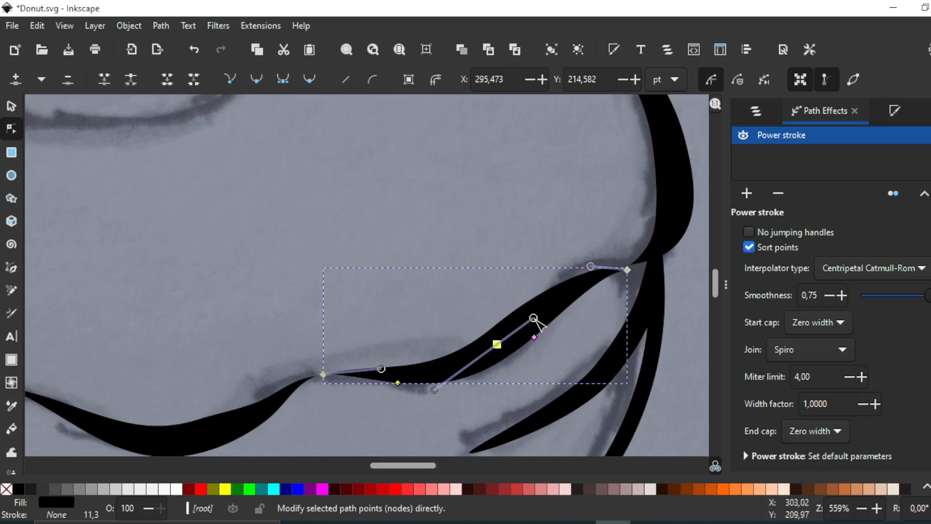
pyautogui.moveTo(540, 321); pyautogui.dragTo(561, 324)
pyautogui.moveTo(497, 344); pyautogui.dragTo(499, 361)
pyautogui.click(493, 283)
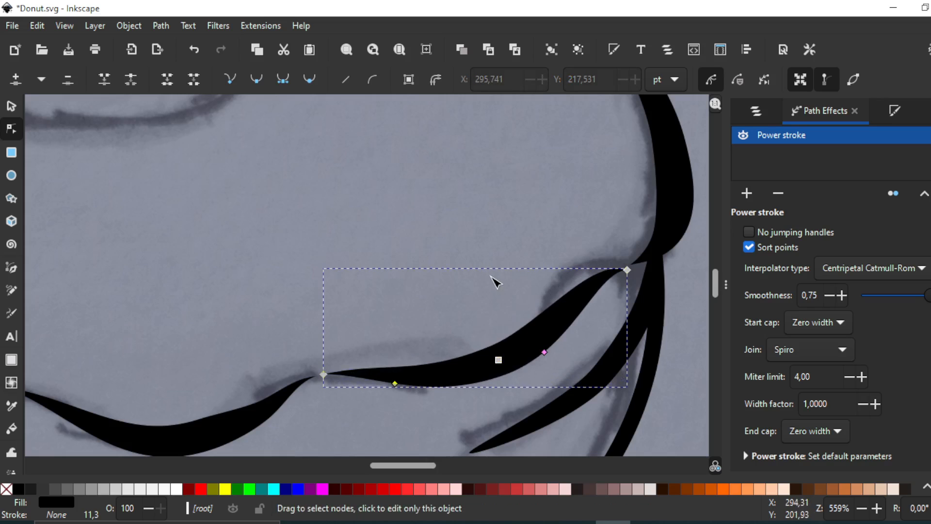
# Step: Deselect the icing stroke and hide the sketch image198 so only the line art is displayed
pyautogui.scroll(-2, 493, 277)
pyautogui.scroll(-1, 611, 293)
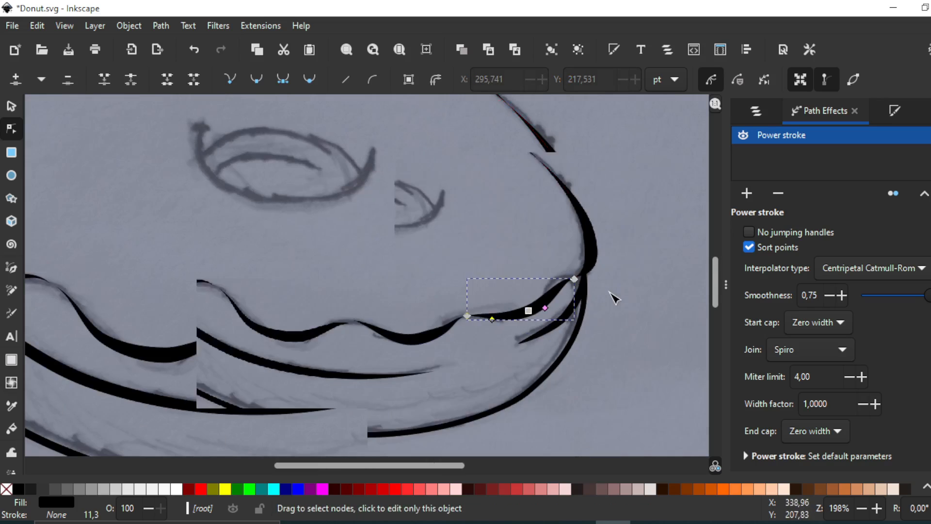
pyautogui.click(623, 315)
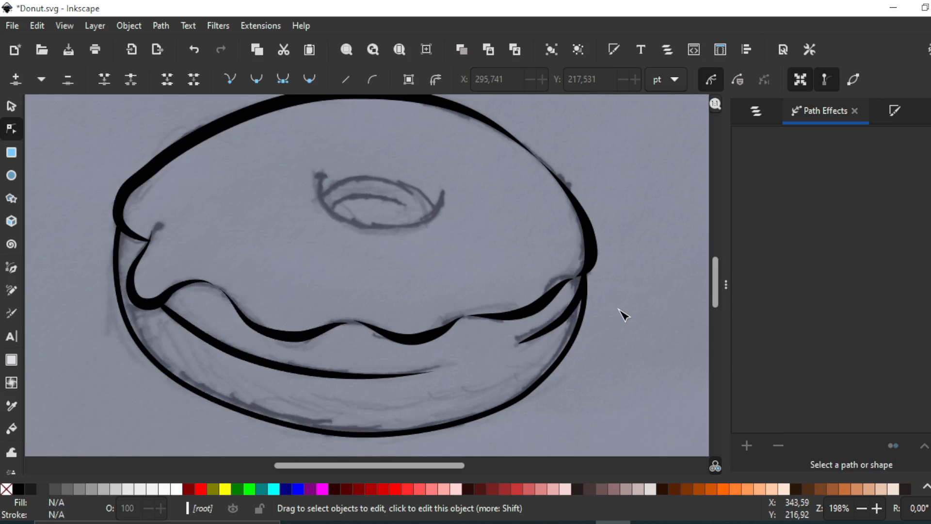
pyautogui.click(757, 108)
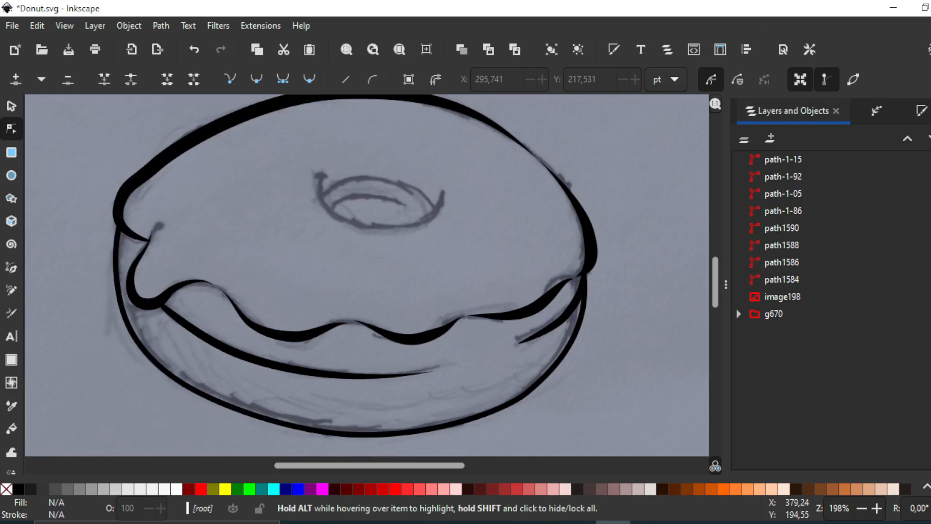
pyautogui.click(929, 296)
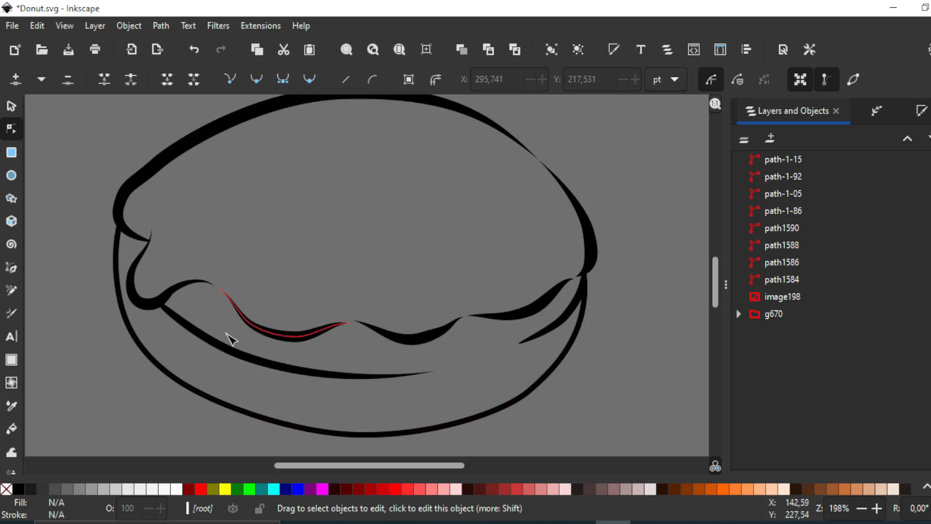
# Step: Widen the left start of the long inner contour line (path1588) where it joins the icing edge
pyautogui.click(223, 348)
pyautogui.scroll(2, 165, 323)
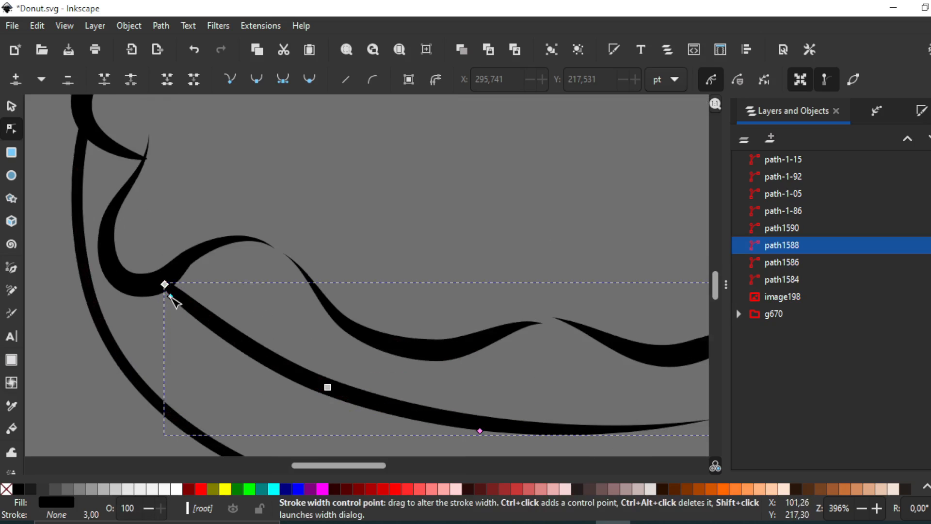
pyautogui.moveTo(151, 280); pyautogui.dragTo(153, 283)
pyautogui.click(144, 321)
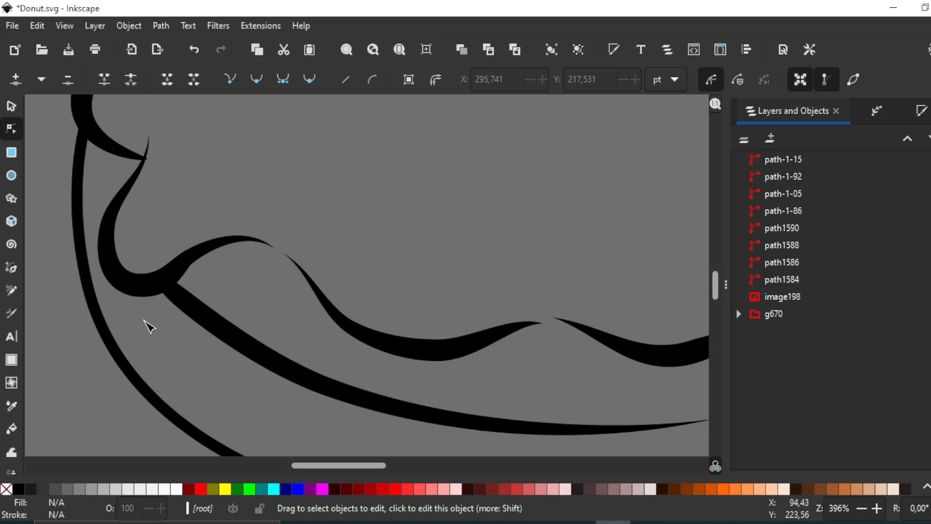
pyautogui.scroll(-2, 144, 321)
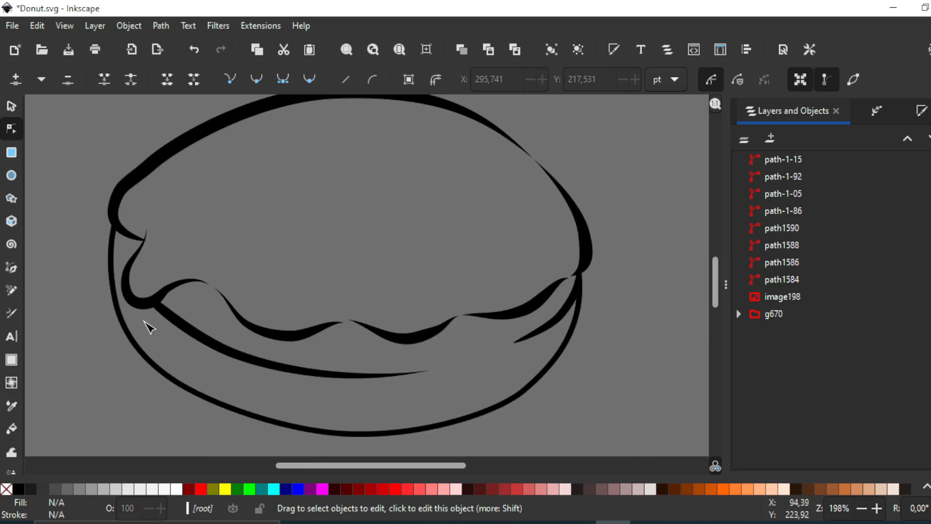
# Step: Slide the inner contour line's middle width point toward its left end and shift its middle node slightly down the curve
pyautogui.click(219, 347)
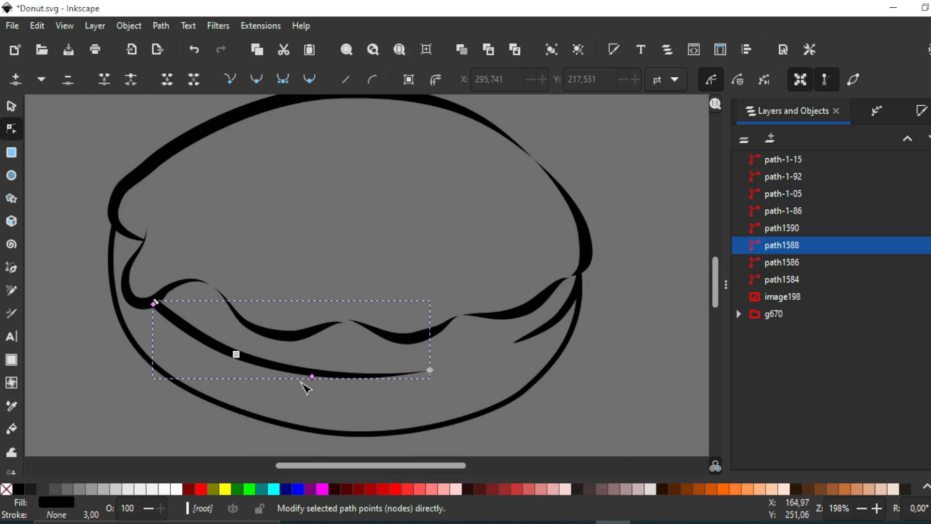
pyautogui.moveTo(314, 378)
pyautogui.mouseDown()
pyautogui.moveTo(227, 355)
pyautogui.moveTo(244, 363)
pyautogui.mouseUp()
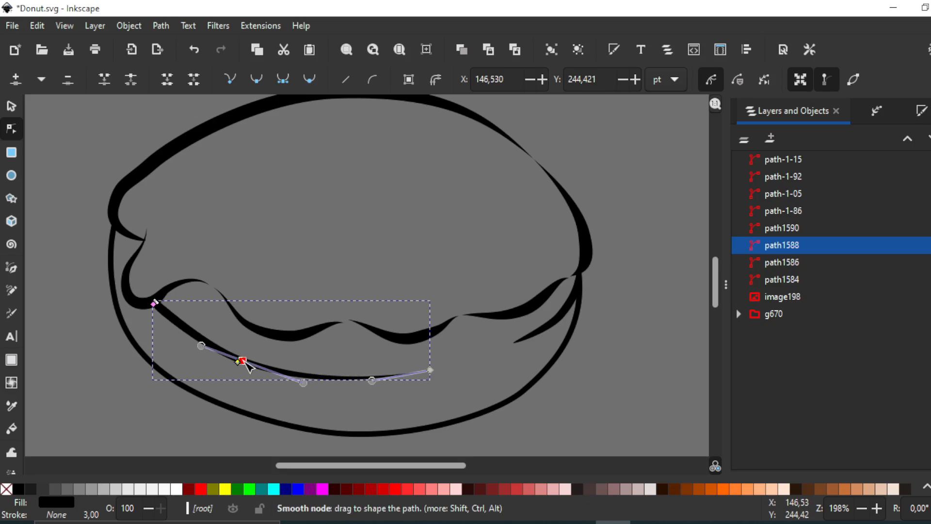
pyautogui.press('Escape')
pyautogui.click(492, 454)
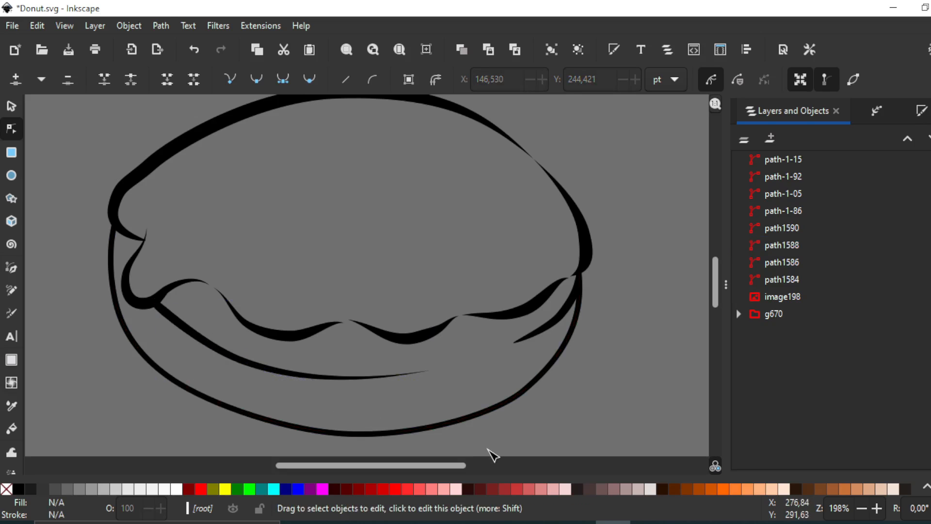
pyautogui.click(289, 376)
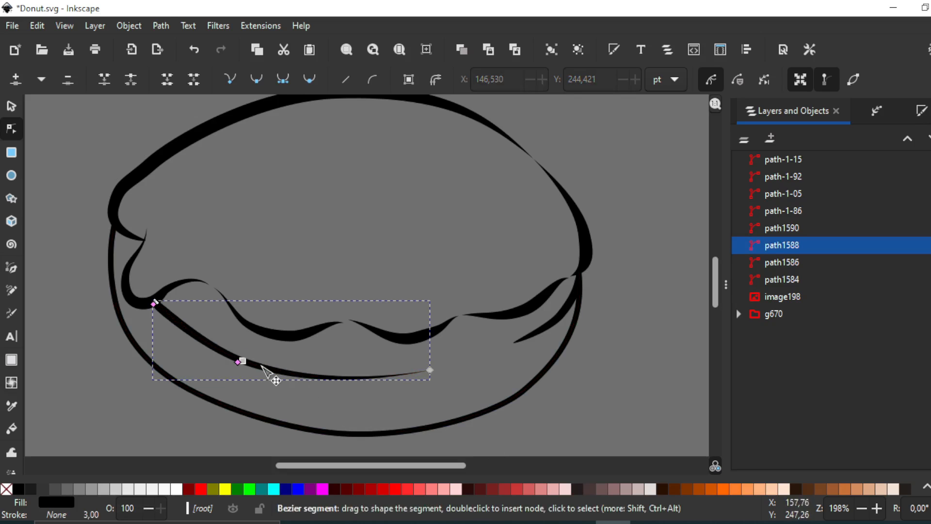
pyautogui.moveTo(239, 362); pyautogui.dragTo(198, 341)
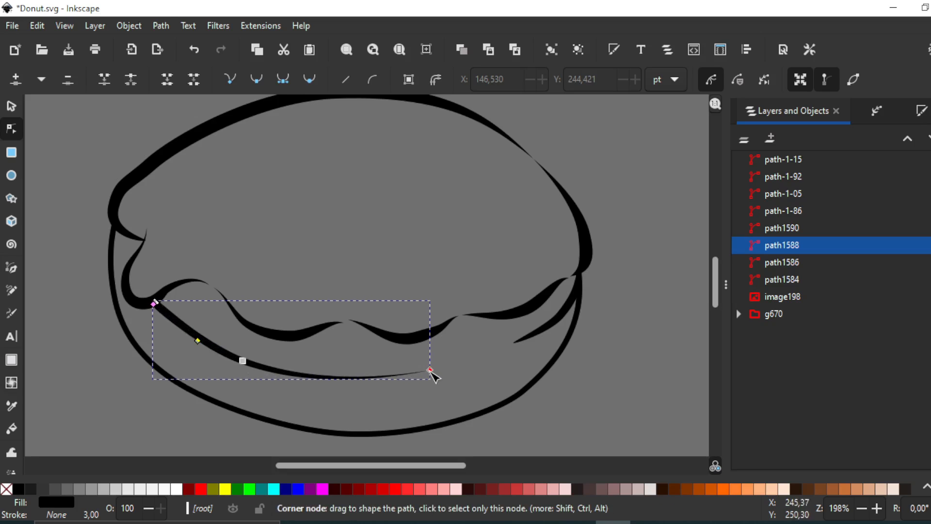
# Step: Slide the inner contour line's width point toward its right end, thickening the stroke, and lower its right end node slightly
pyautogui.moveTo(198, 341); pyautogui.dragTo(318, 383)
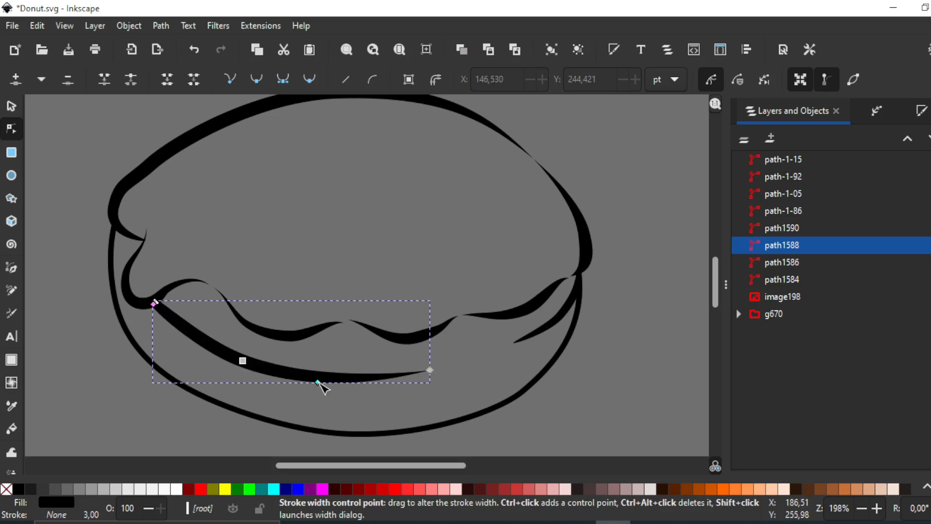
pyautogui.moveTo(430, 371); pyautogui.dragTo(427, 376)
pyautogui.press('Escape')
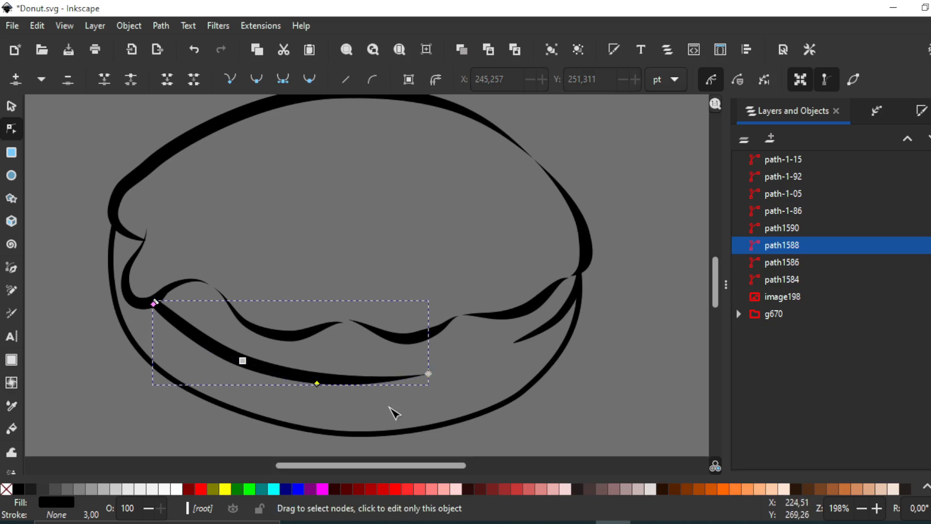
pyautogui.click(393, 411)
pyautogui.click(240, 364)
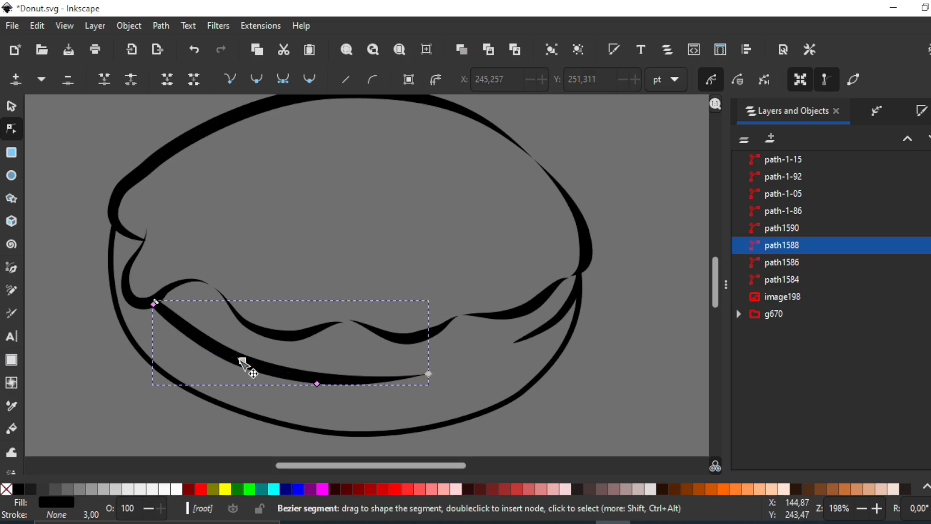
pyautogui.moveTo(241, 361); pyautogui.dragTo(188, 340)
pyautogui.hotkey('ctrl', 'z')
# Step: Move the inner contour line's left end node into the icing edge, reposition its width point near the middle node, and widen its start
pyautogui.scroll(2, 184, 348)
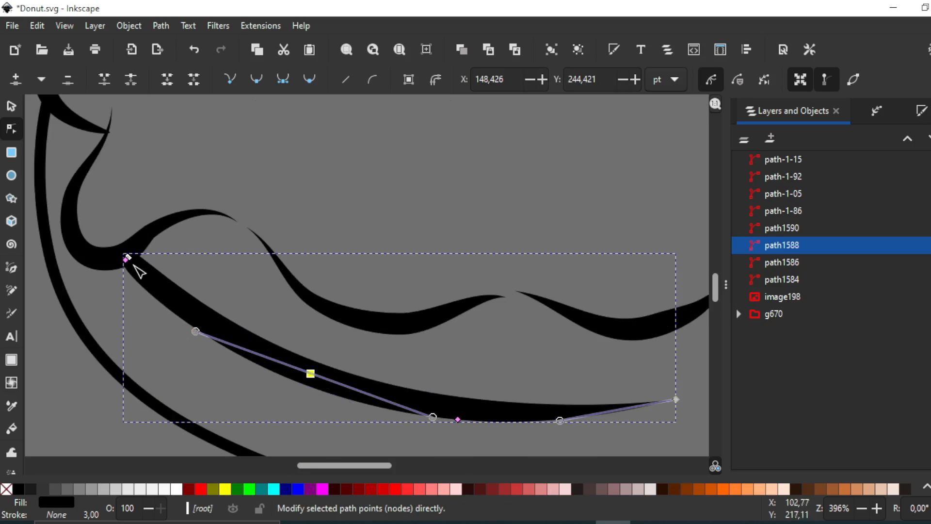
pyautogui.moveTo(125, 260)
pyautogui.mouseDown()
pyautogui.moveTo(134, 265)
pyautogui.moveTo(125, 260)
pyautogui.mouseUp()
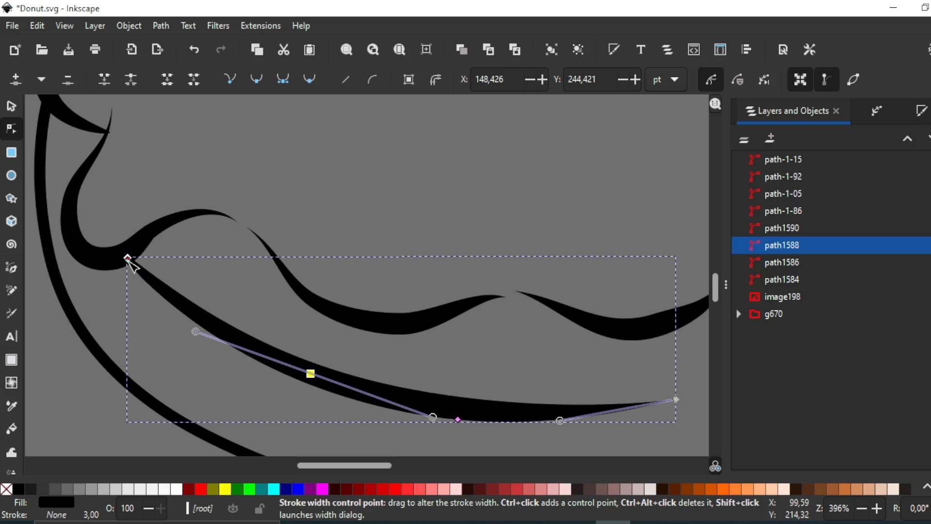
pyautogui.moveTo(128, 261); pyautogui.dragTo(124, 270)
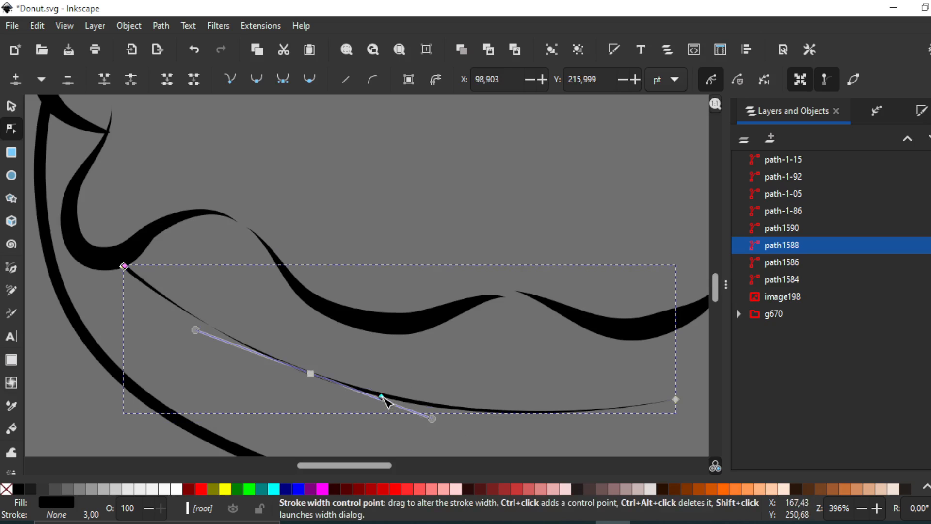
pyautogui.moveTo(381, 396)
pyautogui.mouseDown()
pyautogui.moveTo(387, 407)
pyautogui.moveTo(285, 377)
pyautogui.moveTo(324, 391)
pyautogui.mouseUp()
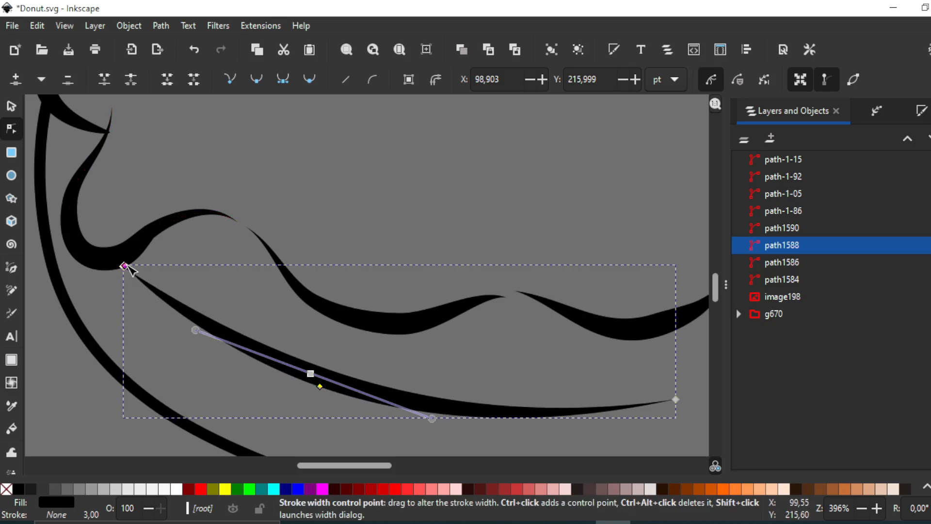
pyautogui.moveTo(125, 265); pyautogui.dragTo(119, 261)
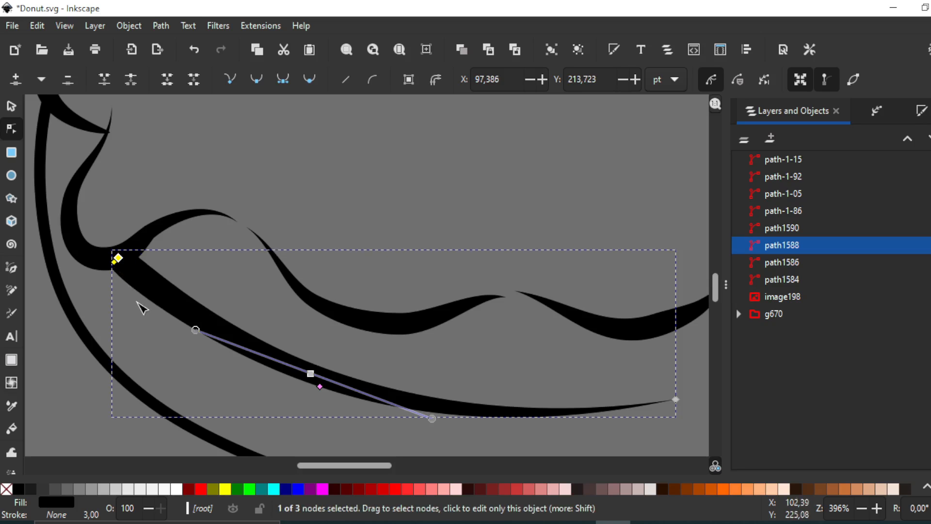
pyautogui.click(136, 318)
pyautogui.click(157, 332)
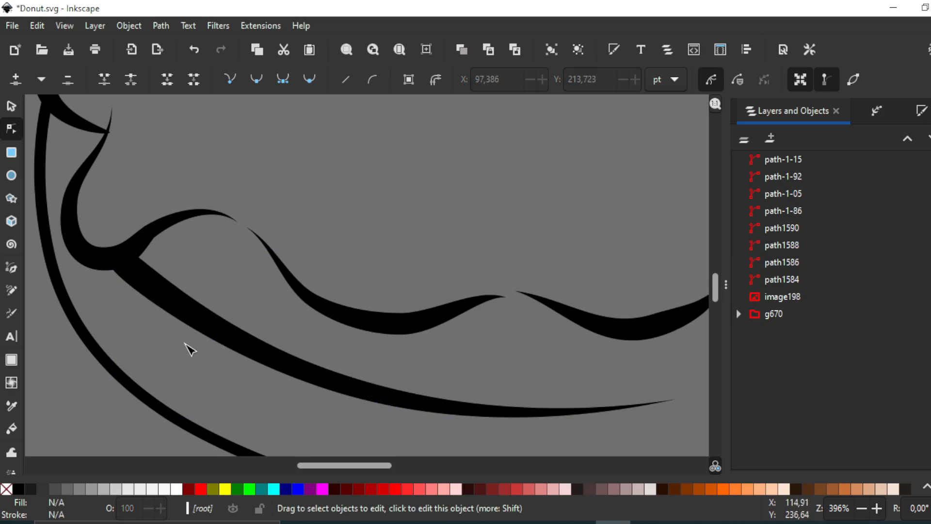
# Step: Show the sketch image again and trace the innermost arc of the donut hole with a freehand Pencil stroke above path-1-15
pyautogui.scroll(-1, 191, 348)
pyautogui.scroll(-1, 192, 348)
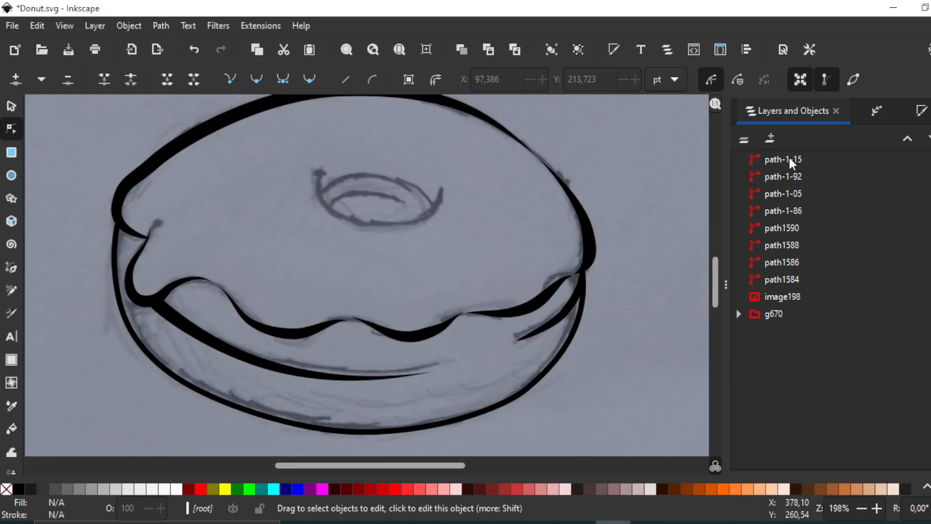
pyautogui.click(792, 159)
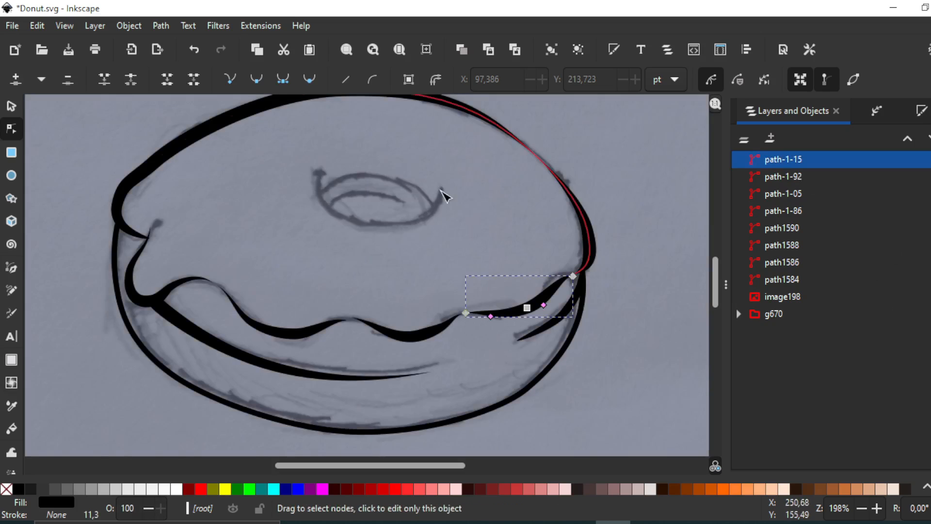
pyautogui.press('p')
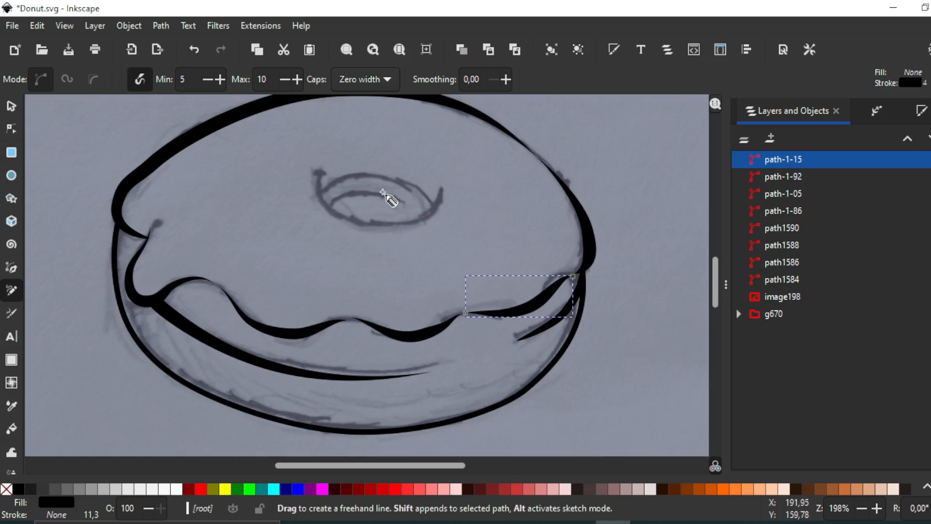
pyautogui.moveTo(330, 206); pyautogui.dragTo(365, 191)
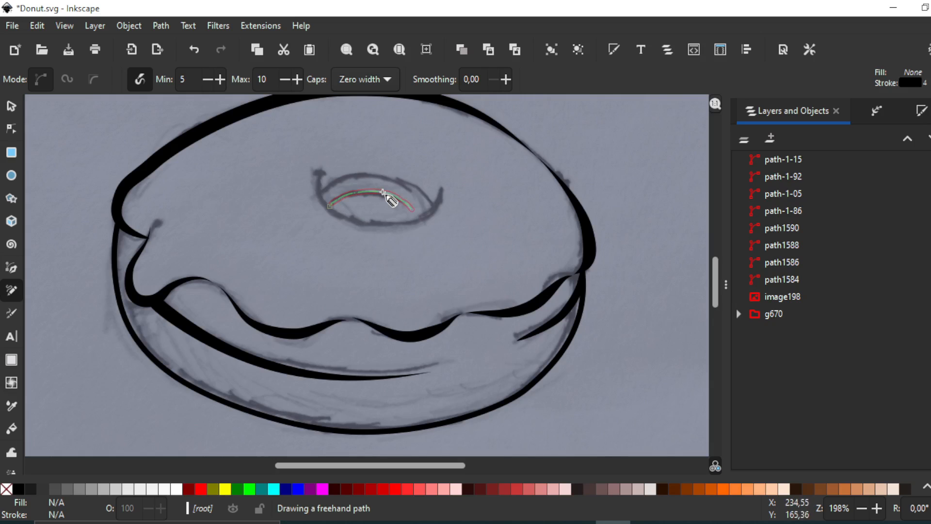
pyautogui.moveTo(411, 209); pyautogui.dragTo(412, 209)
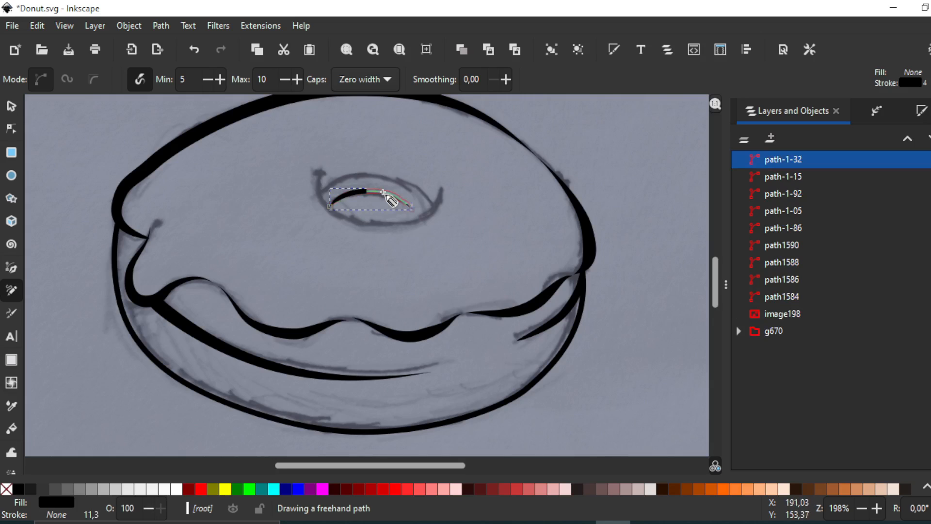
pyautogui.press('Escape')
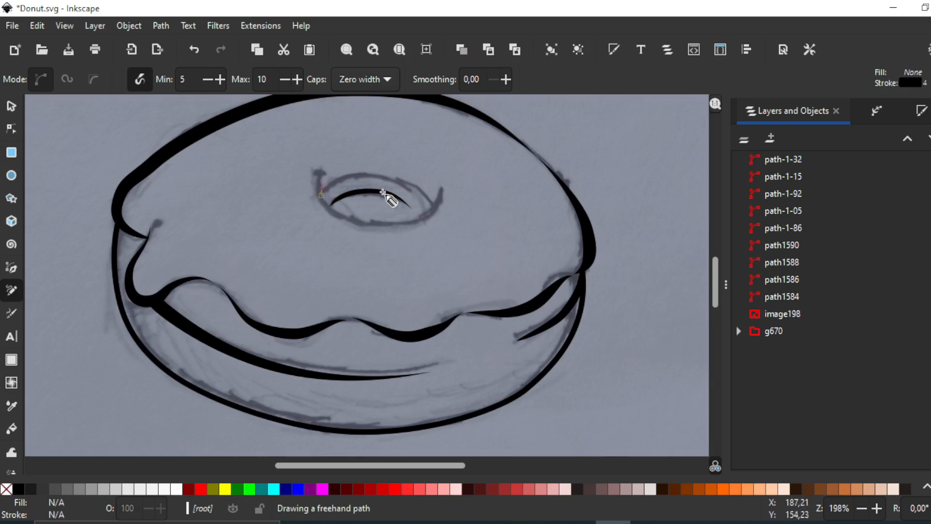
# Step: Trace the donut hole's upper rim and its lower rim with flared ends as two separate freehand strokes
pyautogui.moveTo(345, 174); pyautogui.dragTo(384, 170)
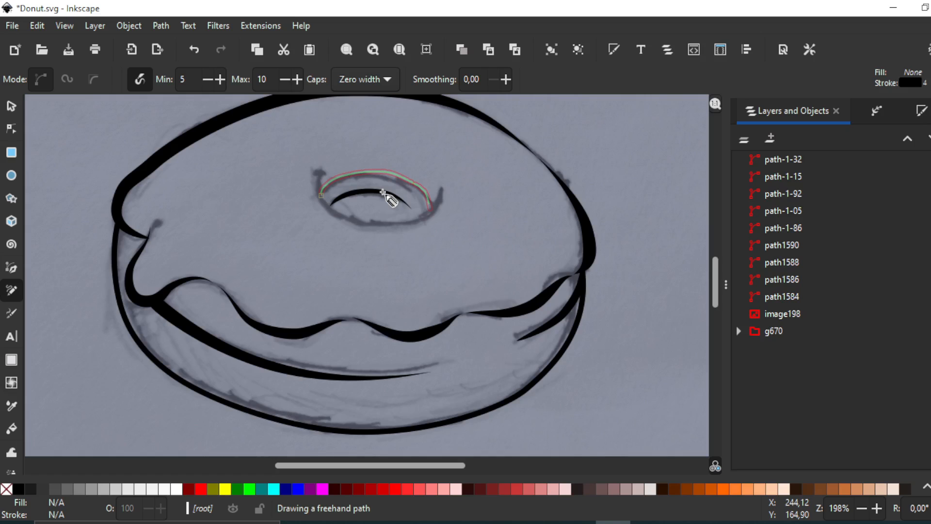
pyautogui.moveTo(429, 208); pyautogui.dragTo(430, 209)
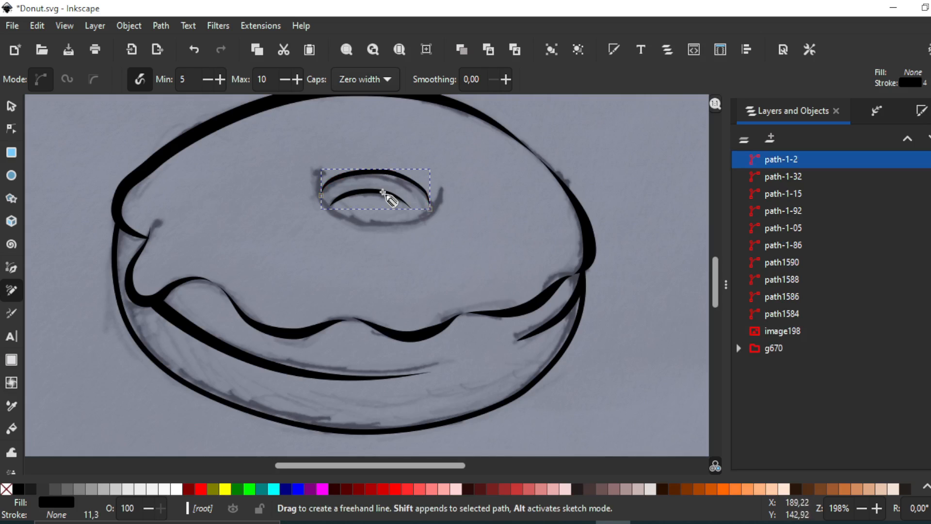
pyautogui.moveTo(318, 172); pyautogui.dragTo(332, 164)
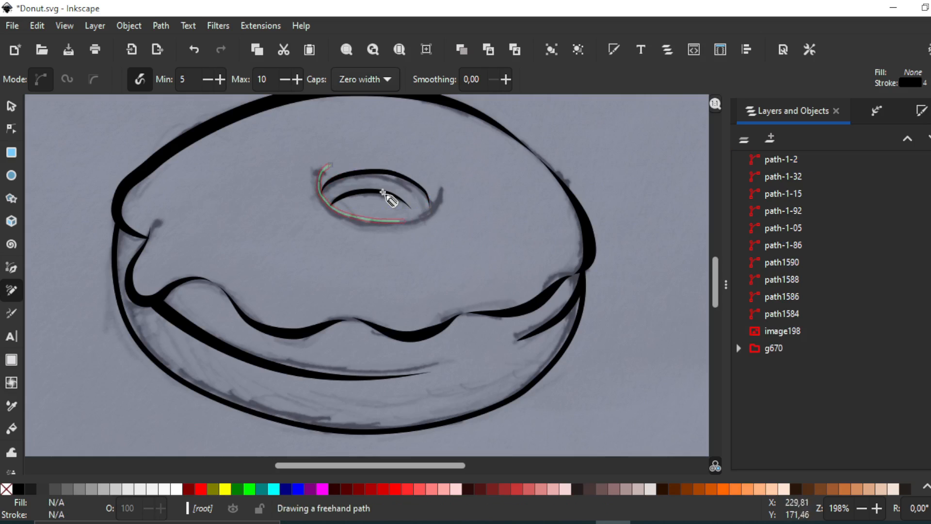
pyautogui.moveTo(430, 213); pyautogui.dragTo(443, 187)
pyautogui.moveTo(383, 193); pyautogui.dragTo(384, 196)
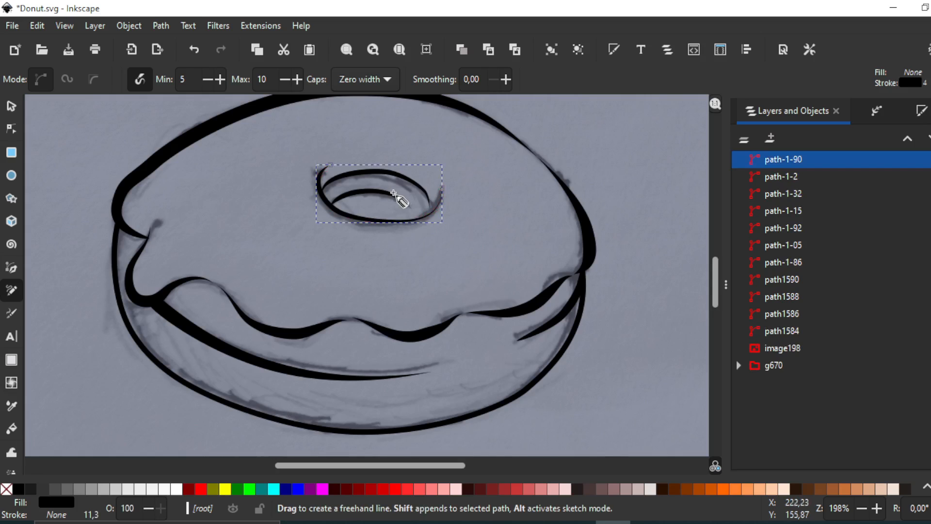
pyautogui.press('s')
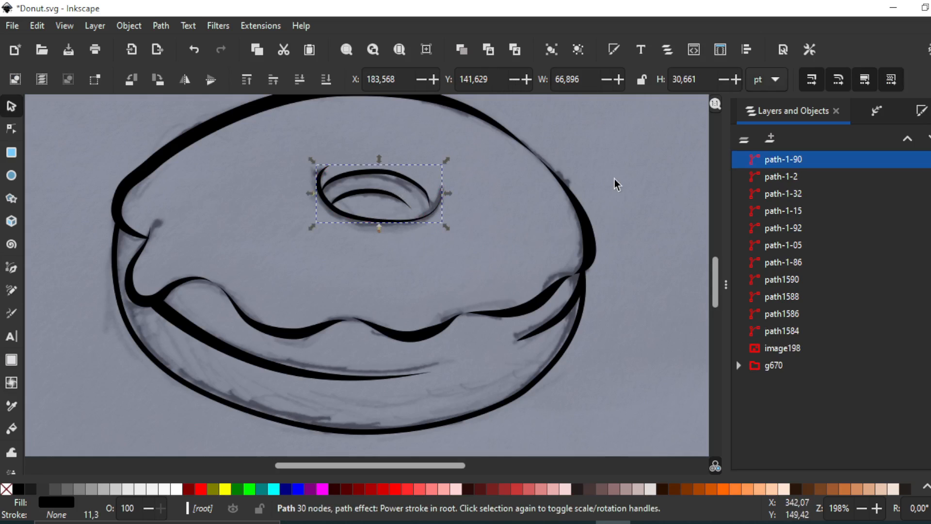
pyautogui.press('Escape')
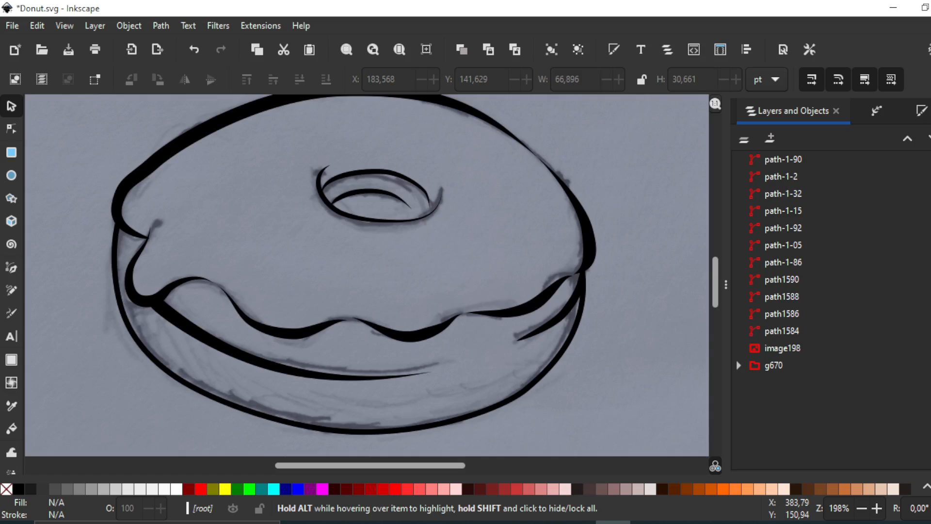
# Step: Hide the sketch image198 and fit the whole page in view to review the finished donut line art
pyautogui.click(929, 348)
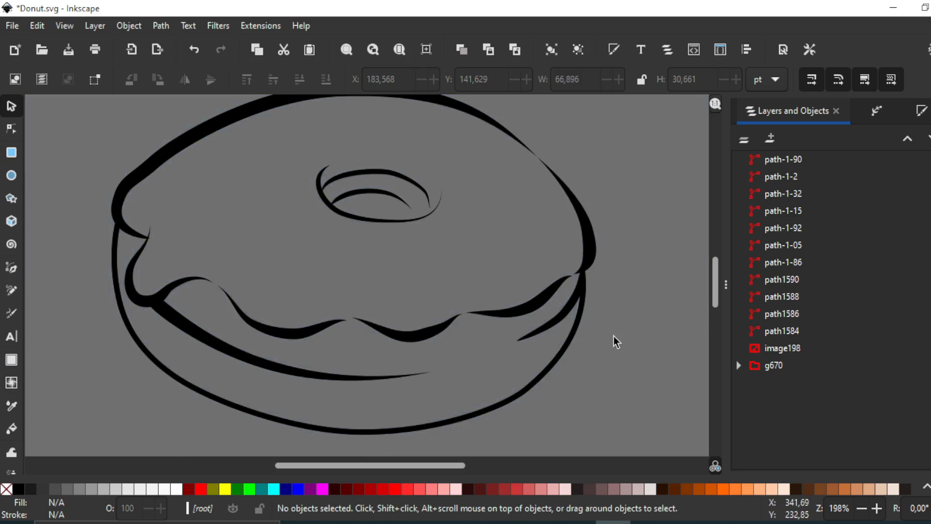
pyautogui.scroll(-1, 613, 340)
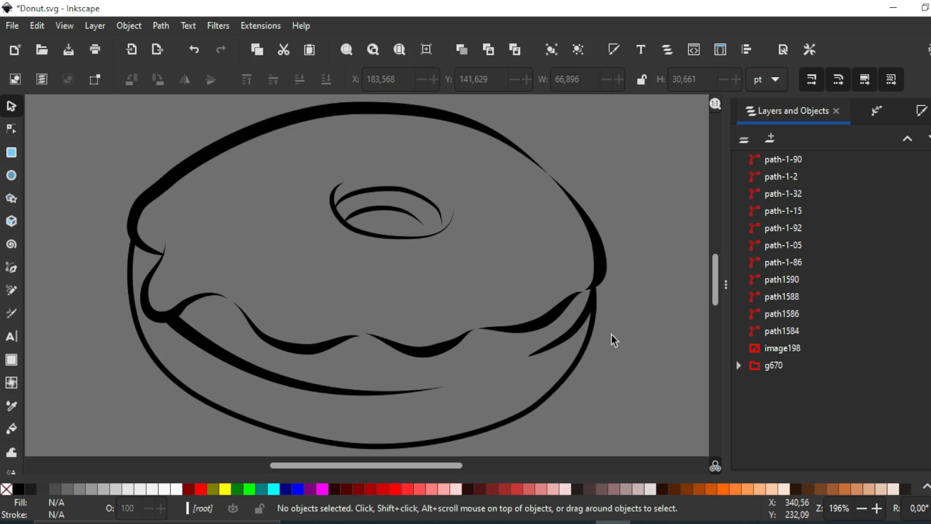
pyautogui.press('-')
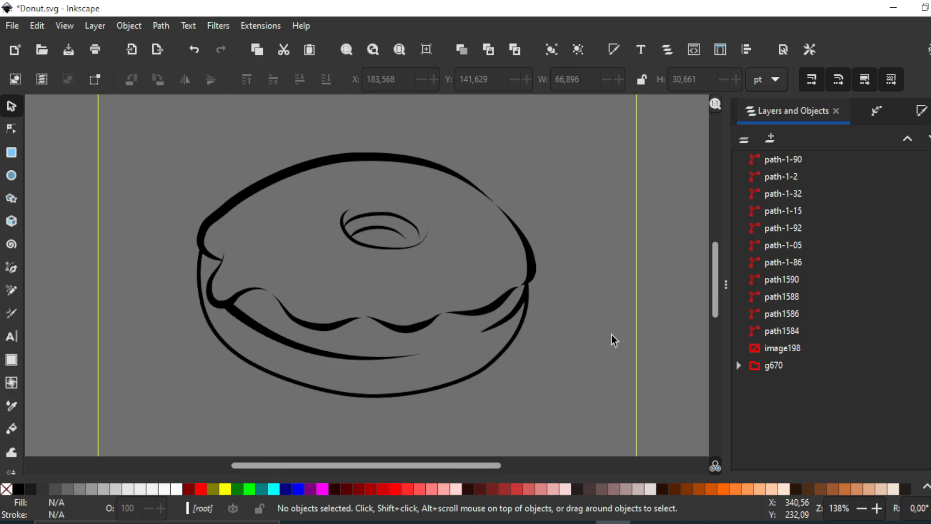
pyautogui.press('5')
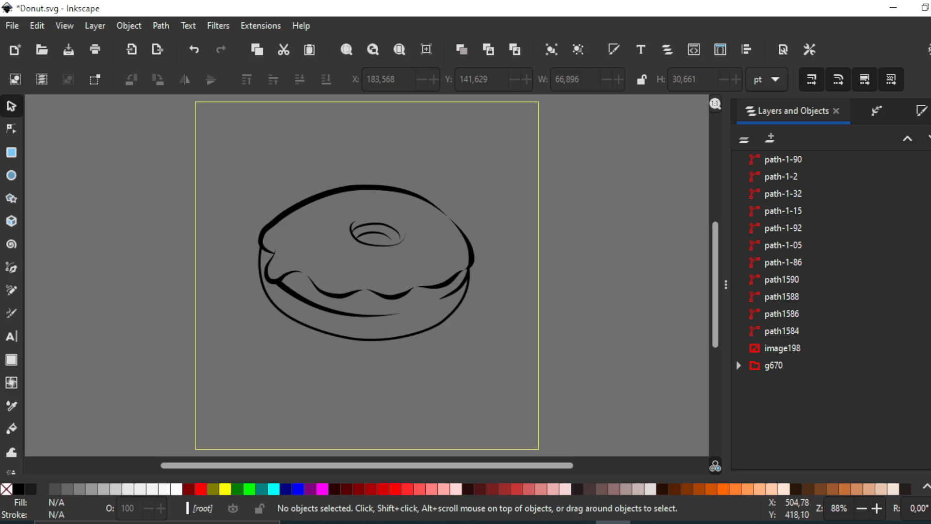
pyautogui.click(613, 522)
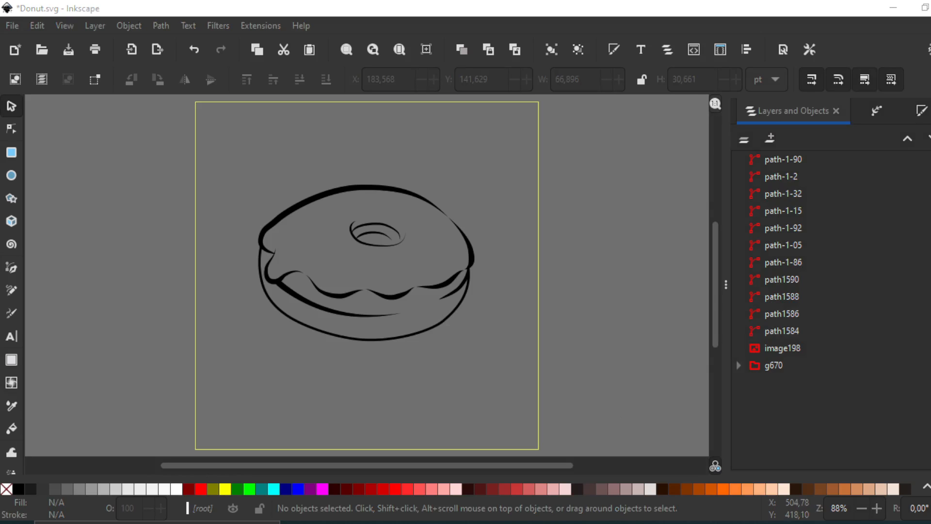